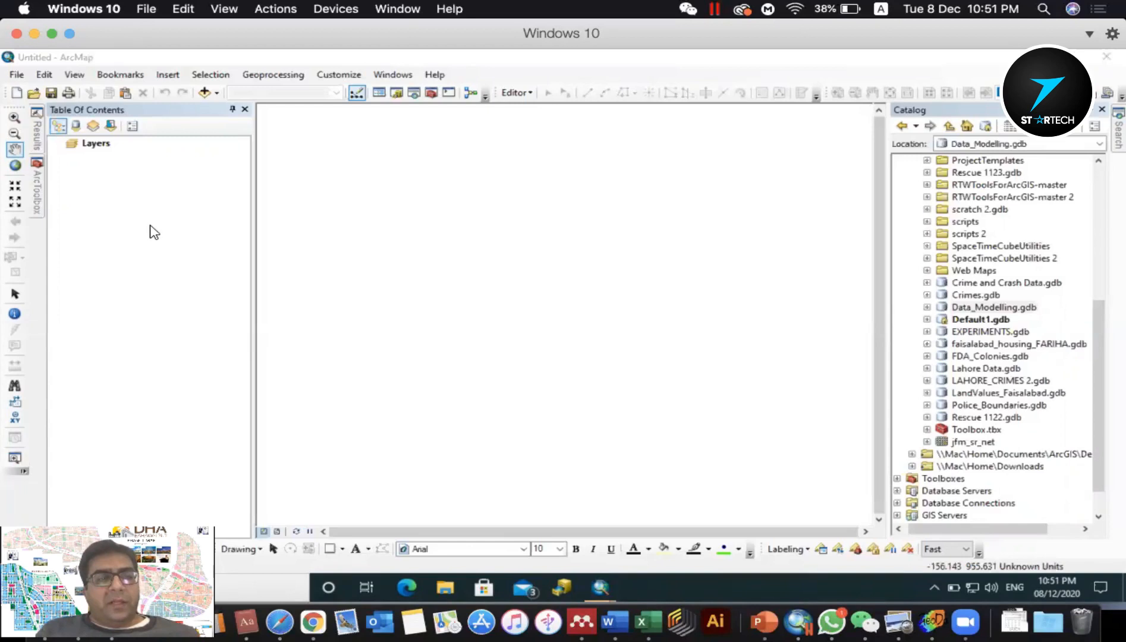
{"action": "key", "text": "super+a"}
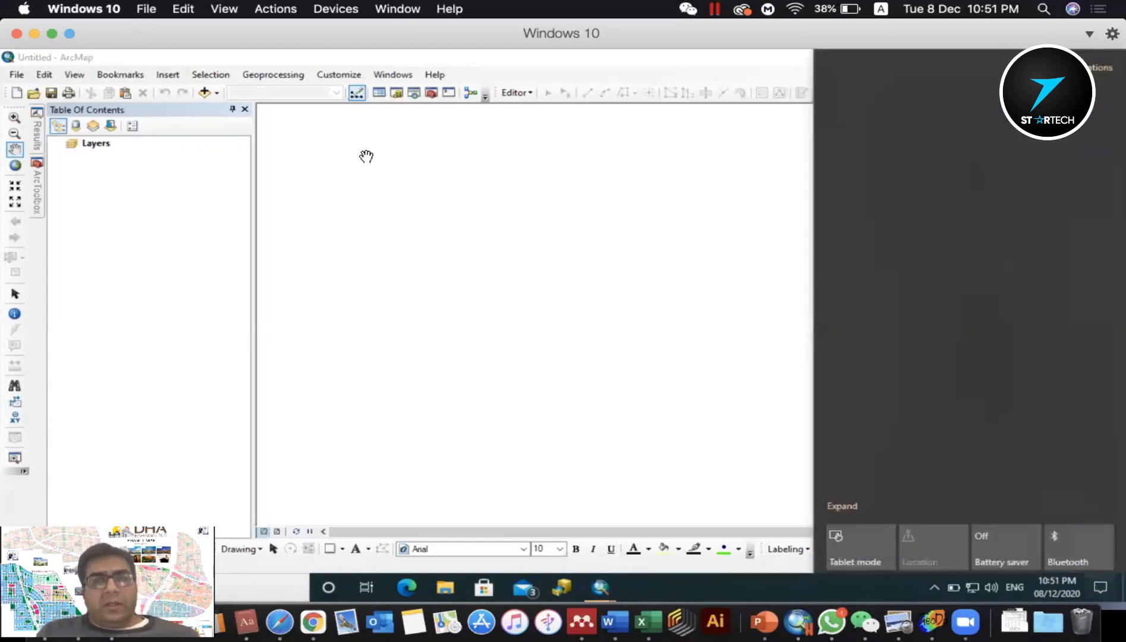
{"action": "left_click", "coordinate": [469, 199]}
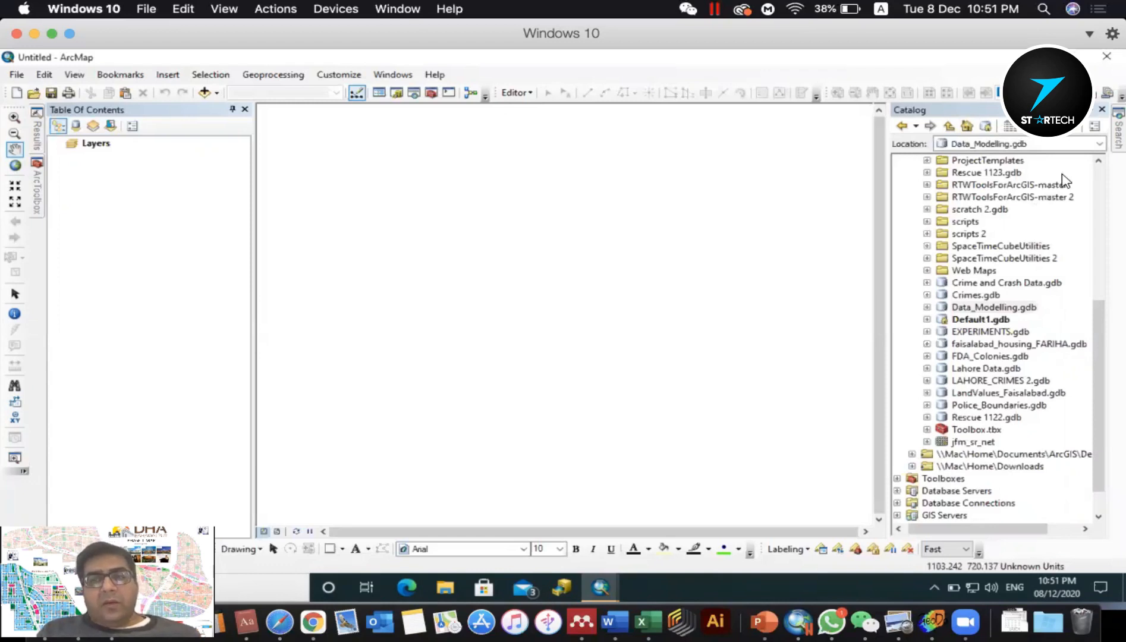
{"action": "left_click", "coordinate": [432, 93]}
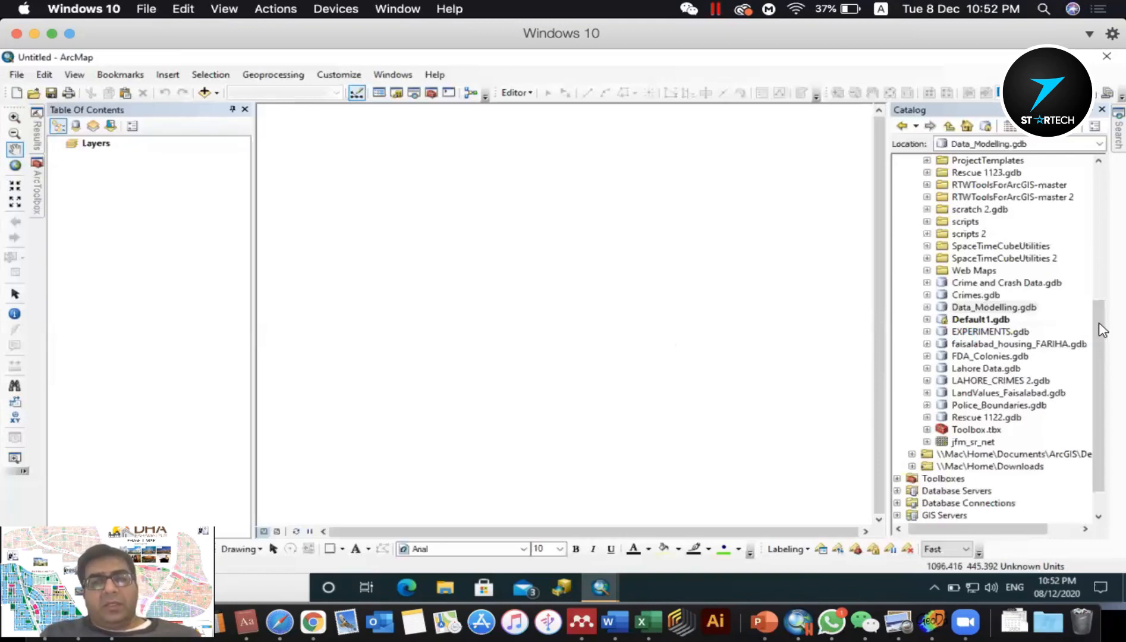
- Collapse the \\Mac\Home\Documents\ArcGIS folder in the Catalog tree and view the list of folder connections
{"action": "left_click_drag", "start_coordinate": [1101, 330], "coordinate": [1097, 239]}
{"action": "scroll", "coordinate": [1092, 205], "scroll_direction": "up", "scroll_amount": 3}
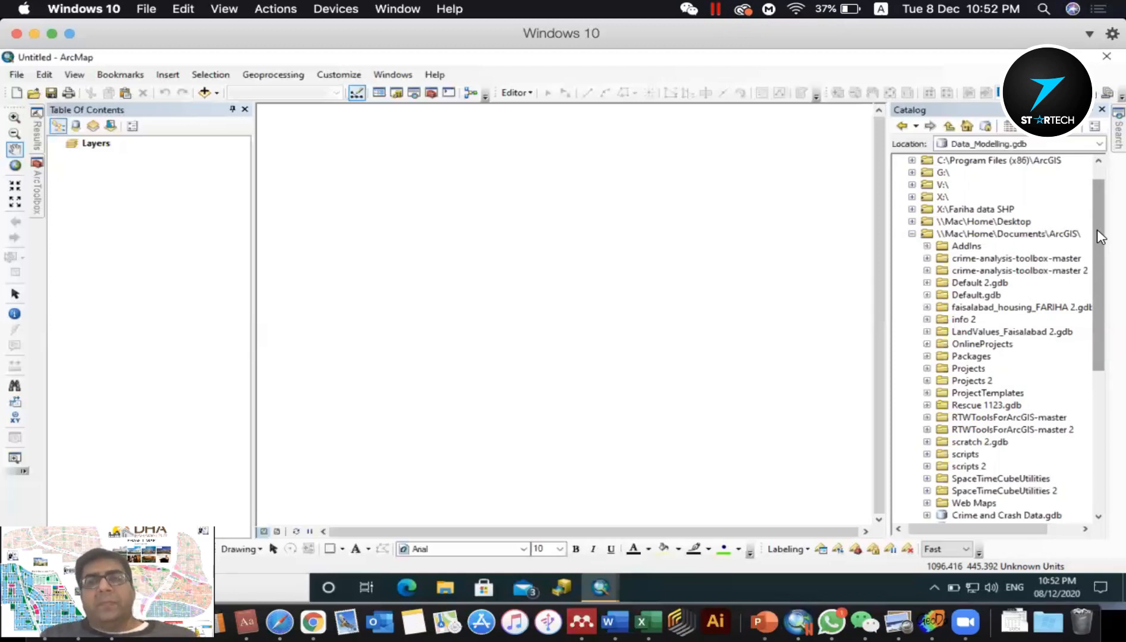
{"action": "left_click", "coordinate": [912, 234]}
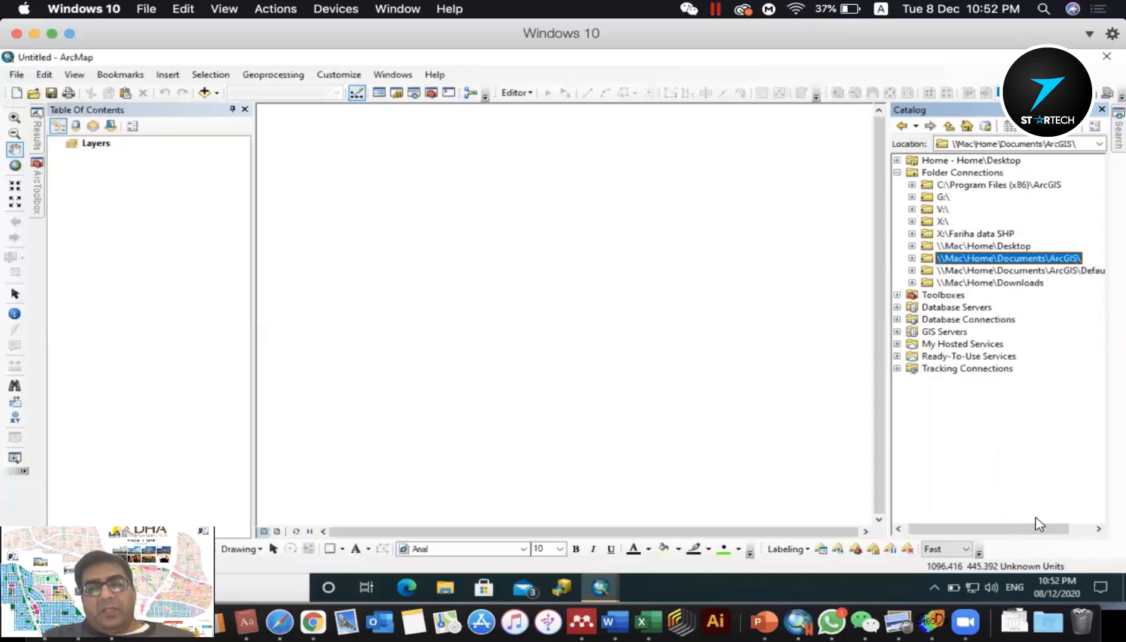
{"action": "scroll", "coordinate": [1049, 516], "scroll_direction": "right", "scroll_amount": 2}
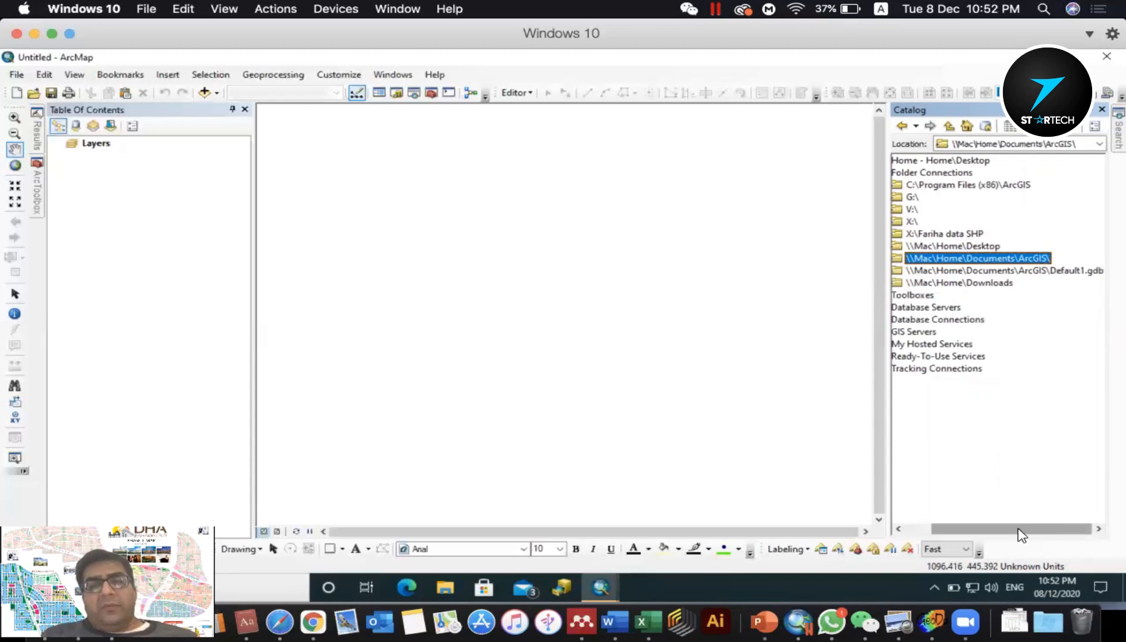
{"action": "left_click_drag", "start_coordinate": [1022, 535], "coordinate": [995, 535]}
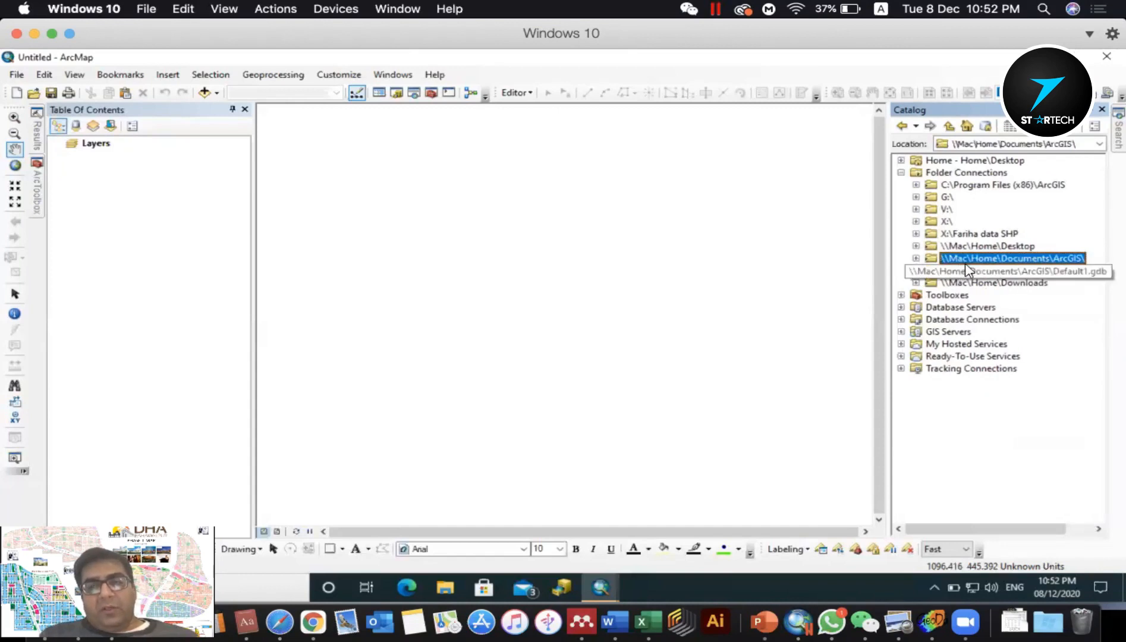
- Expand the \\Mac\Home\Documents\ArcGIS folder connection and look through its subfolders and geodatabases
{"action": "left_click", "coordinate": [915, 258]}
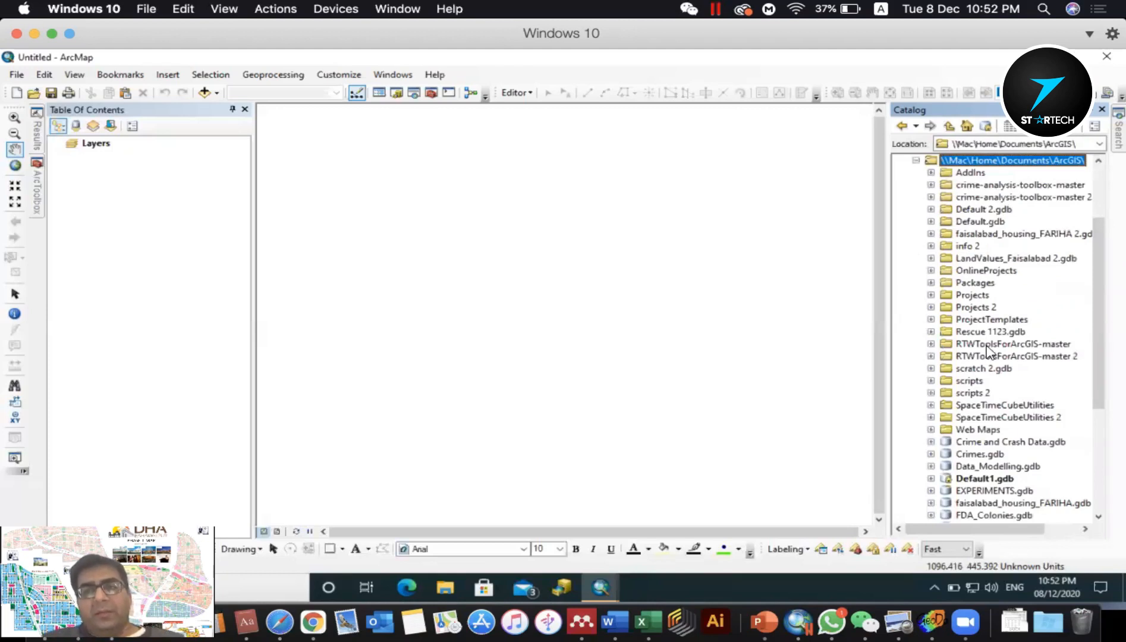
{"action": "scroll", "coordinate": [1070, 355], "scroll_direction": "right", "scroll_amount": 1}
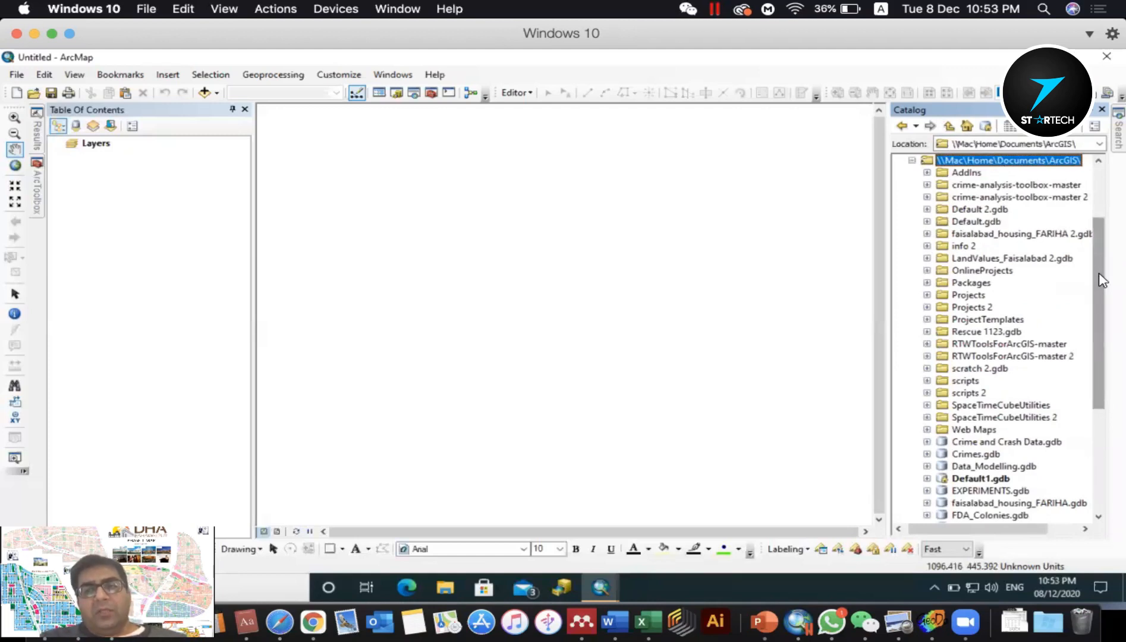
{"action": "scroll", "coordinate": [1099, 280], "scroll_direction": "down", "scroll_amount": 5}
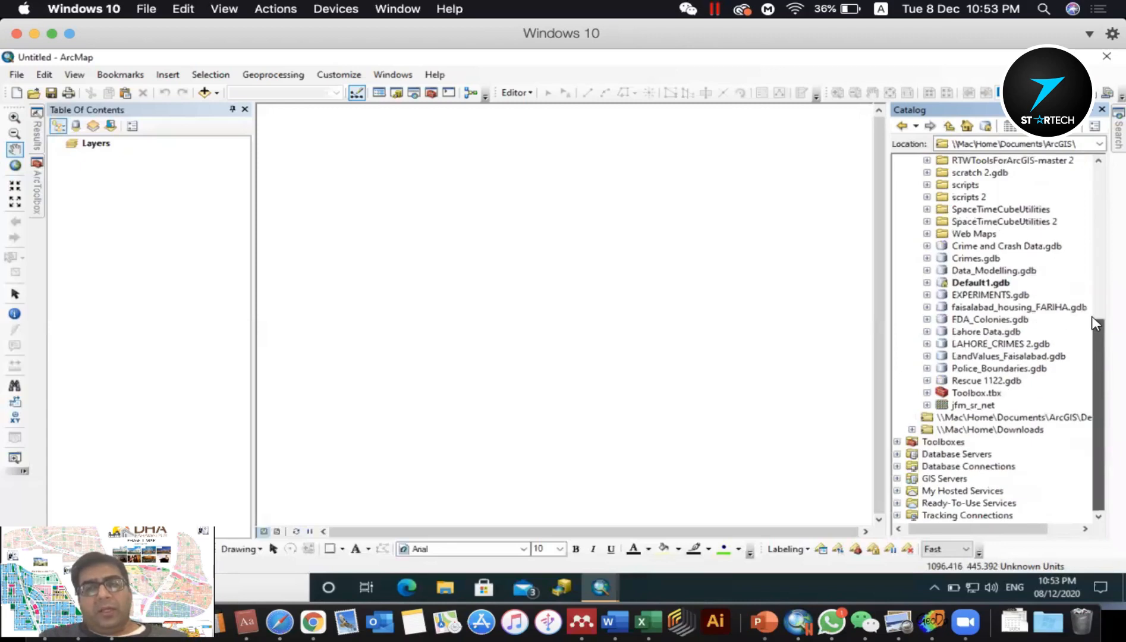
{"action": "scroll", "coordinate": [1041, 221], "scroll_direction": "up", "scroll_amount": 8}
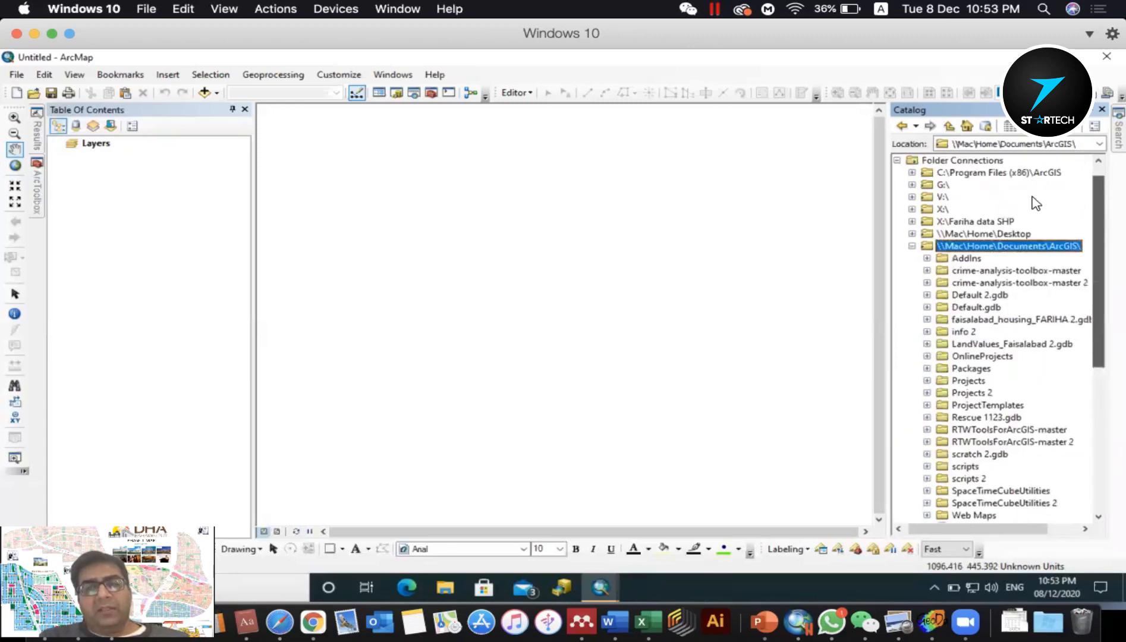
{"action": "scroll", "coordinate": [1036, 204], "scroll_direction": "up", "scroll_amount": 1}
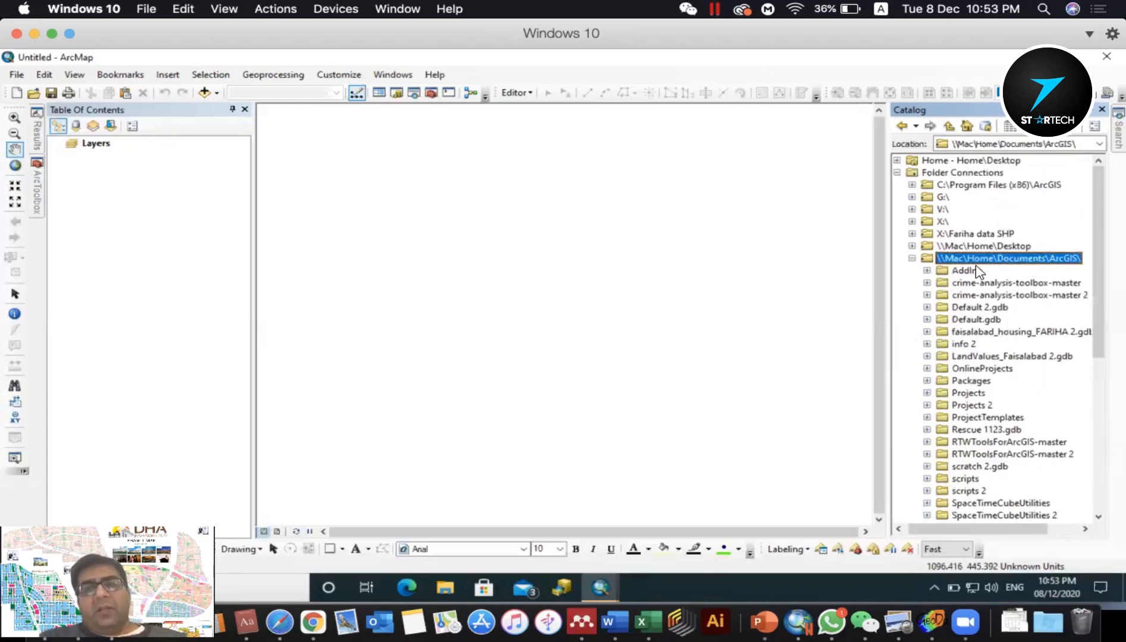
{"action": "left_click_drag", "start_coordinate": [1094, 274], "coordinate": [1099, 428]}
{"action": "scroll", "coordinate": [975, 297], "scroll_direction": "down", "scroll_amount": 2}
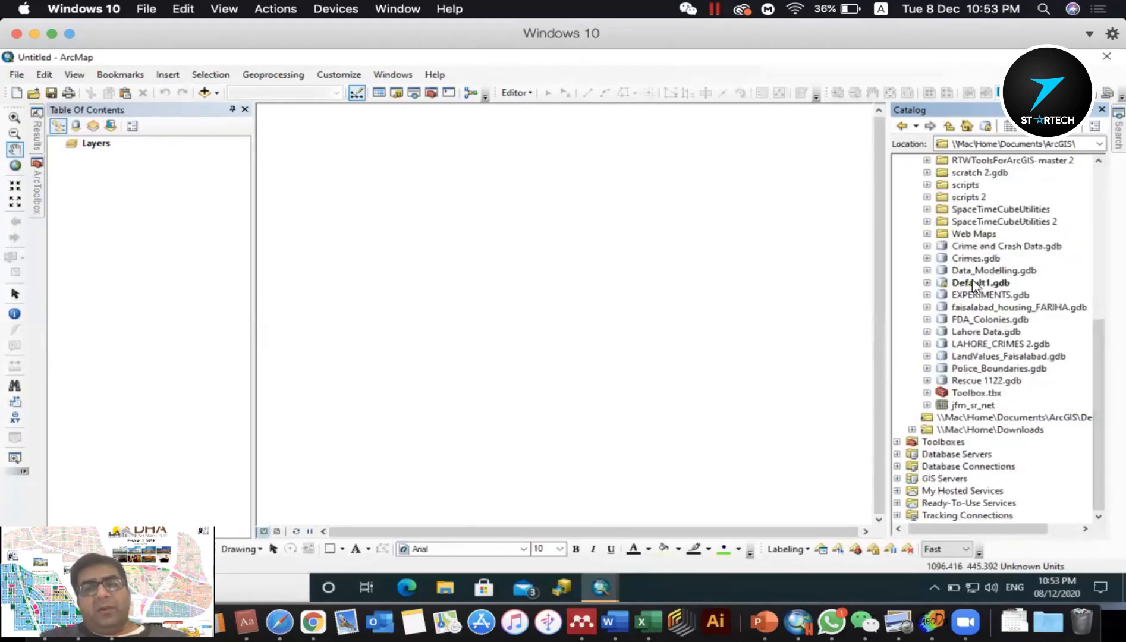
- Go through the existing file geodatabases one by one, starting with Default1.gdb and continuing from Crime and Crash Data.gdb down to FDA_Colonies.gdb
{"action": "left_click", "coordinate": [975, 283]}
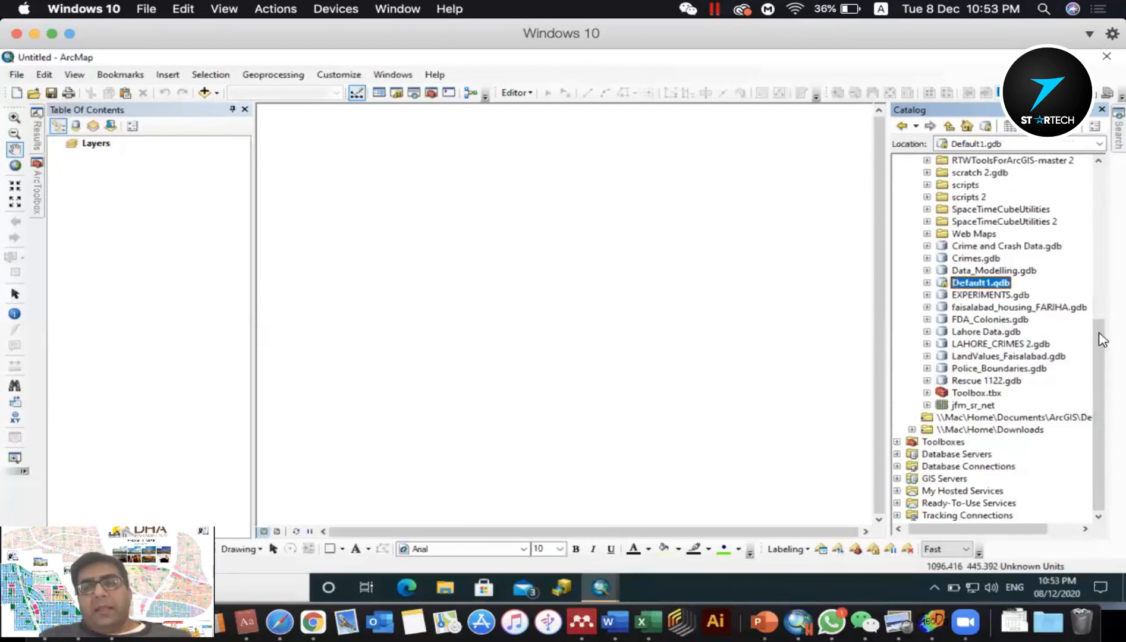
{"action": "left_click_drag", "start_coordinate": [1000, 530], "coordinate": [1012, 528]}
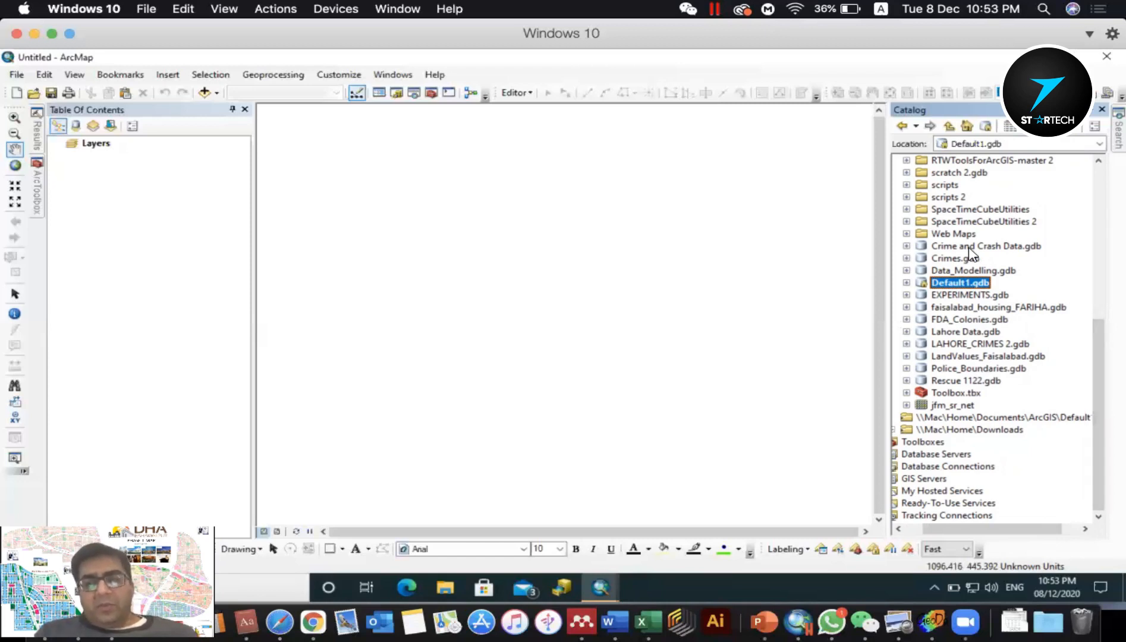
{"action": "left_click", "coordinate": [950, 247]}
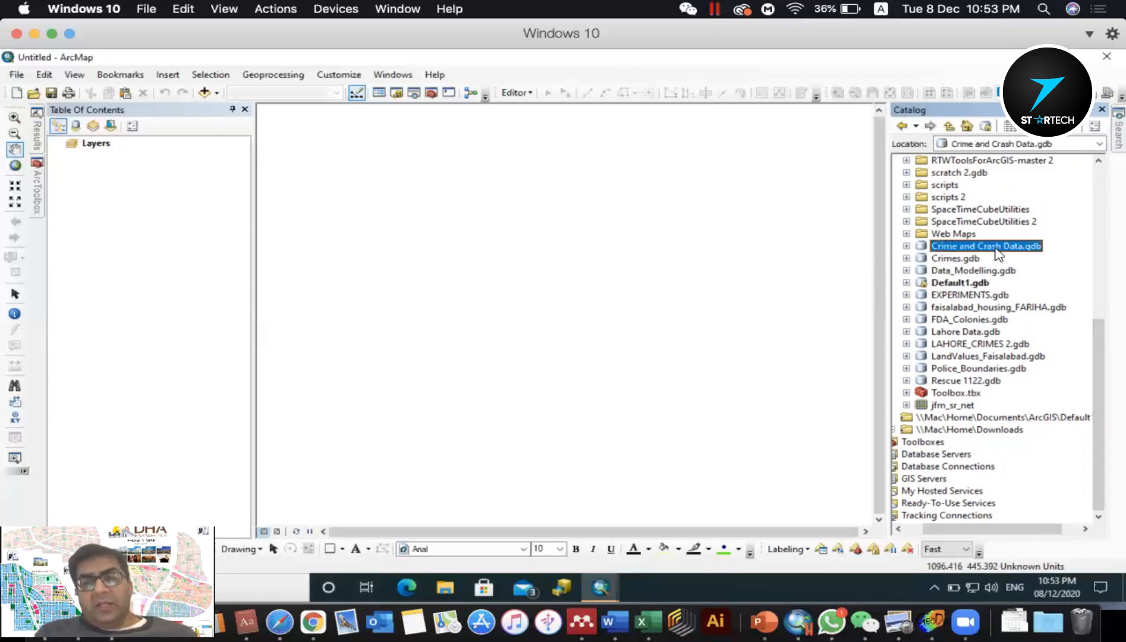
{"action": "key", "text": "Down"}
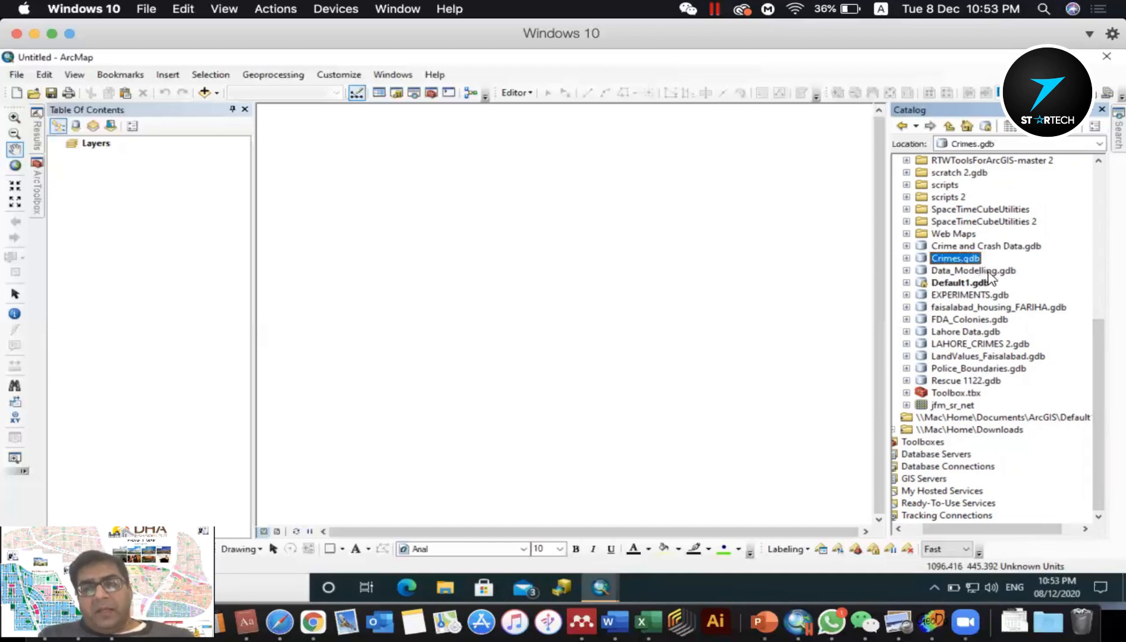
{"action": "left_click", "coordinate": [990, 273]}
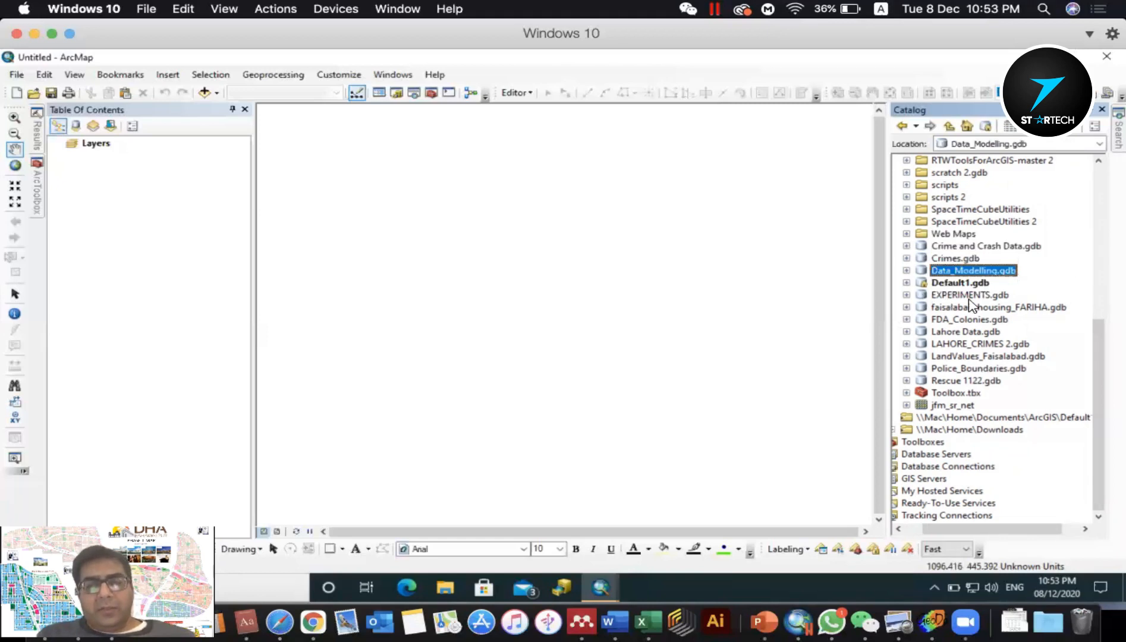
{"action": "left_click", "coordinate": [996, 296]}
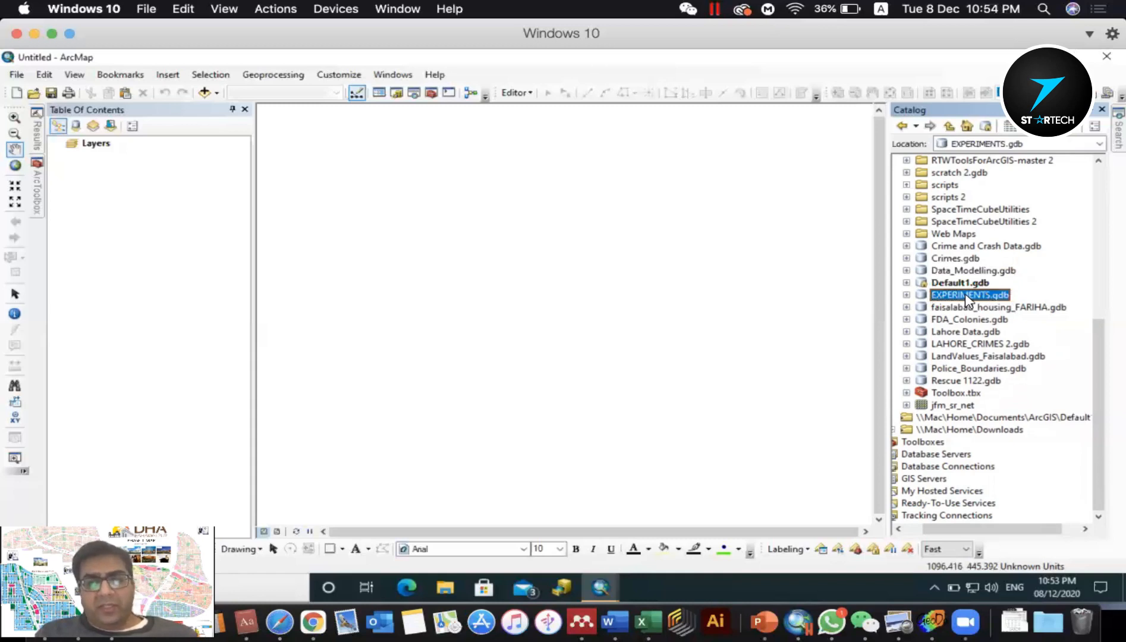
{"action": "left_click", "coordinate": [1021, 308]}
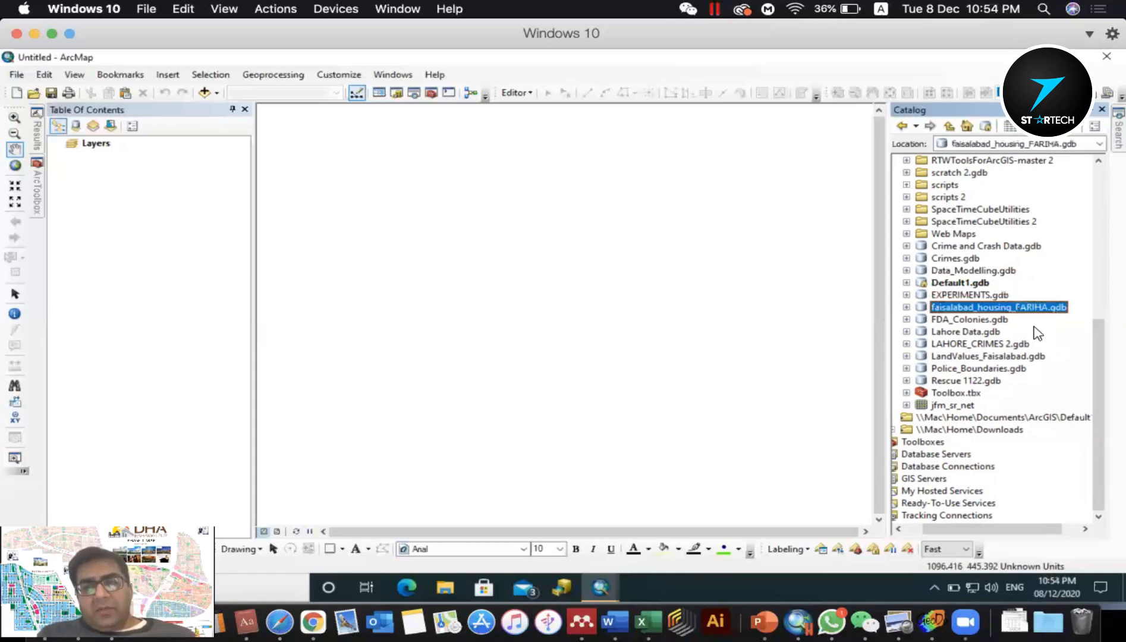
{"action": "left_click", "coordinate": [1003, 321]}
- Go back up the Catalog tree and select the \\Mac\Home\Documents\ArcGIS folder connection
{"action": "left_click_drag", "start_coordinate": [1099, 332], "coordinate": [1097, 230]}
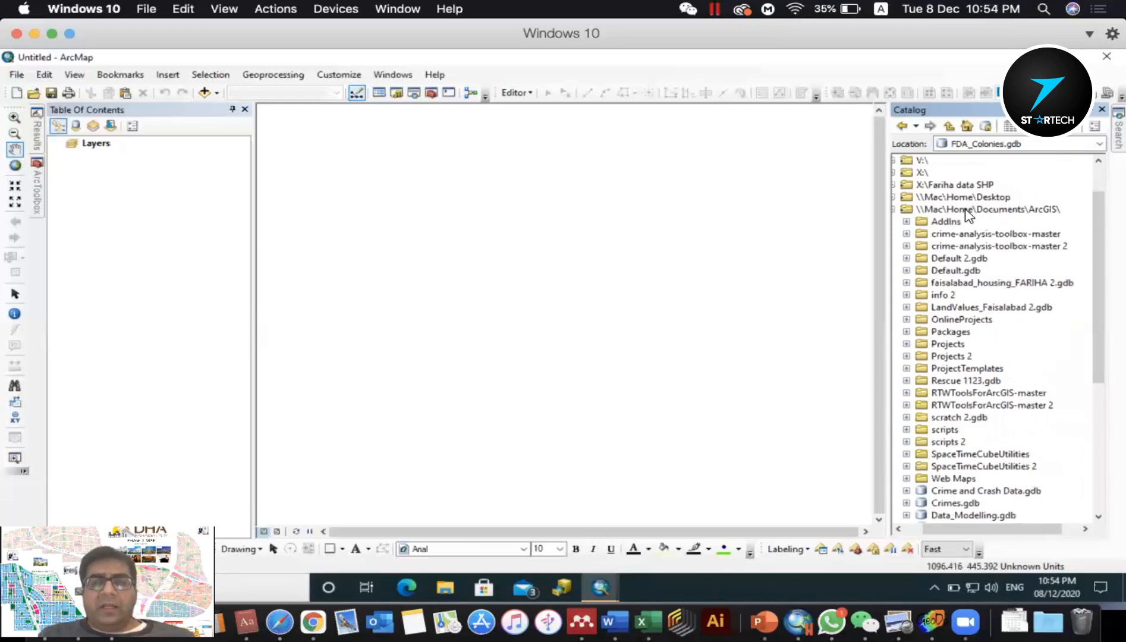
{"action": "left_click", "coordinate": [957, 210]}
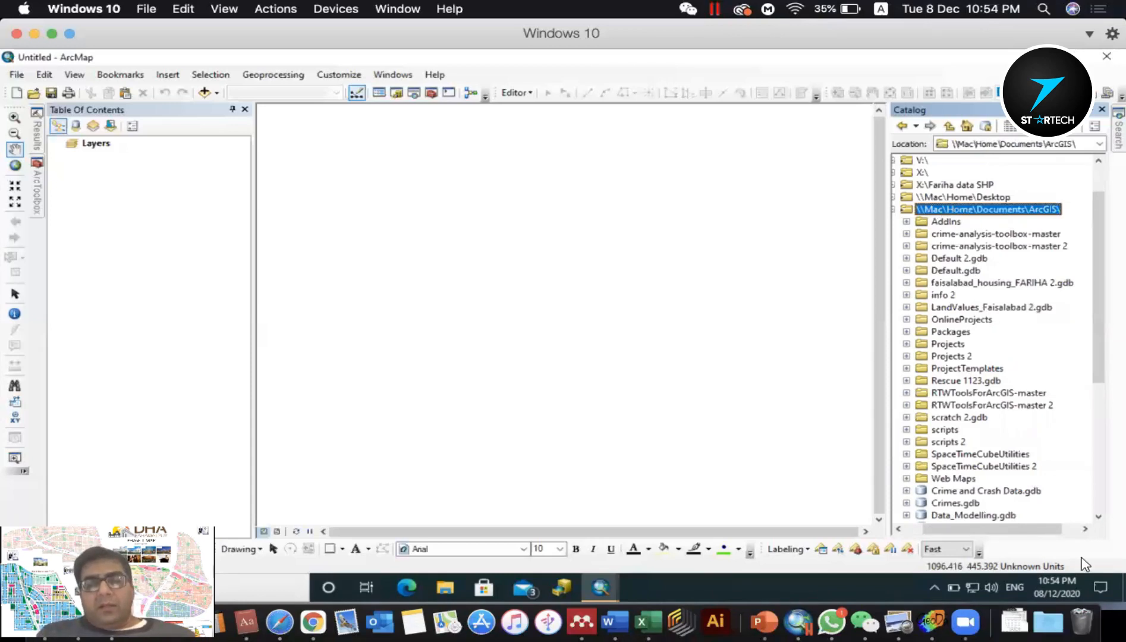
{"action": "left_click_drag", "start_coordinate": [1042, 533], "coordinate": [1030, 534]}
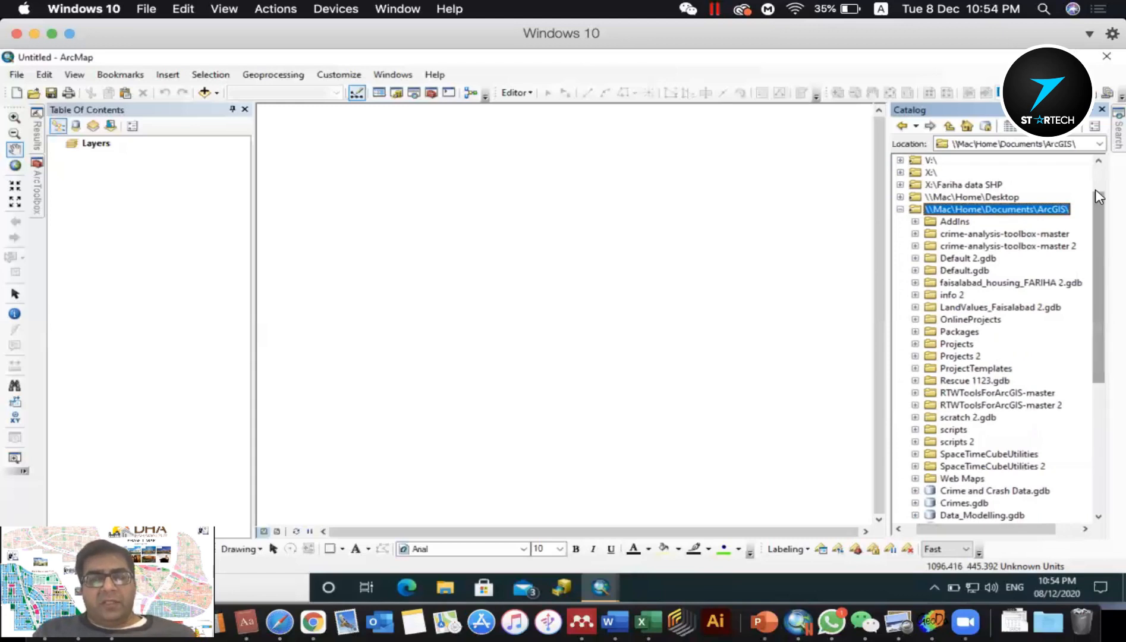
{"action": "scroll", "coordinate": [1096, 192], "scroll_direction": "up", "scroll_amount": 2}
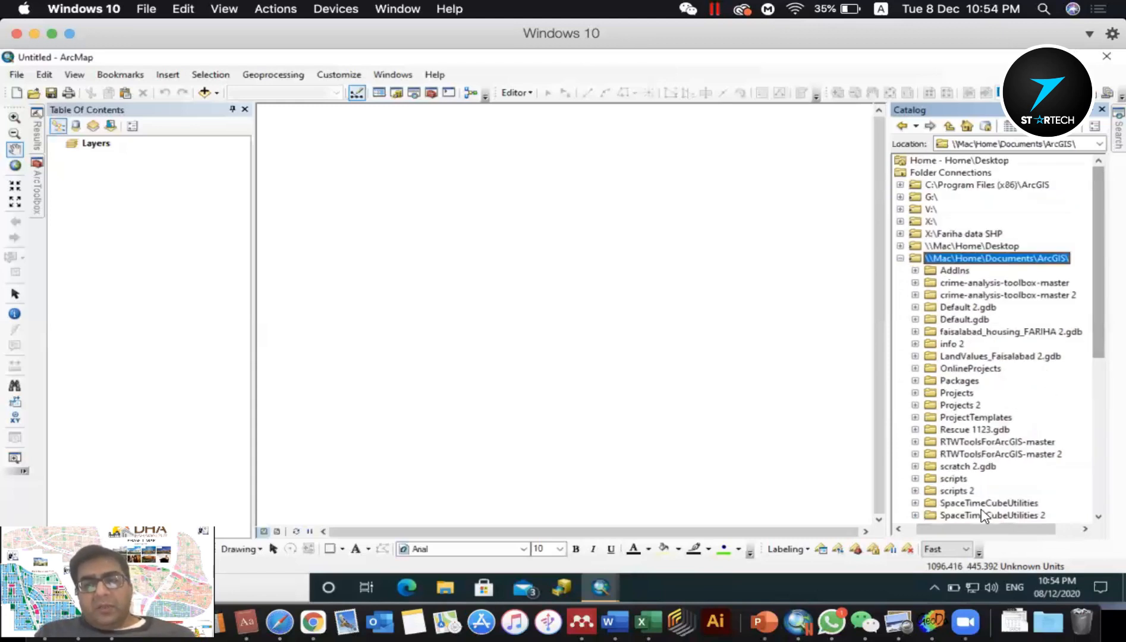
{"action": "left_click_drag", "start_coordinate": [984, 534], "coordinate": [974, 534]}
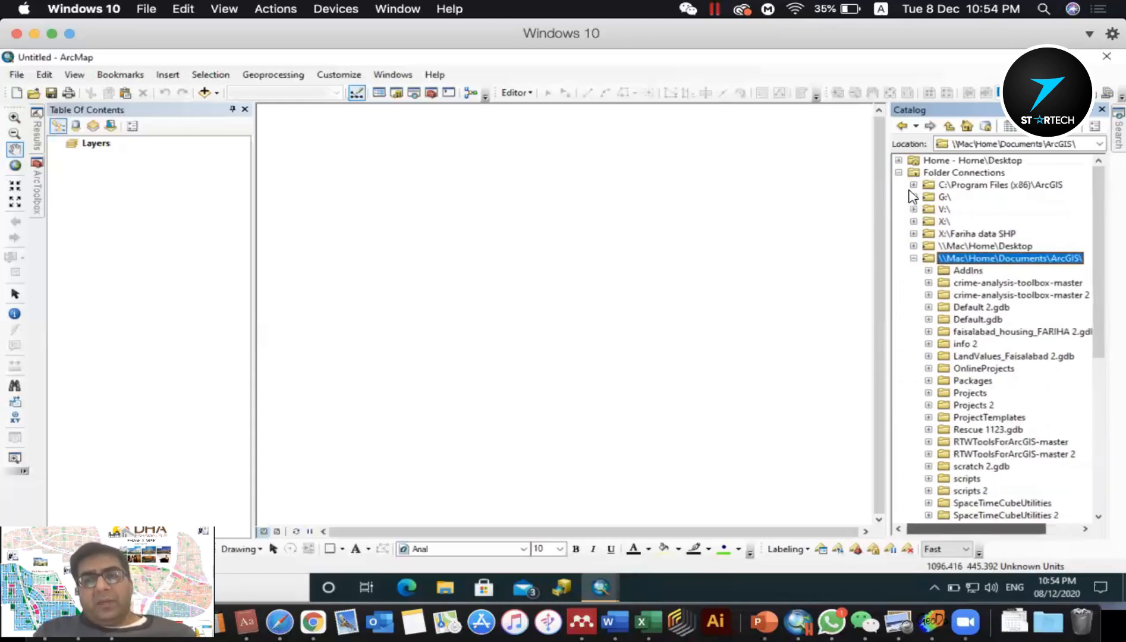
- Collapse Folder Connections, look at the contents of the Home - Home\Desktop folder, and expand Folder Connections again
{"action": "double_click", "coordinate": [963, 173]}
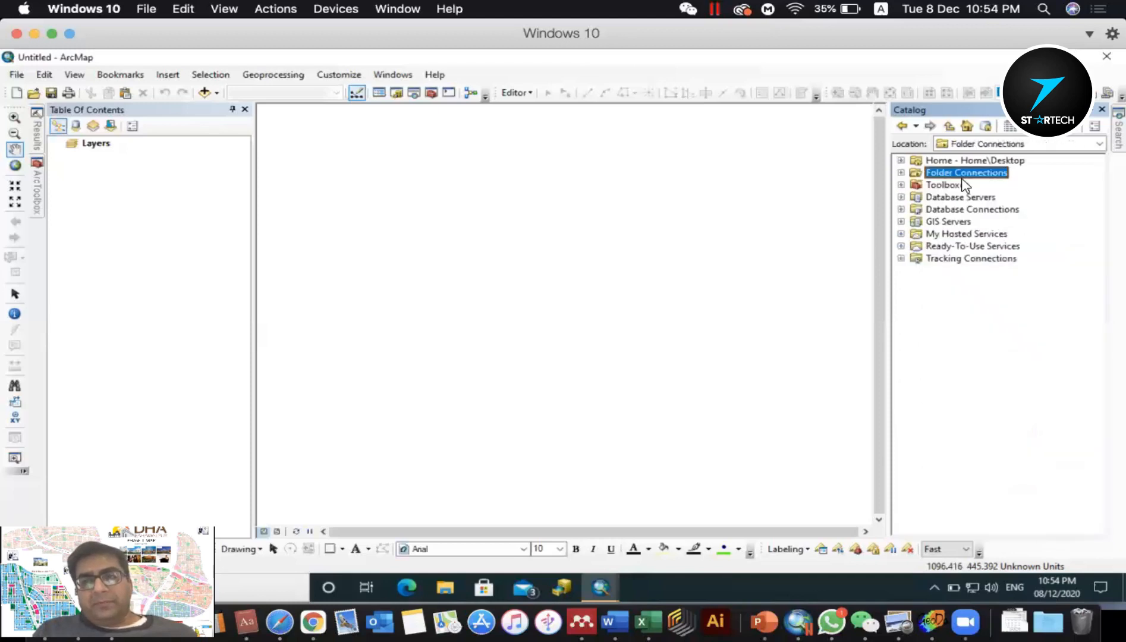
{"action": "left_click", "coordinate": [902, 160]}
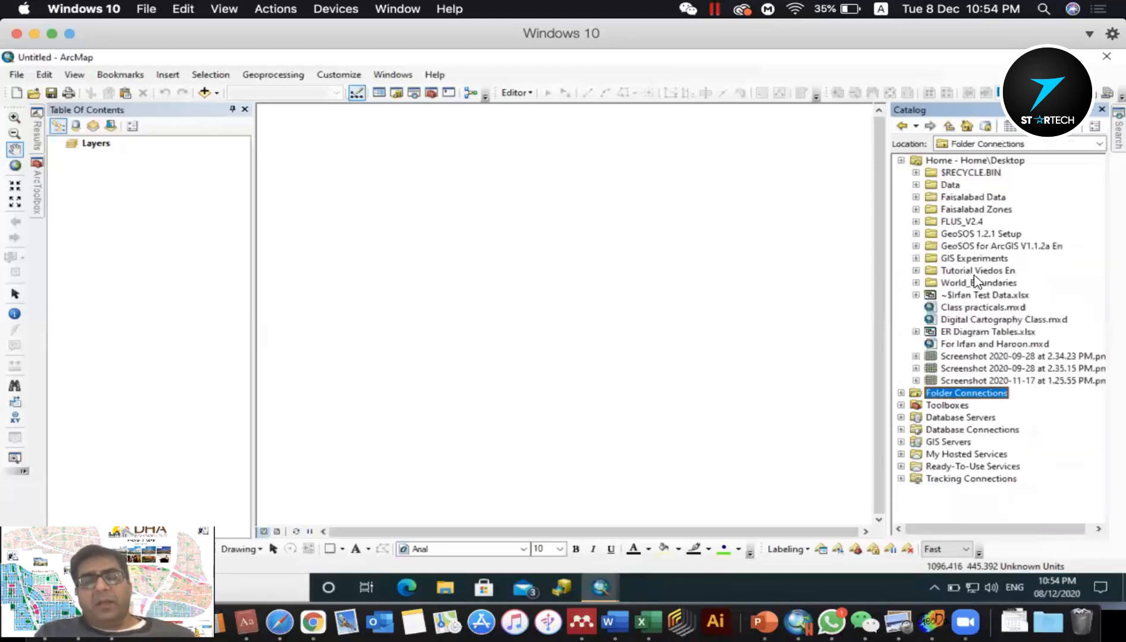
{"action": "left_click", "coordinate": [902, 160]}
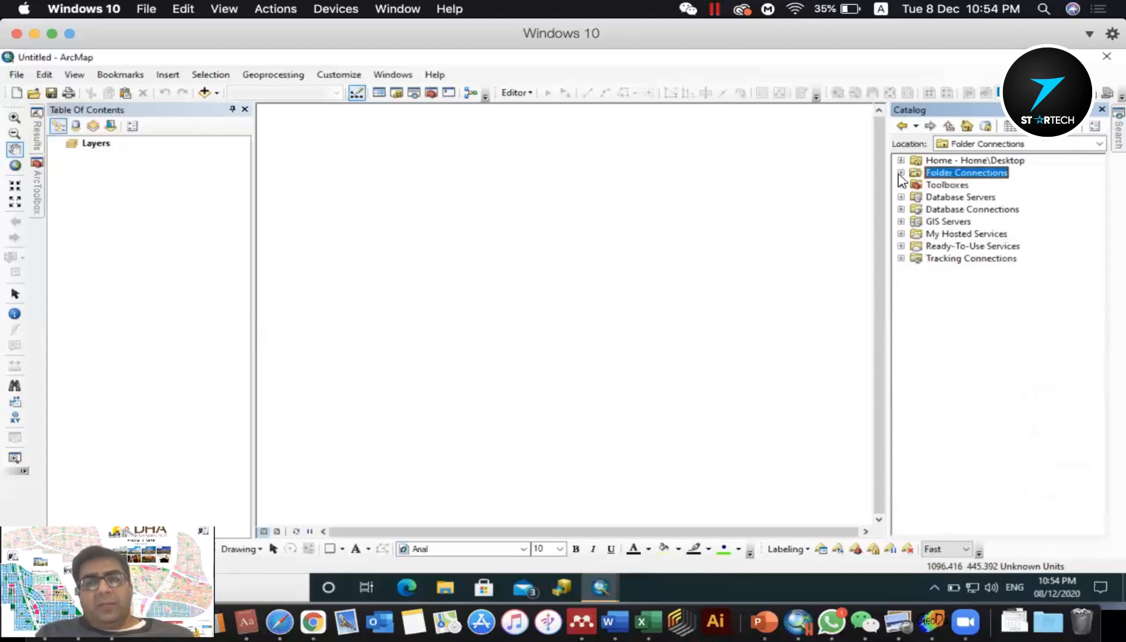
{"action": "double_click", "coordinate": [954, 174]}
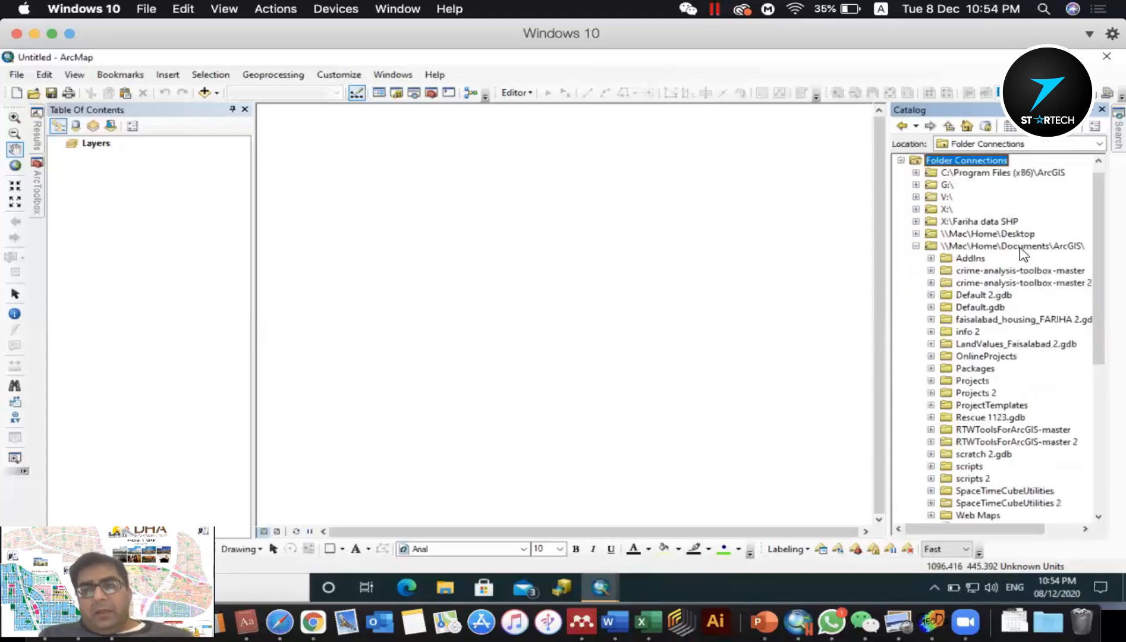
- Create a new personal geodatabase in the \\Mac\Home\Documents\ArcGIS folder and locate it in the Catalog tree
{"action": "left_click", "coordinate": [988, 246]}
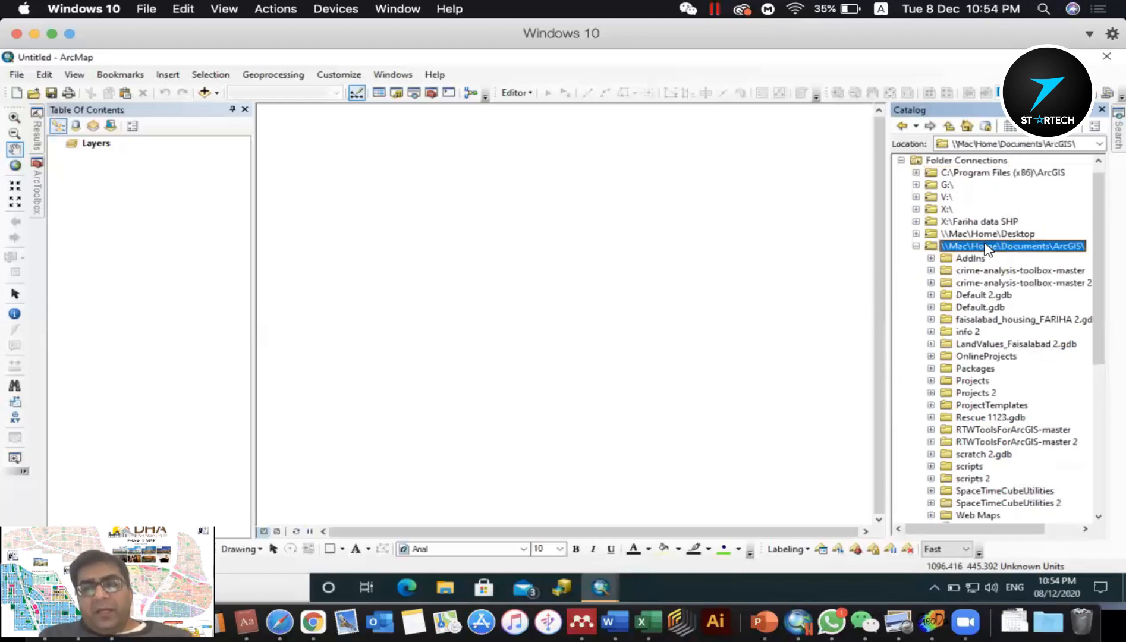
{"action": "right_click", "coordinate": [987, 247]}
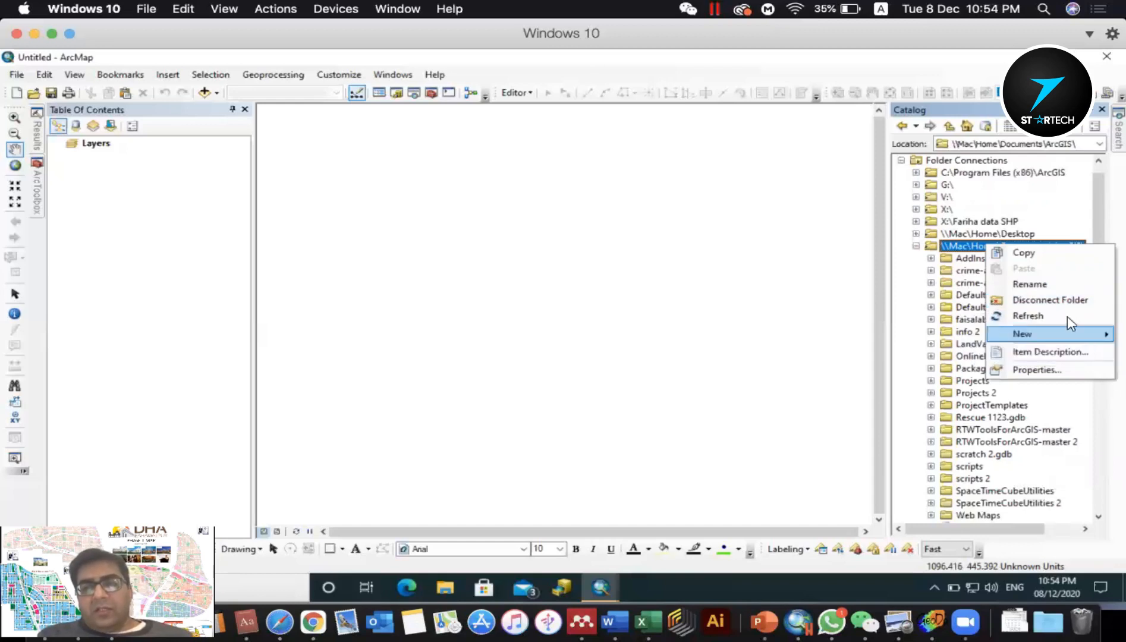
{"action": "mouse_move", "coordinate": [1073, 334]}
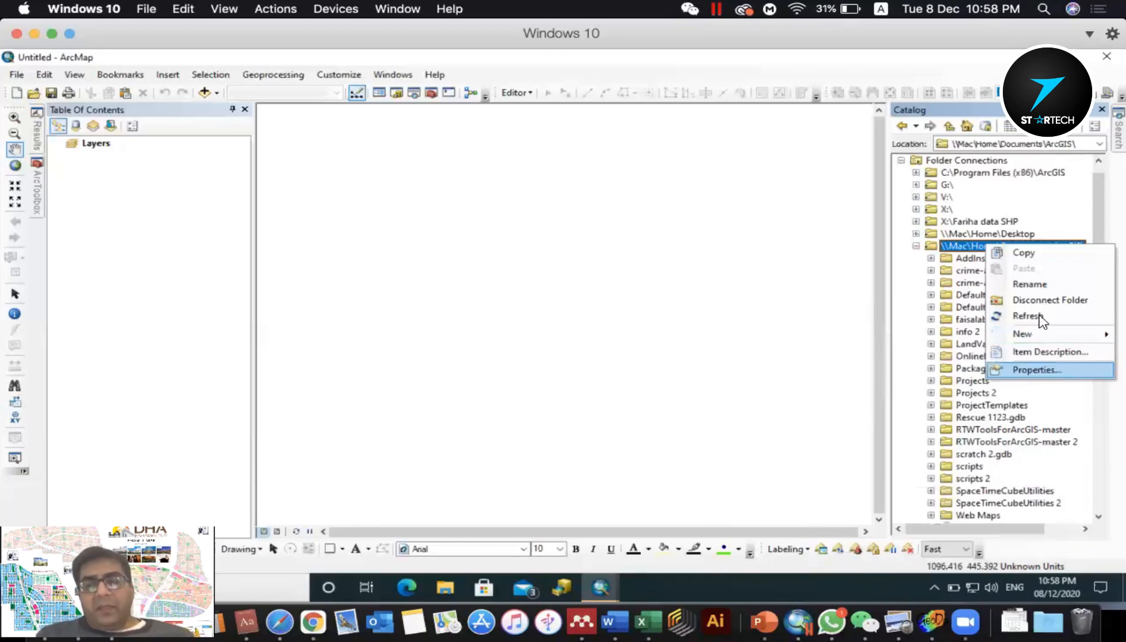
{"action": "mouse_move", "coordinate": [1045, 336]}
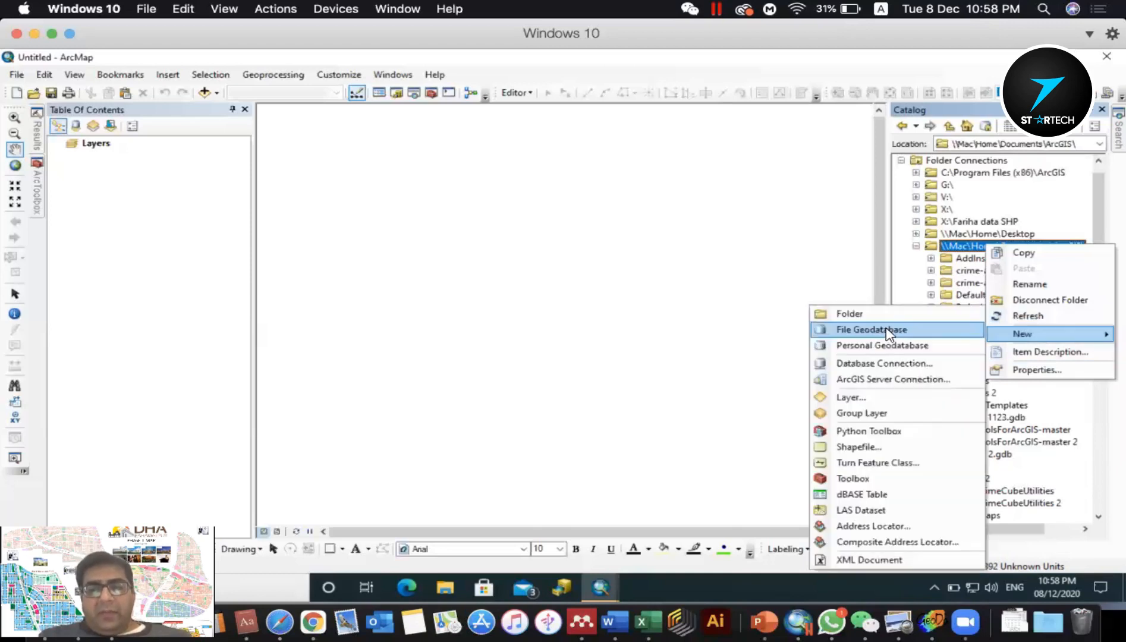
{"action": "left_click", "coordinate": [925, 345]}
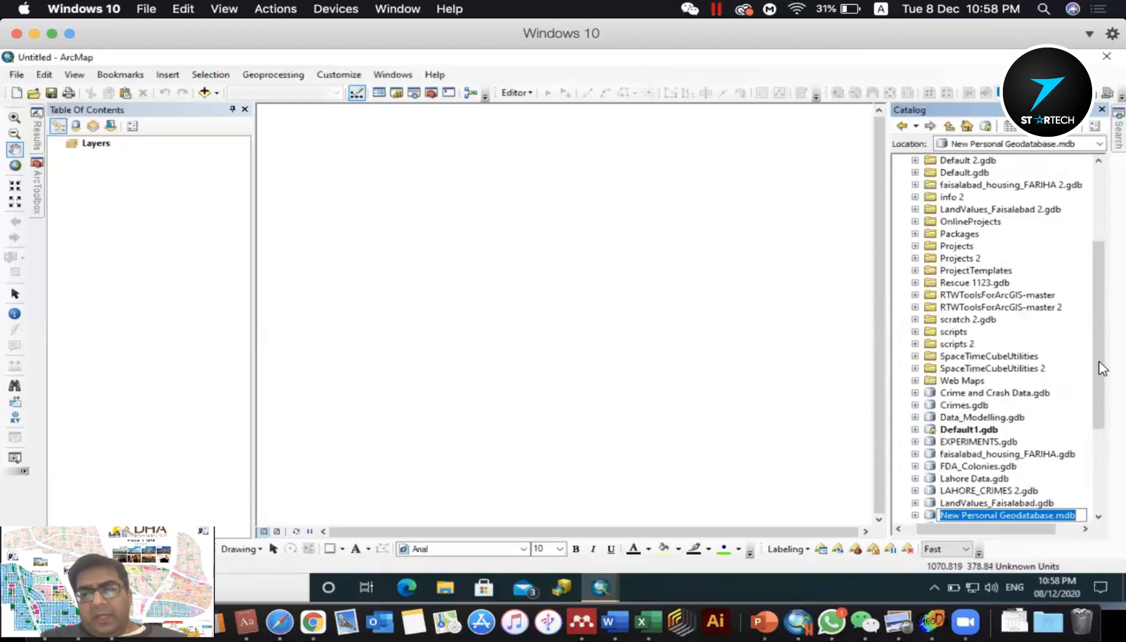
{"action": "scroll", "coordinate": [1103, 369], "scroll_direction": "down", "scroll_amount": 4}
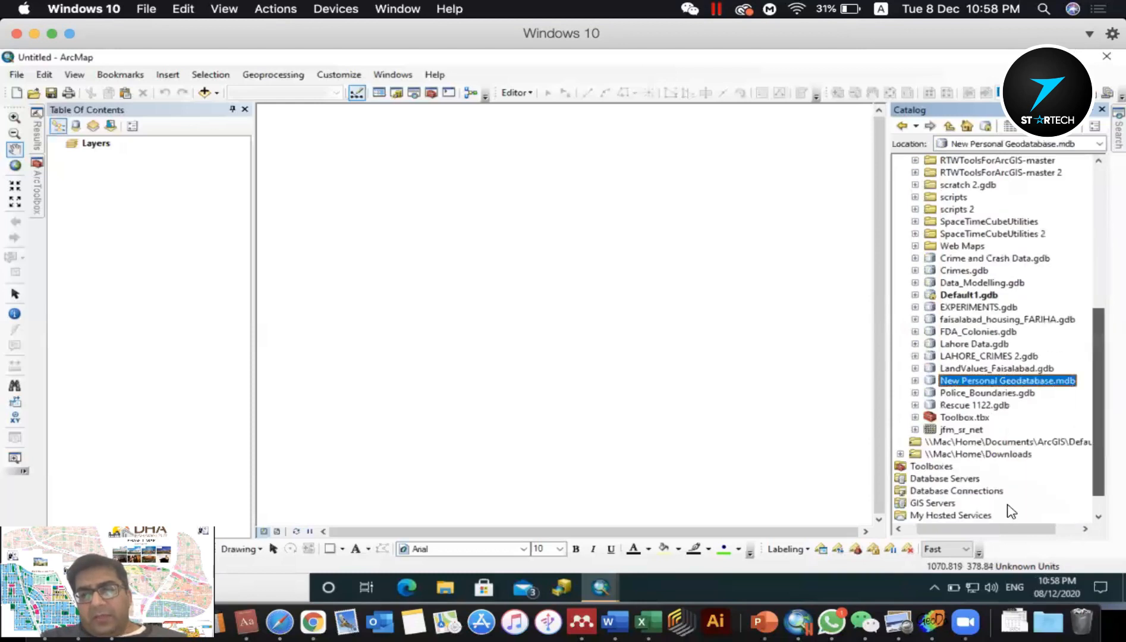
- Locate New Personal Geodatabase.mdb in the Catalog tree and expand it to check for contents
{"action": "left_click", "coordinate": [1058, 529]}
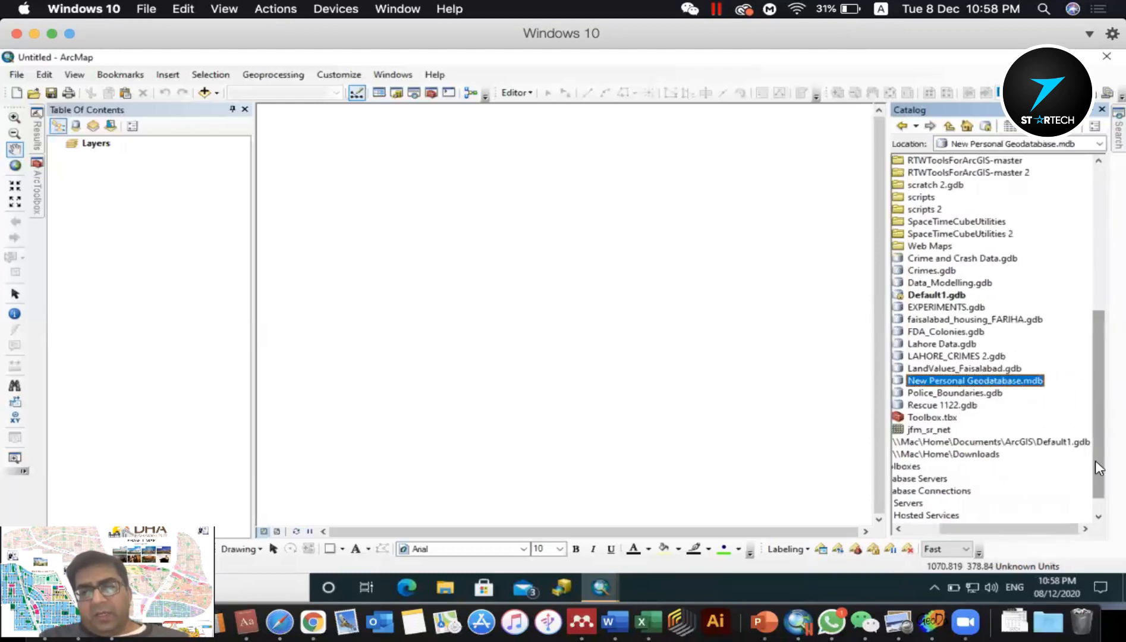
{"action": "scroll", "coordinate": [937, 365], "scroll_direction": "down", "scroll_amount": 1}
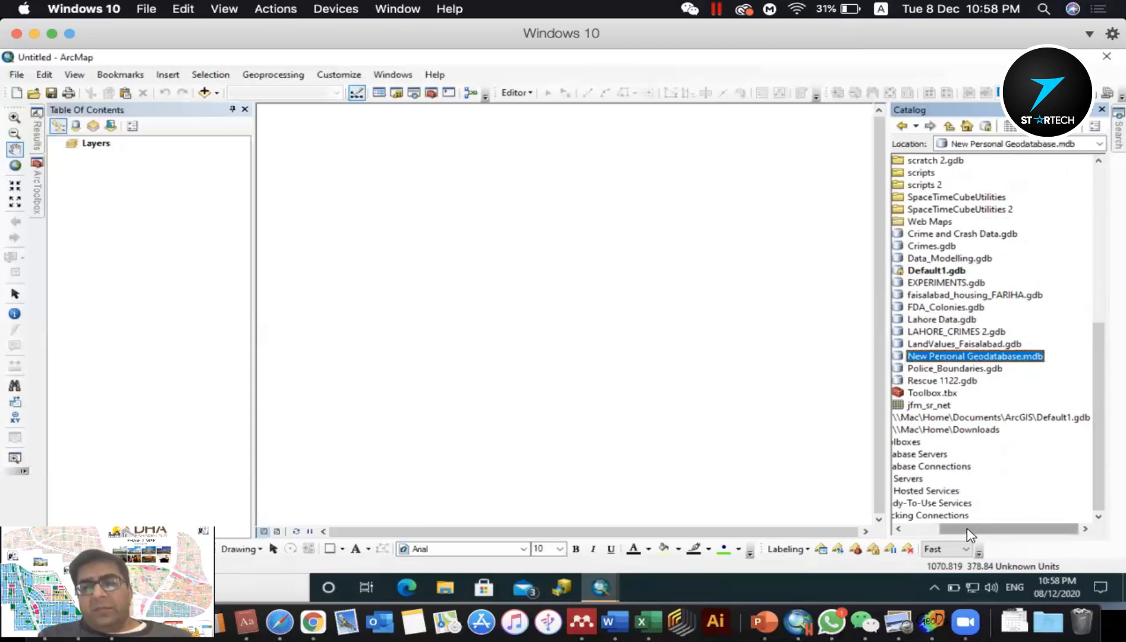
{"action": "scroll", "coordinate": [942, 371], "scroll_direction": "left", "scroll_amount": 2}
{"action": "left_click", "coordinate": [904, 356]}
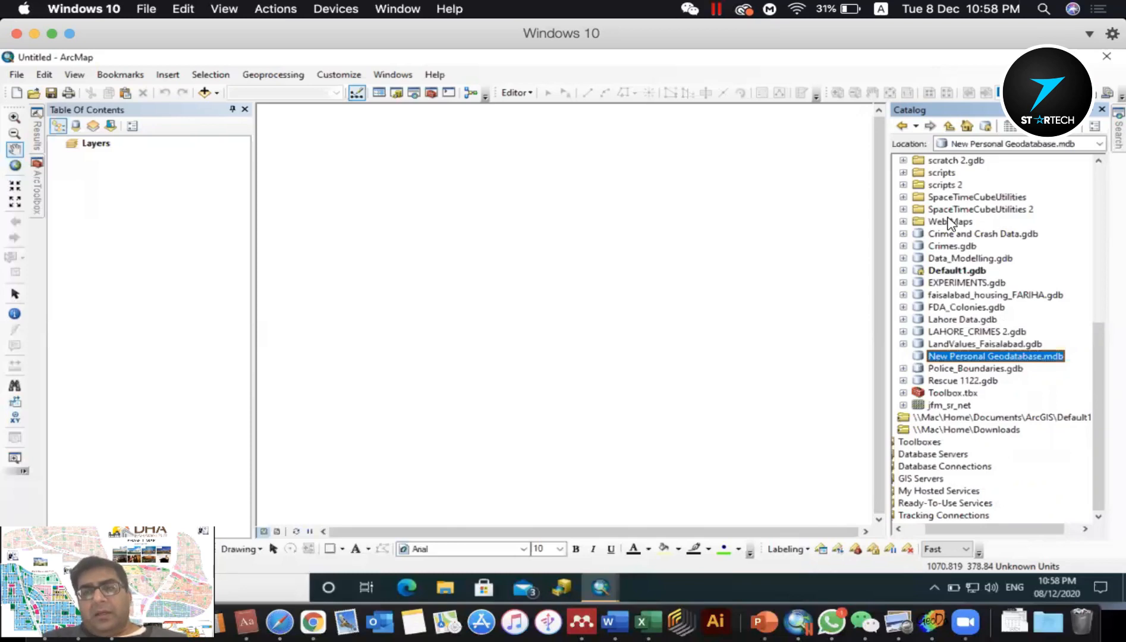
- Create a new file geodatabase in the \\Mac\Home\Documents\ArcGIS folder and locate it in the Catalog tree
{"action": "scroll", "coordinate": [1099, 332], "scroll_direction": "left", "scroll_amount": 1}
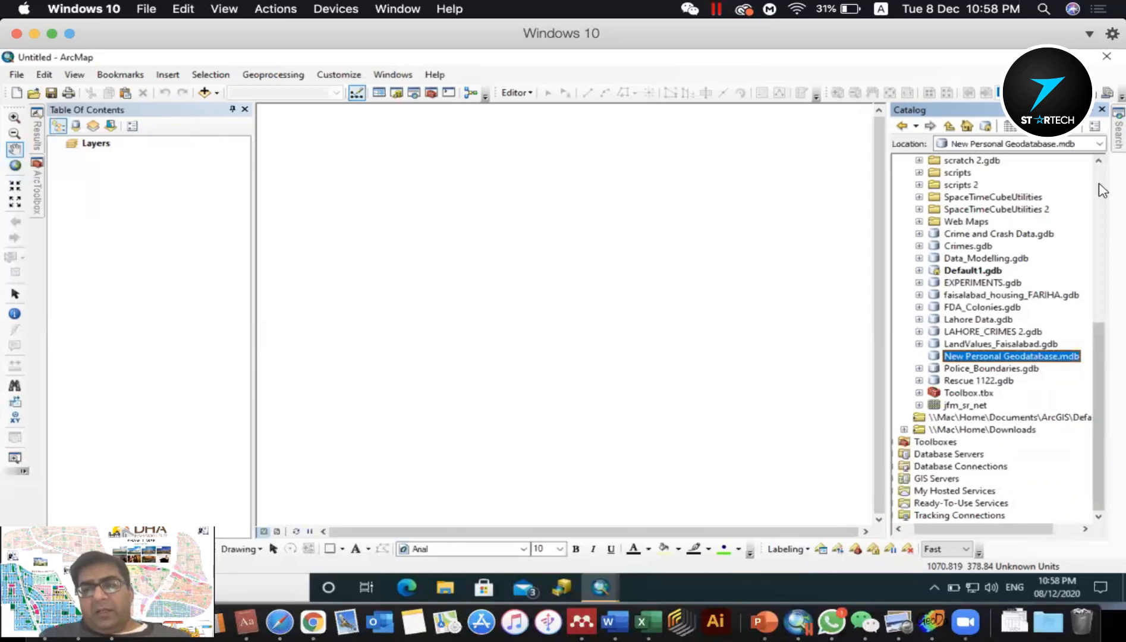
{"action": "scroll", "coordinate": [1071, 211], "scroll_direction": "up", "scroll_amount": 7}
{"action": "scroll", "coordinate": [1035, 257], "scroll_direction": "up", "scroll_amount": 1}
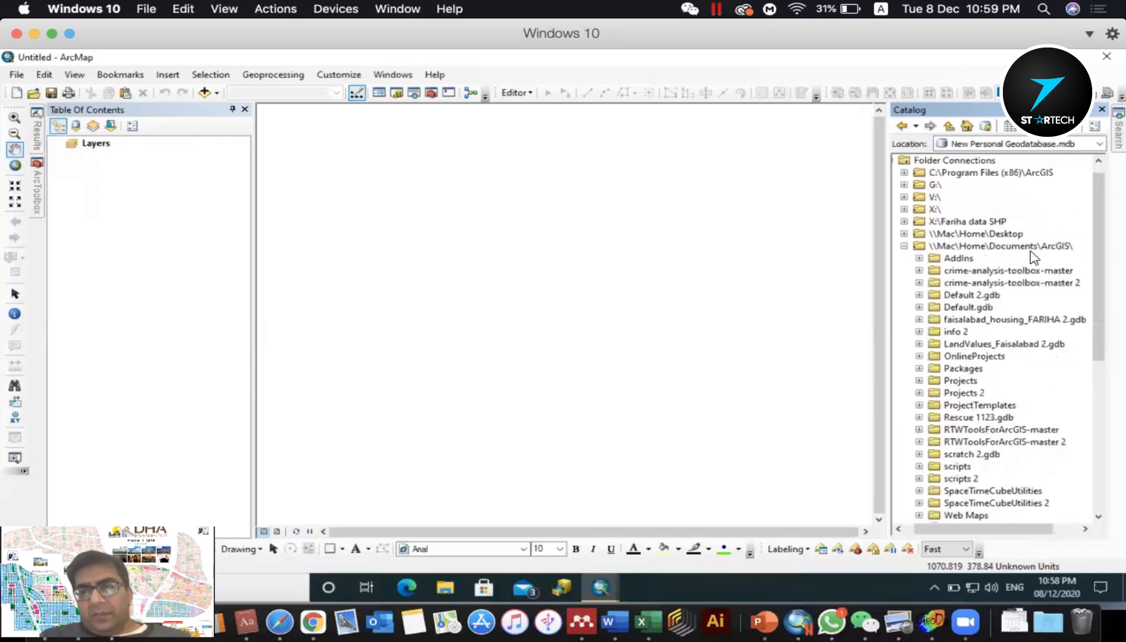
{"action": "right_click", "coordinate": [1033, 249]}
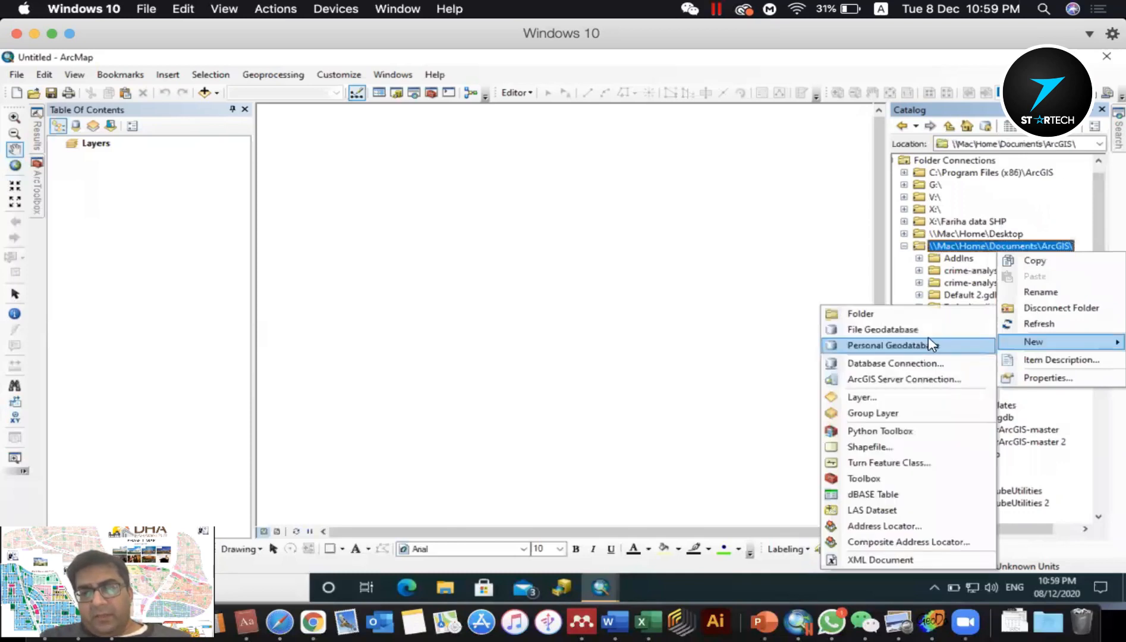
{"action": "left_click", "coordinate": [928, 343]}
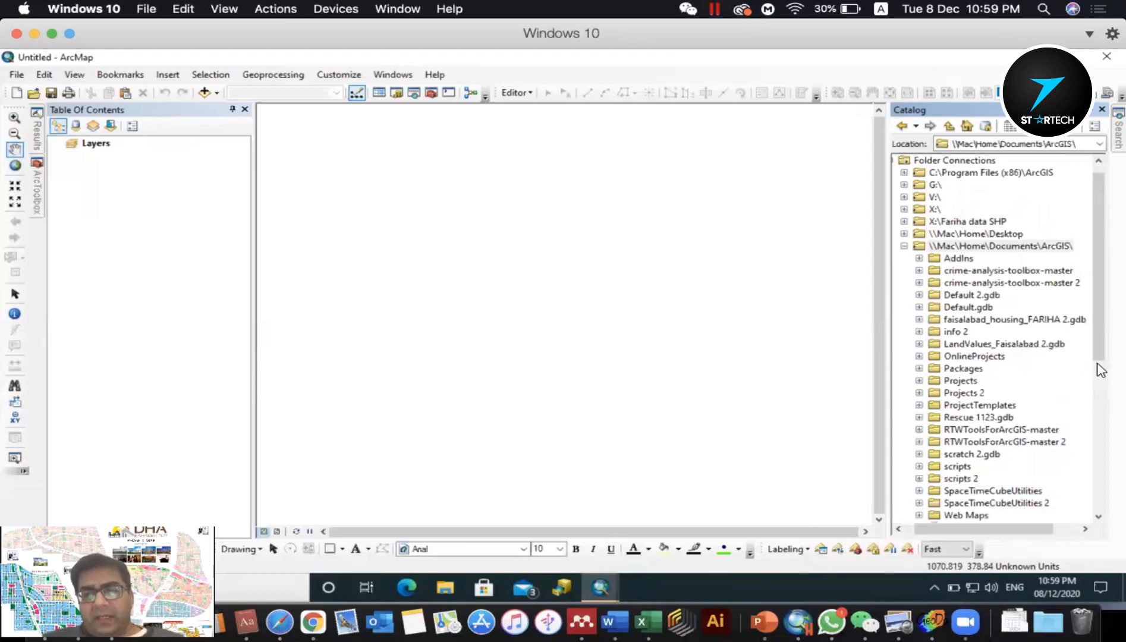
{"action": "left_click_drag", "start_coordinate": [1099, 368], "coordinate": [1097, 452]}
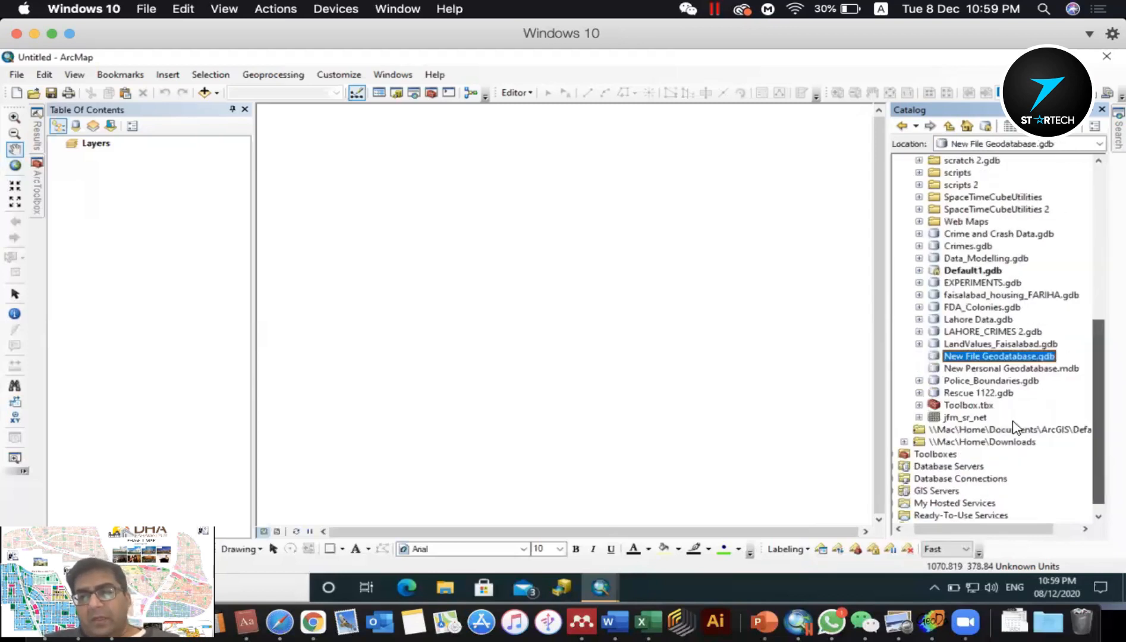
{"action": "scroll", "coordinate": [981, 357], "scroll_direction": "down", "scroll_amount": 1}
- Compare the entries of the new personal geodatabase and the new file geodatabase, ending with the file geodatabase selected
{"action": "left_click", "coordinate": [977, 354]}
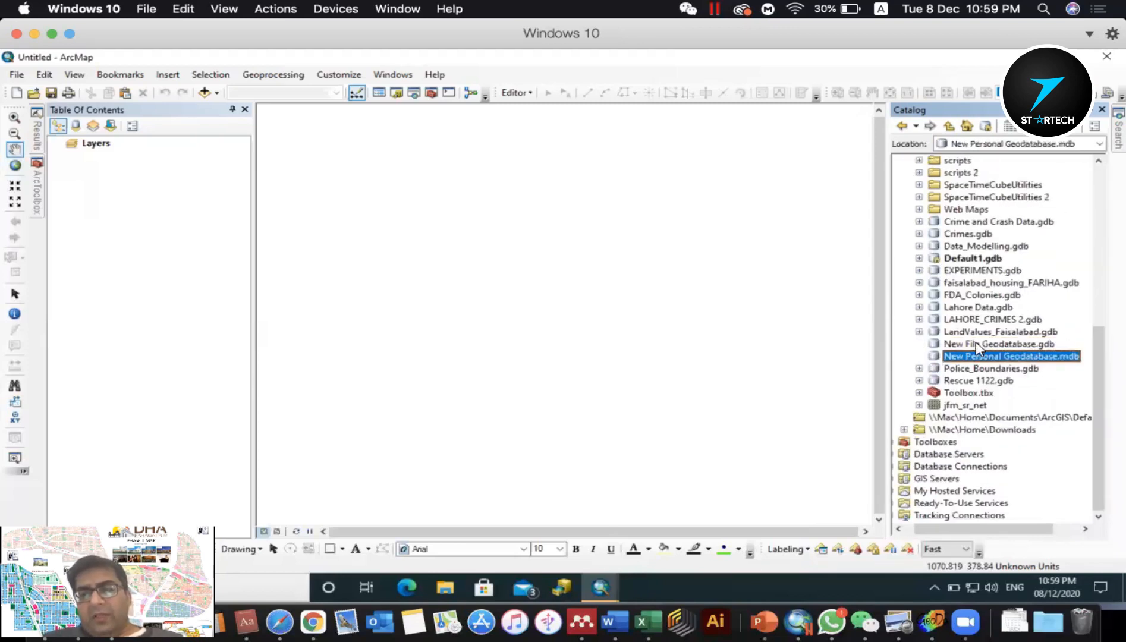
{"action": "left_click", "coordinate": [1038, 345]}
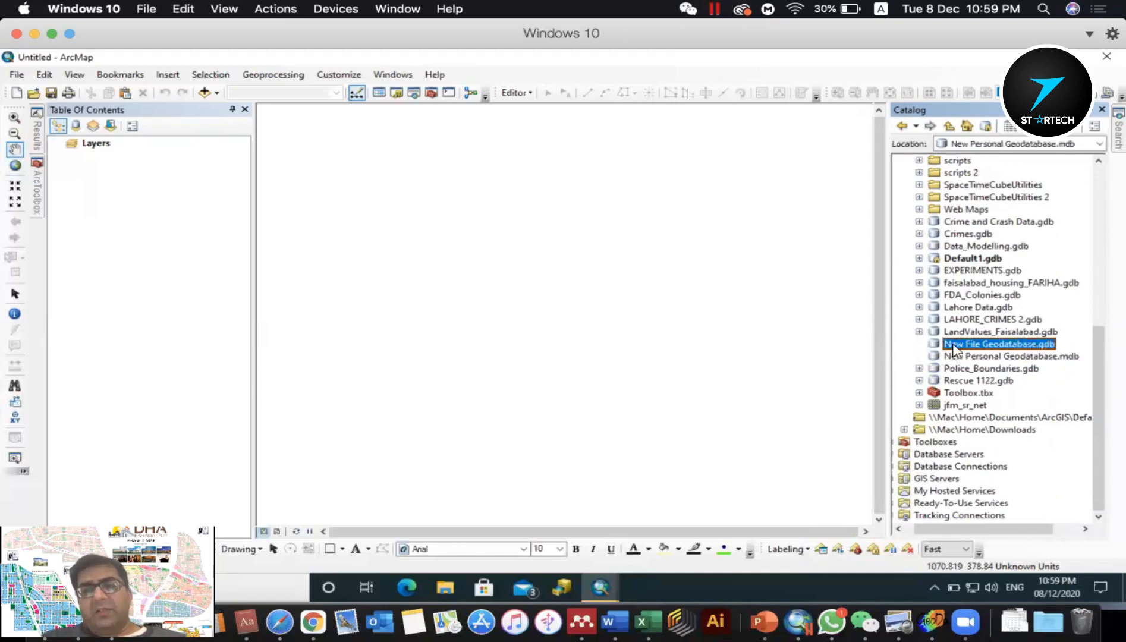
{"action": "left_click", "coordinate": [952, 357]}
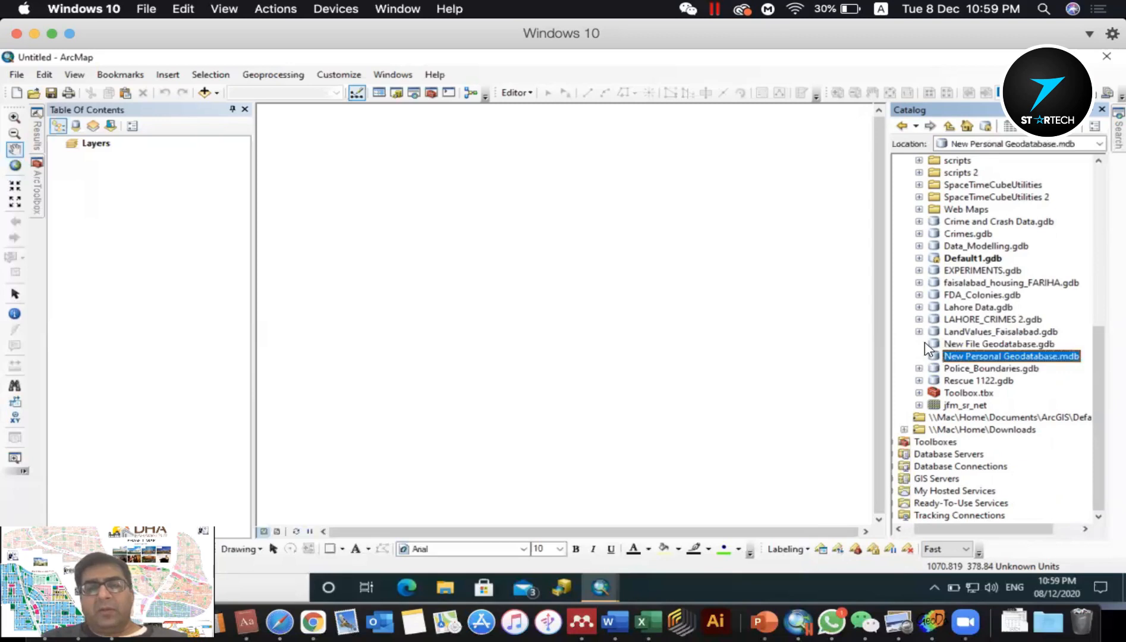
{"action": "left_click", "coordinate": [974, 345]}
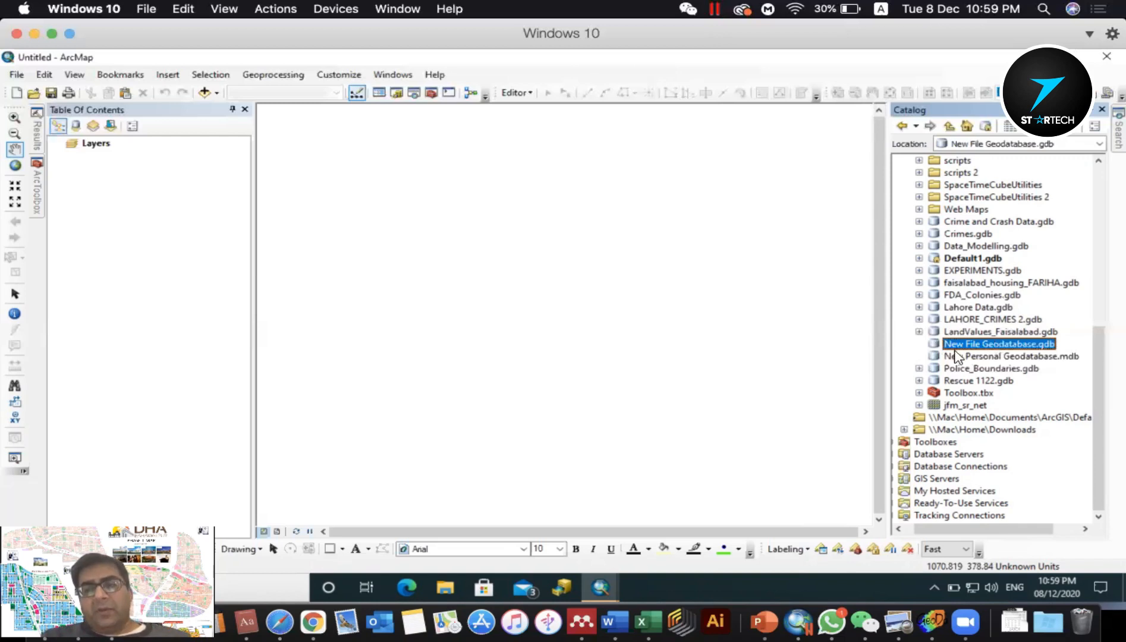
- Rename the new file geodatabase as Forest Resources.gdb
{"action": "left_click", "coordinate": [1000, 350]}
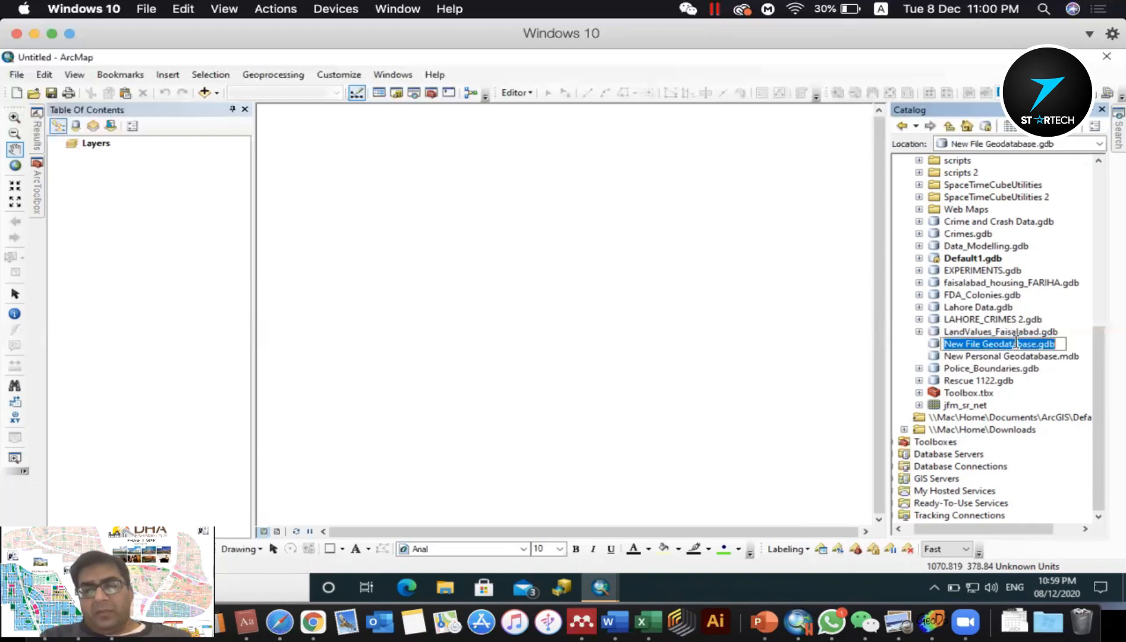
{"action": "left_click", "coordinate": [932, 346]}
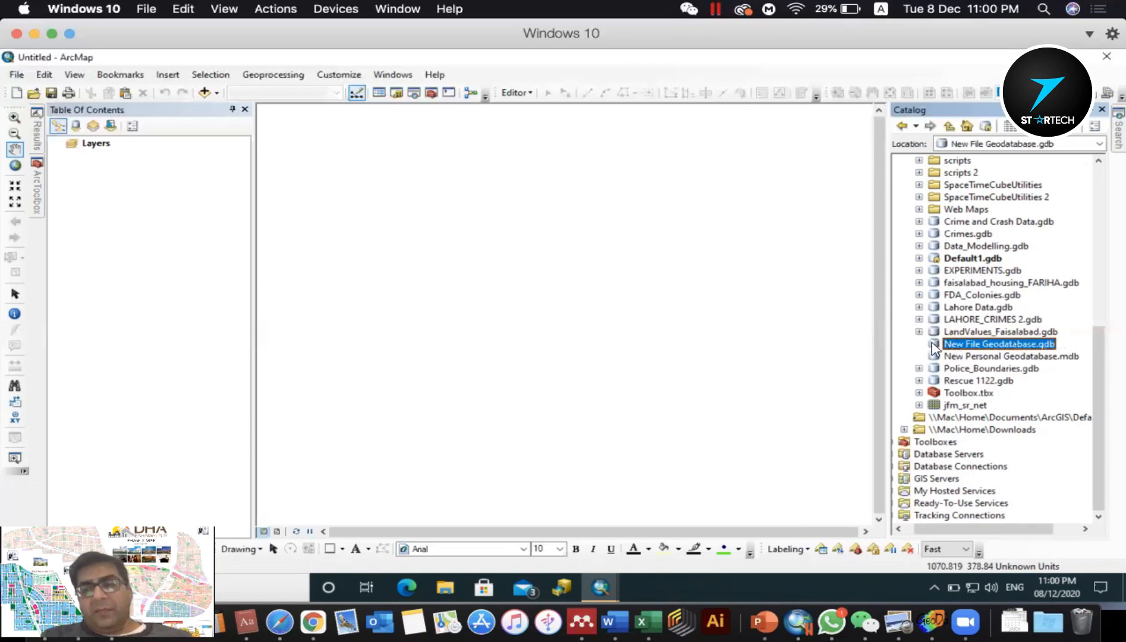
{"action": "left_click", "coordinate": [980, 345]}
{"action": "left_click", "coordinate": [979, 345]}
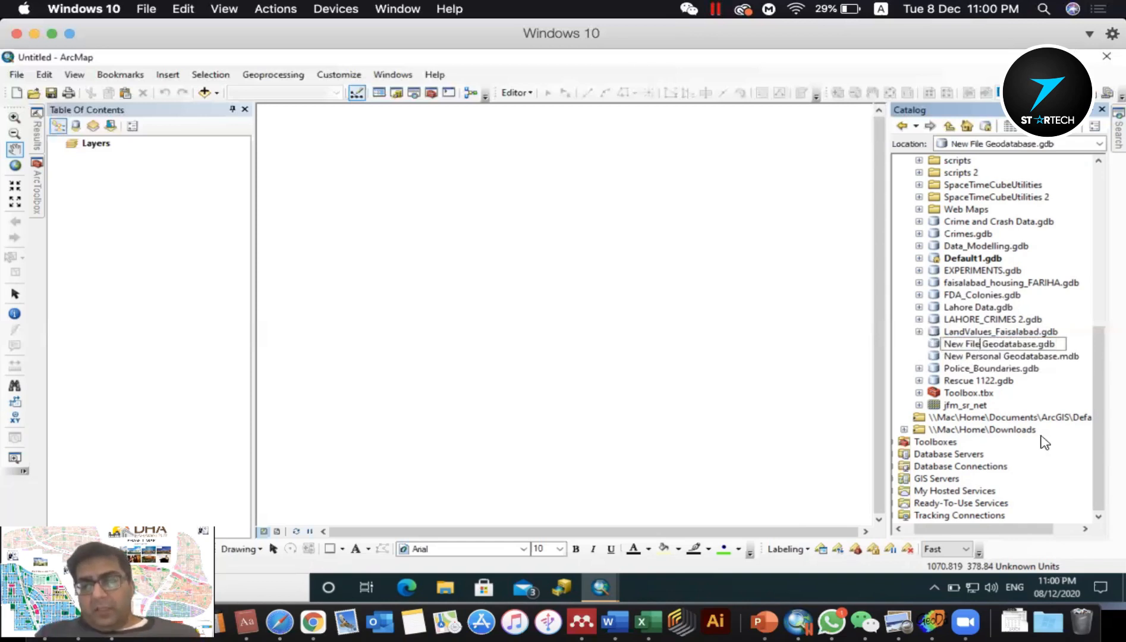
{"action": "key", "text": "BackSpace"}
{"action": "key", "text": "BackSpace"}
{"action": "key", "text": "BackSpace"}
{"action": "key", "text": "BackSpace"}
{"action": "key", "text": "BackSpace"}
{"action": "key", "text": "BackSpace"}
{"action": "key", "text": "BackSpace"}
{"action": "type", "text": "d"}
{"action": "key", "text": "BackSpace"}
{"action": "key", "text": "BackSpace"}
{"action": "type", "text": "GIS"}
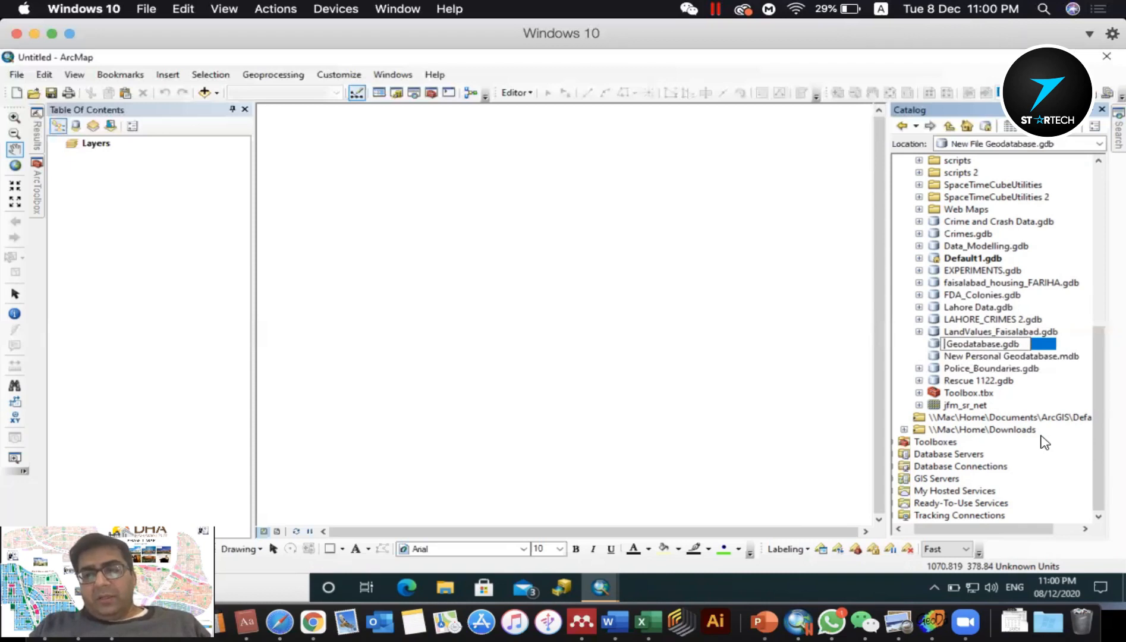
{"action": "type", "text": " JP"}
{"action": "key", "text": "BackSpace"}
{"action": "key", "text": "BackSpace"}
{"action": "type", "text": "Projec"}
{"action": "key", "text": "BackSpace"}
{"action": "key", "text": "BackSpace"}
{"action": "key", "text": "BackSpace"}
{"action": "key", "text": "BackSpace"}
{"action": "key", "text": "BackSpace"}
{"action": "key", "text": "BackSpace"}
{"action": "key", "text": "BackSpace"}
{"action": "key", "text": "BackSpace"}
{"action": "key", "text": "BackSpace"}
{"action": "key", "text": "BackSpace"}
{"action": "type", "text": "Fo"}
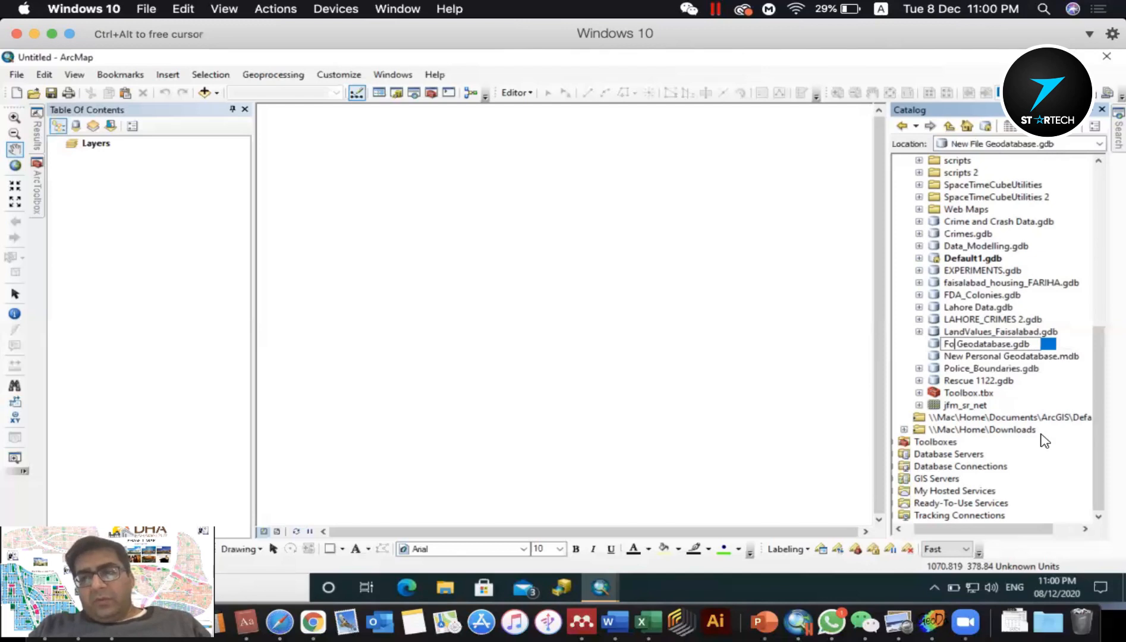
{"action": "type", "text": "rest"}
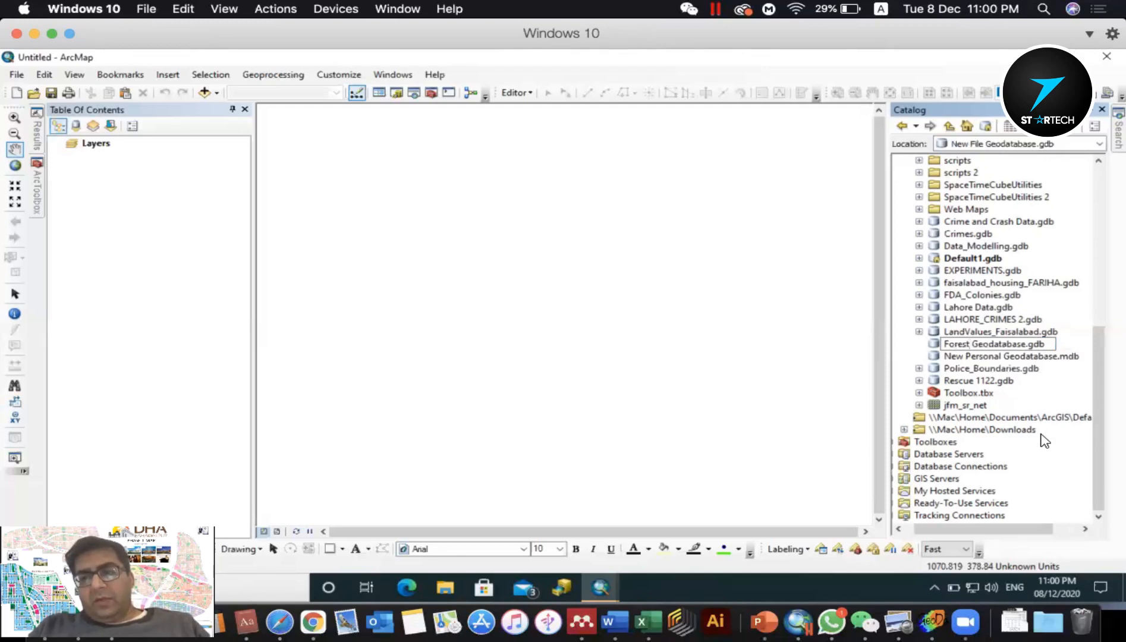
{"action": "type", "text": " Resources"}
{"action": "key", "text": "Delete"}
{"action": "key", "text": "Delete"}
{"action": "key", "text": "Delete"}
{"action": "key", "text": "Delete"}
{"action": "key", "text": "Delete"}
{"action": "key", "text": "Delete"}
{"action": "key", "text": "Delete"}
{"action": "key", "text": "Delete"}
{"action": "key", "text": "Delete"}
{"action": "key", "text": "Delete"}
{"action": "key", "text": "Delete"}
{"action": "key", "text": "Delete"}
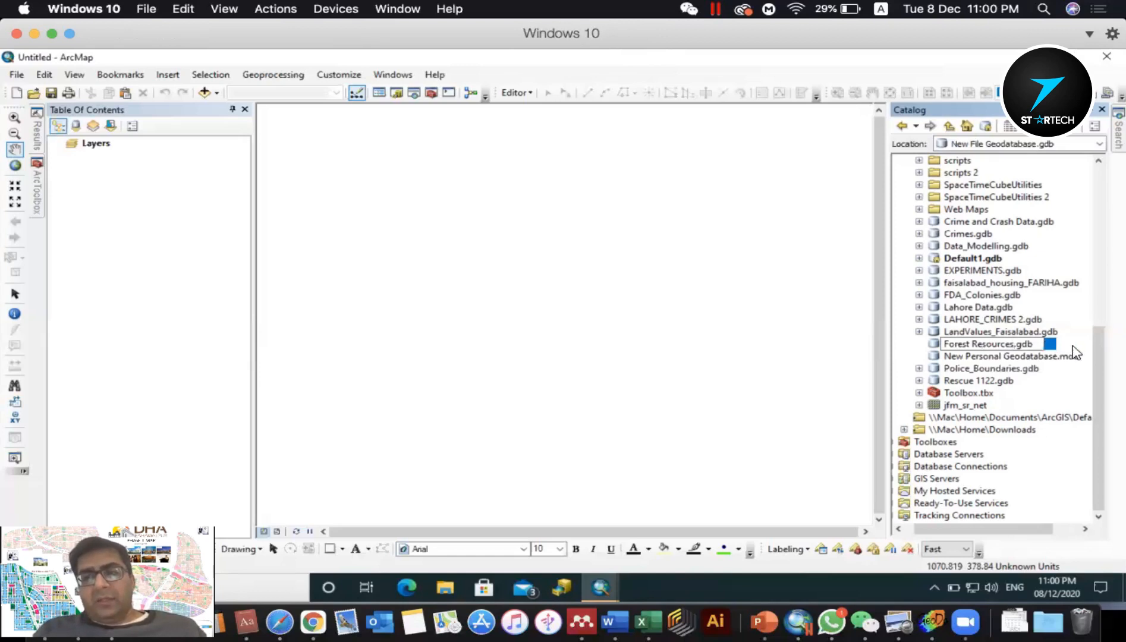
{"action": "key", "text": "Return"}
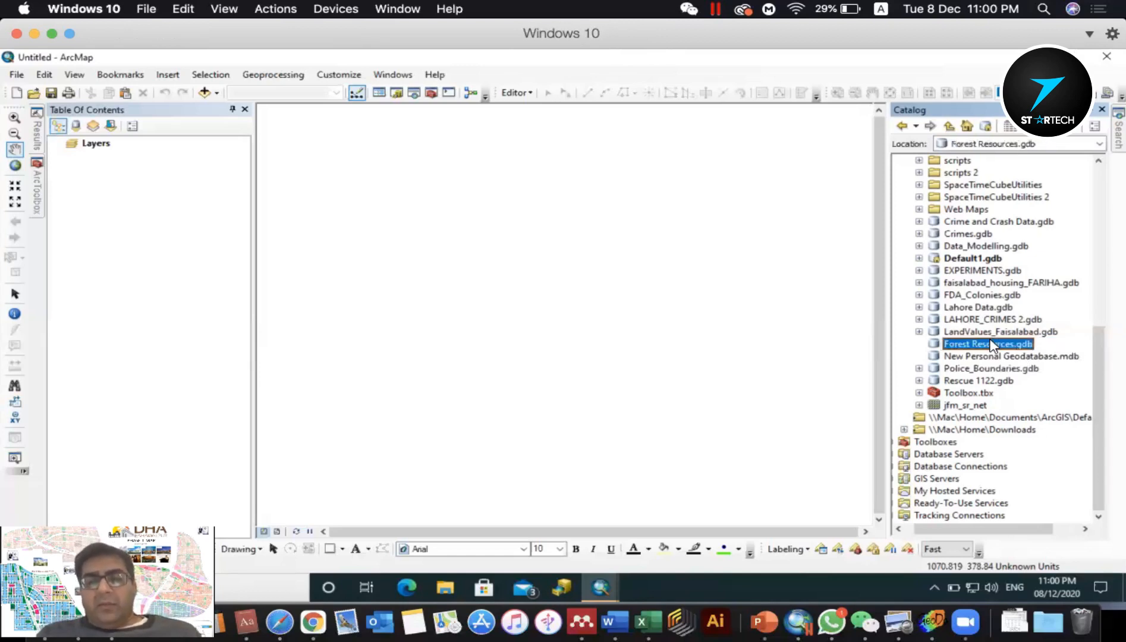
- Review the commands available for Forest Resources.gdb, including default geodatabase, administration and new item options, without running any
{"action": "left_click", "coordinate": [962, 356]}
{"action": "left_click", "coordinate": [960, 345]}
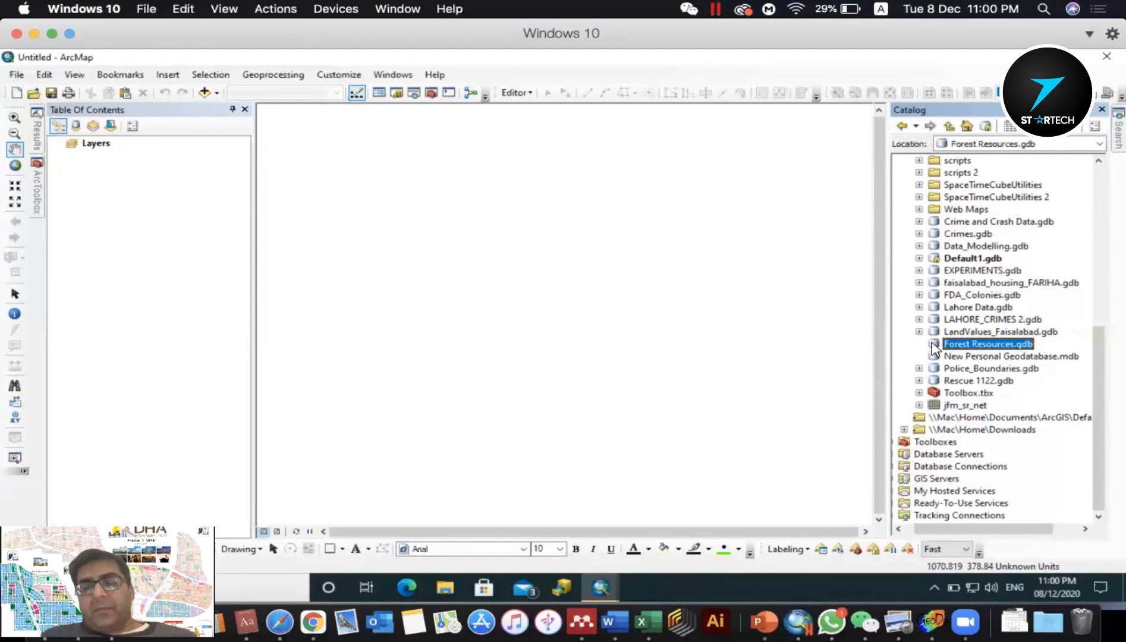
{"action": "right_click", "coordinate": [936, 350]}
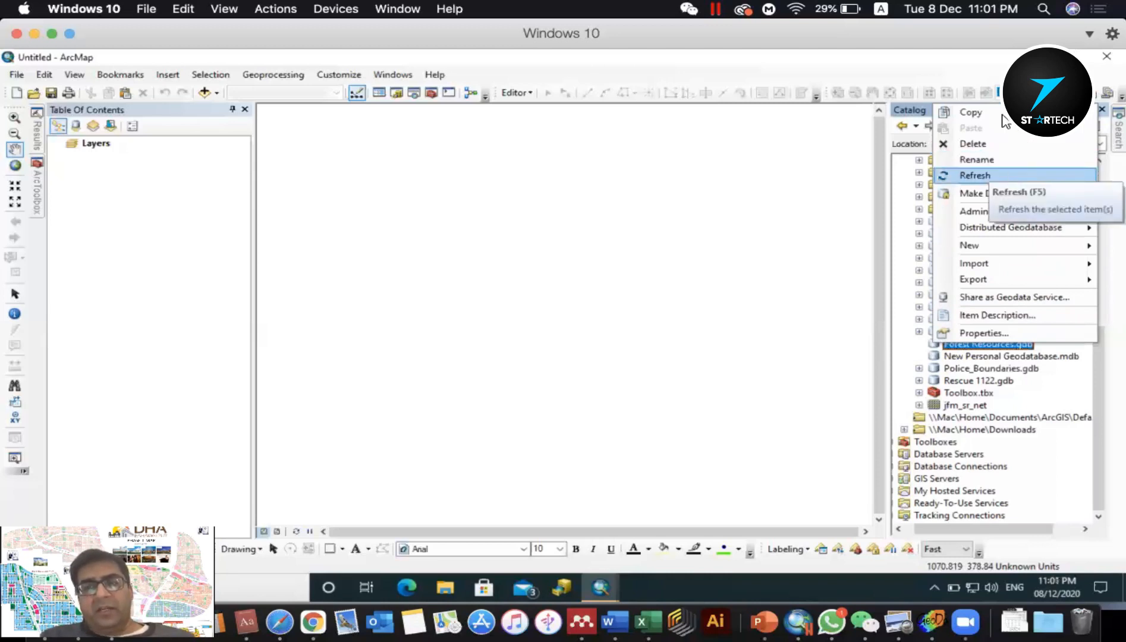
{"action": "mouse_move", "coordinate": [1076, 202]}
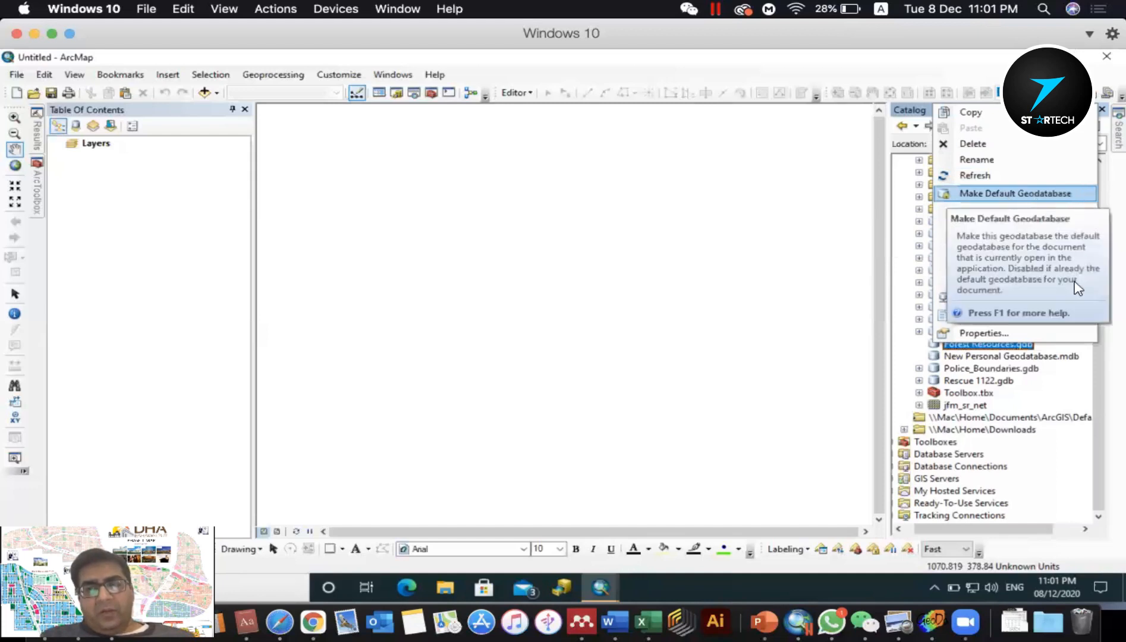
{"action": "mouse_move", "coordinate": [1076, 232]}
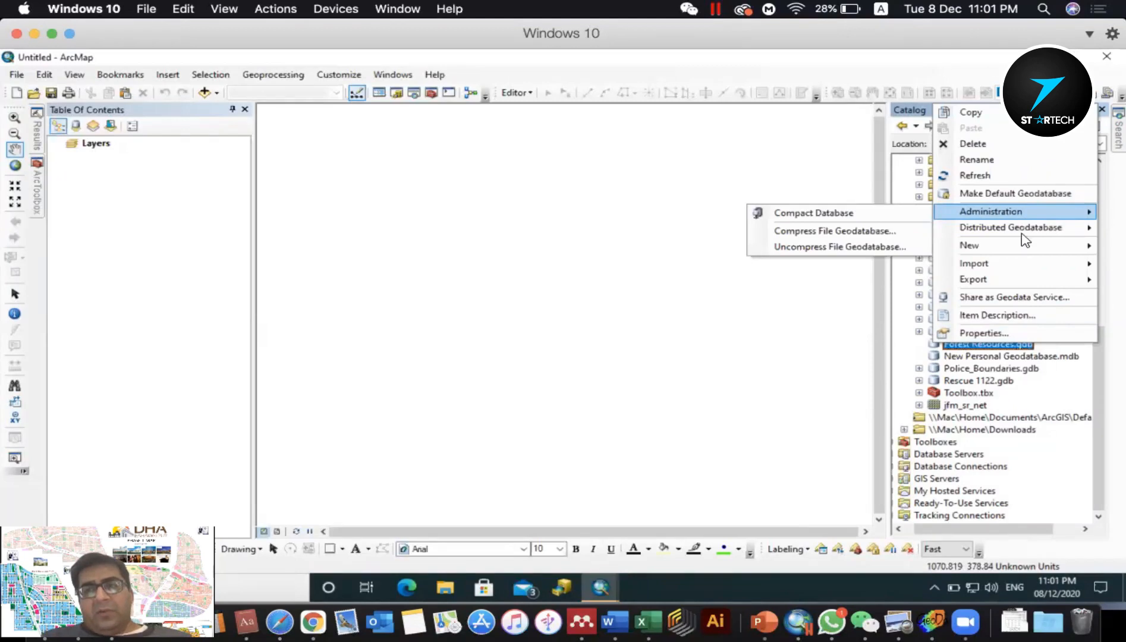
{"action": "mouse_move", "coordinate": [1017, 251]}
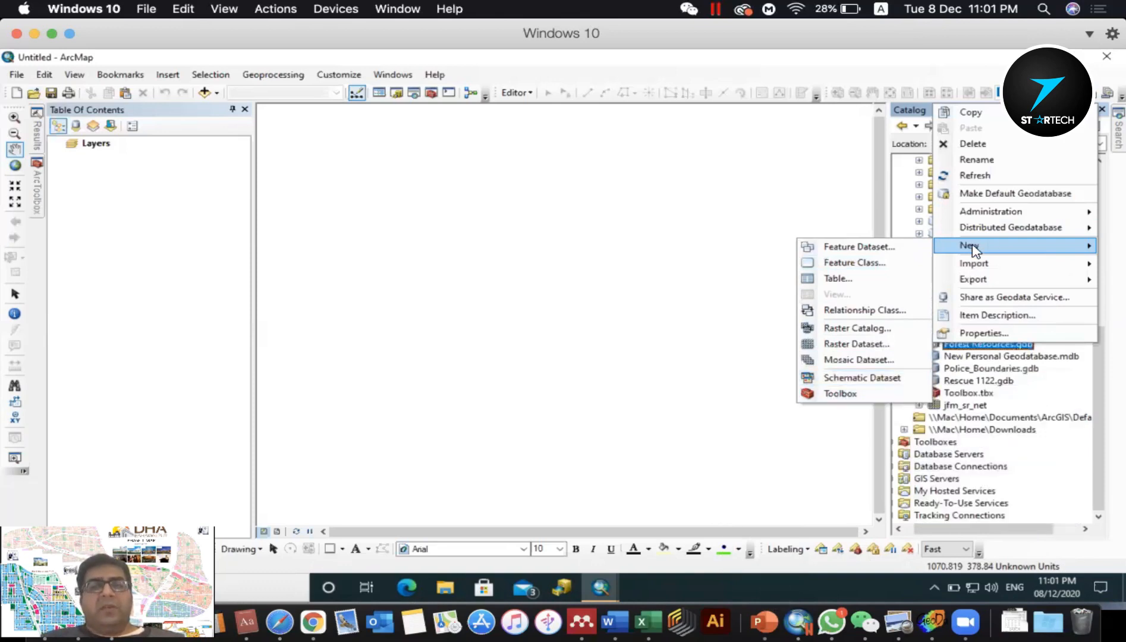
{"action": "left_click", "coordinate": [739, 204]}
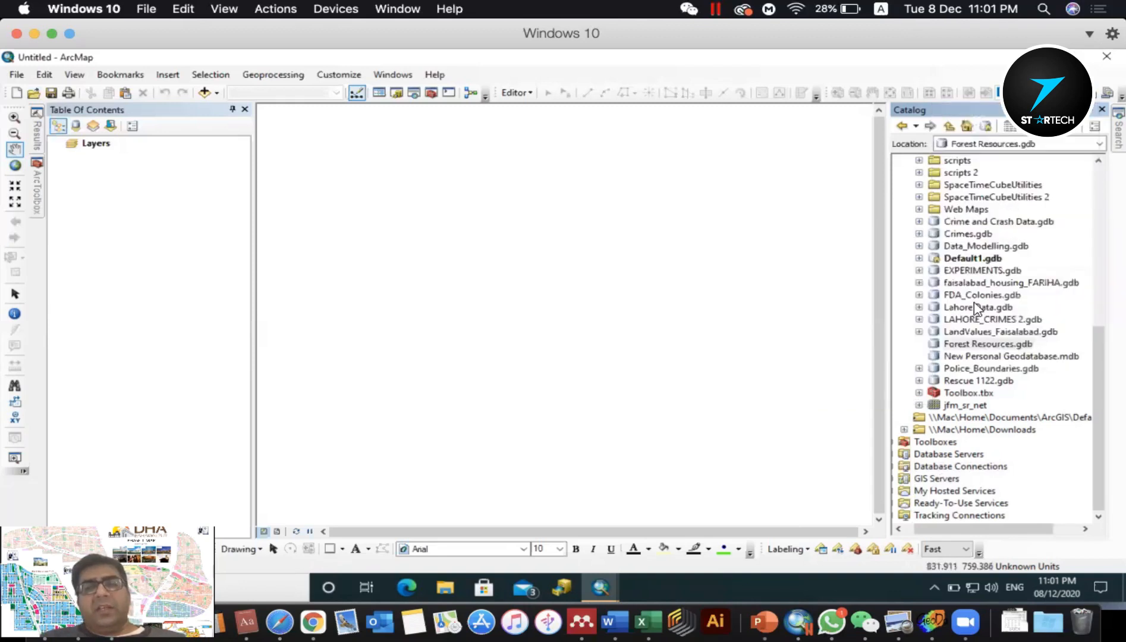
{"action": "left_click", "coordinate": [942, 346]}
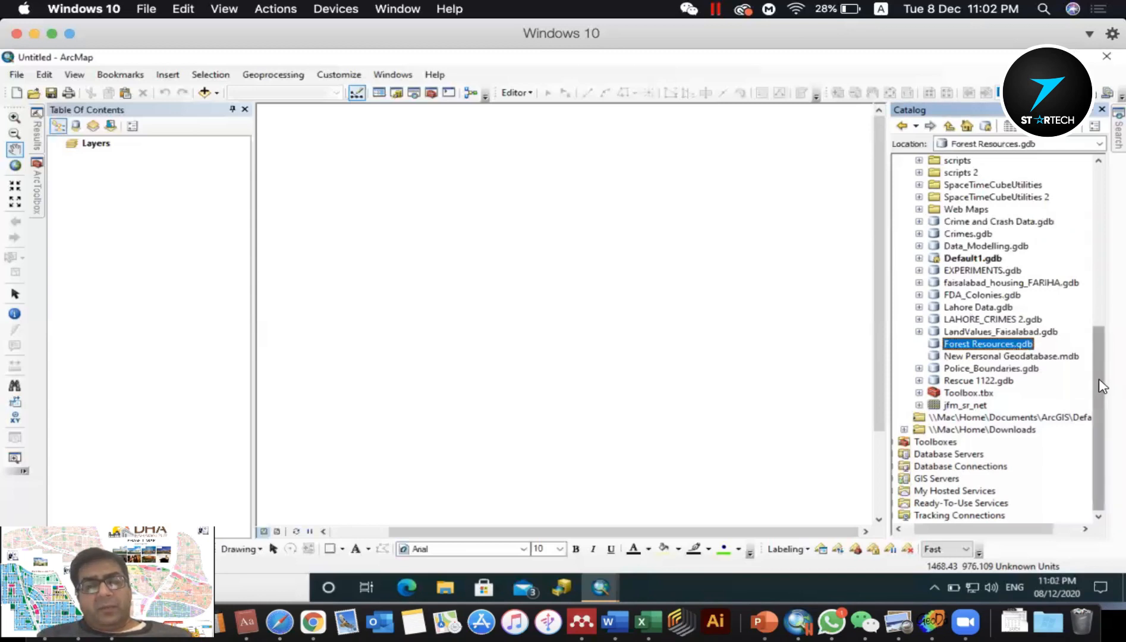
{"action": "scroll", "coordinate": [1099, 374], "scroll_direction": "up", "scroll_amount": 1}
{"action": "scroll", "coordinate": [1099, 374], "scroll_direction": "down", "scroll_amount": 1}
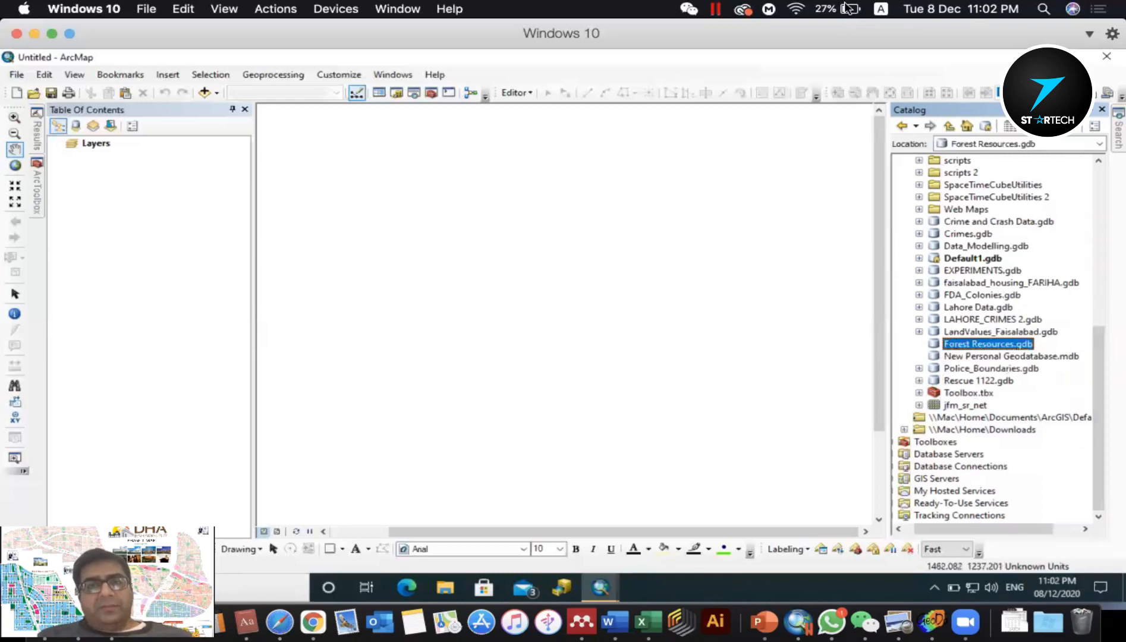
{"action": "left_click", "coordinate": [666, 8]}
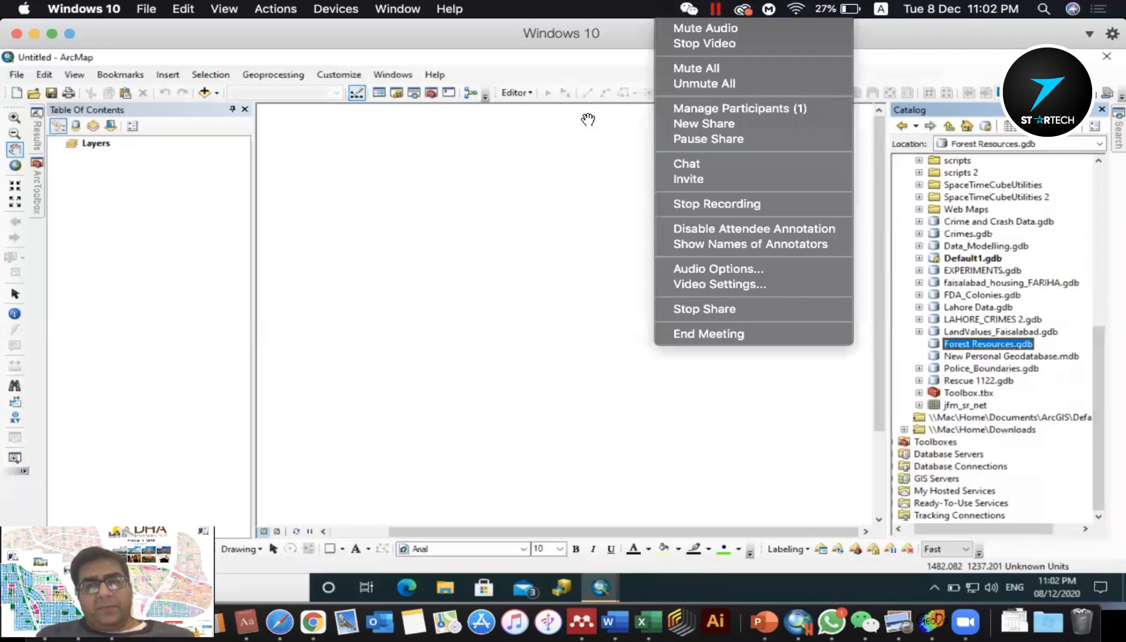
{"action": "left_click", "coordinate": [787, 309]}
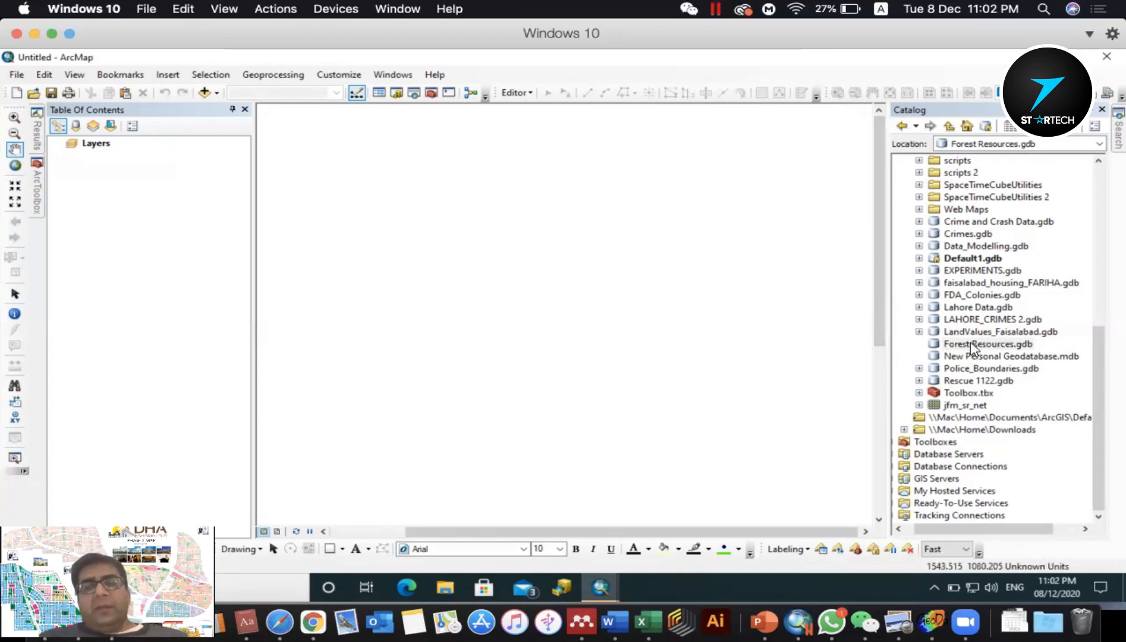
- Start a new feature dataset in Forest Resources.gdb and name it Boundry_Files
{"action": "left_click", "coordinate": [954, 351]}
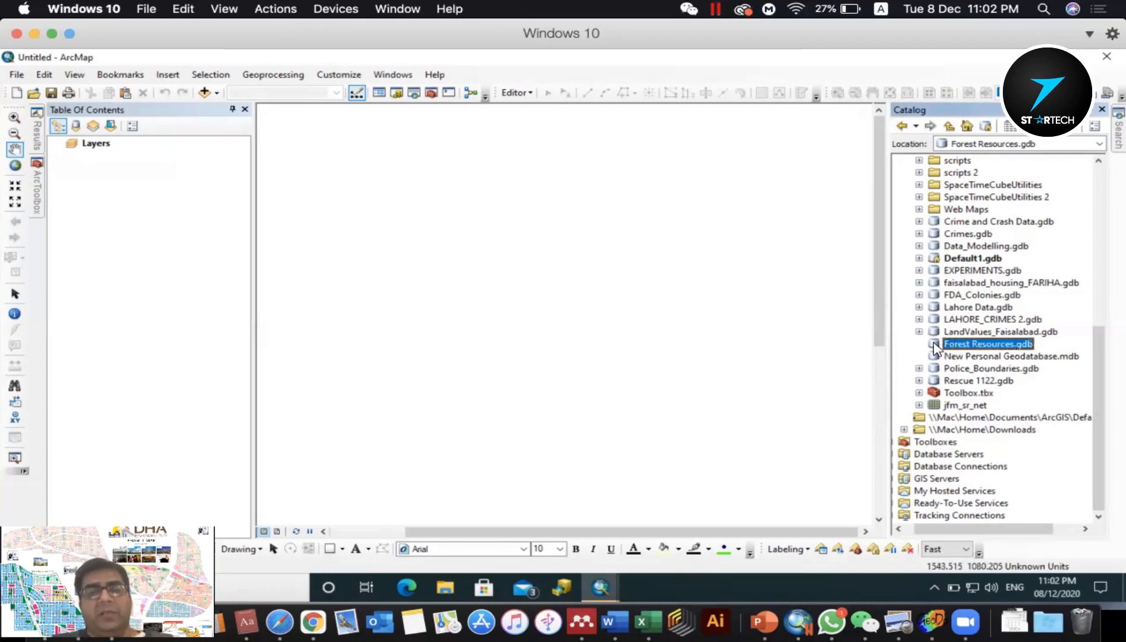
{"action": "right_click", "coordinate": [935, 343]}
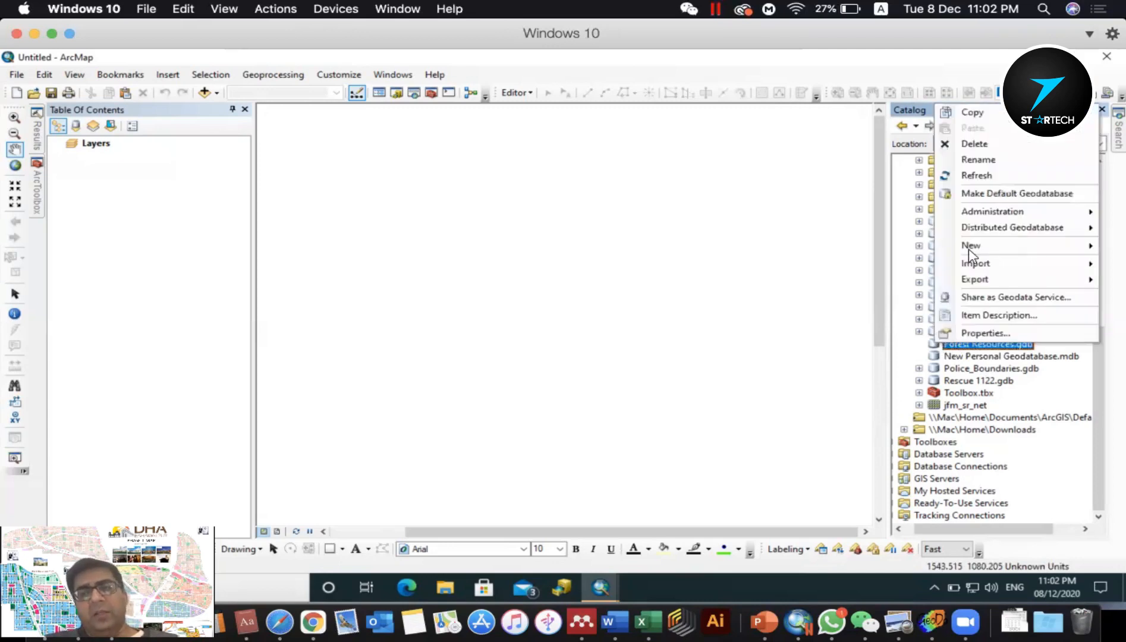
{"action": "mouse_move", "coordinate": [971, 246]}
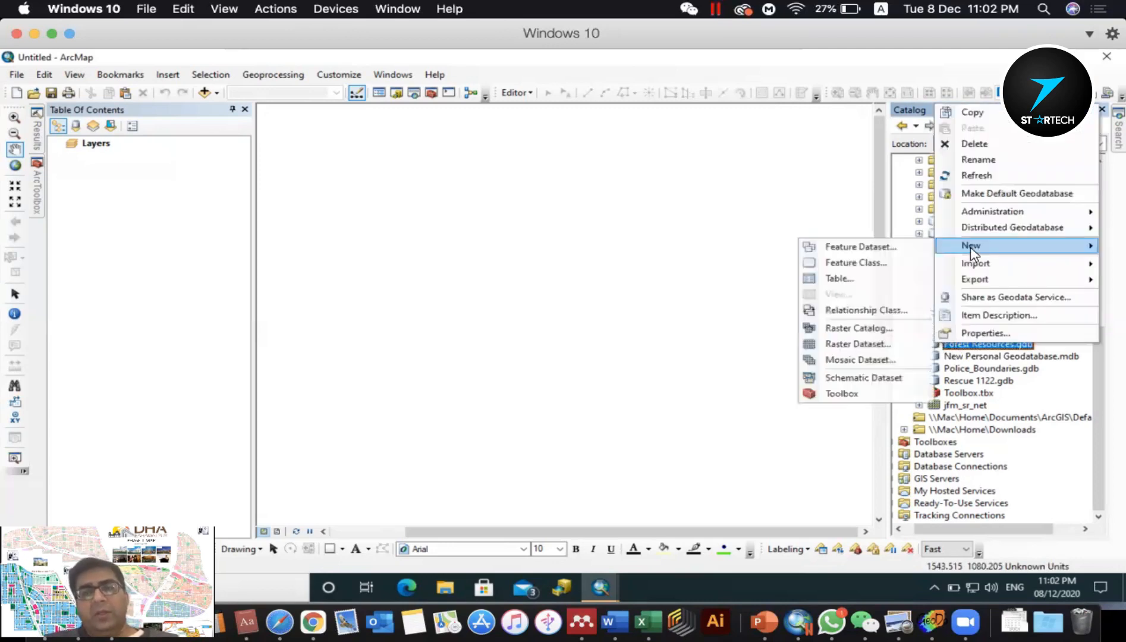
{"action": "left_click", "coordinate": [882, 247]}
{"action": "left_click_drag", "start_coordinate": [611, 113], "coordinate": [693, 100]}
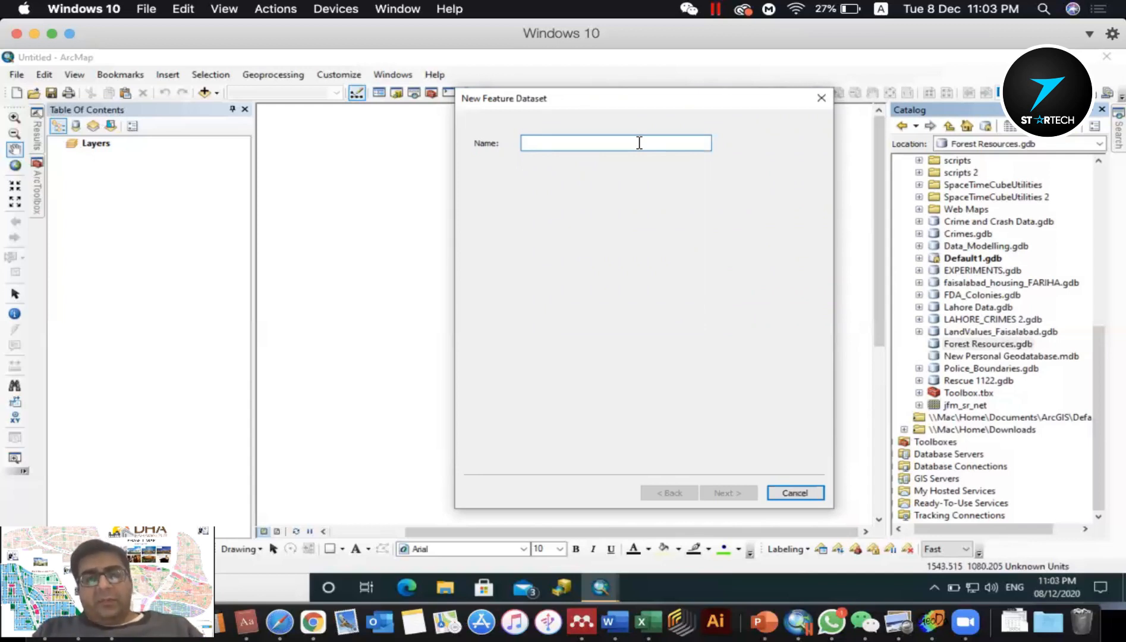
{"action": "type", "text": "Boundry_FIle"}
{"action": "key", "text": "BackSpace"}
{"action": "key", "text": "BackSpace"}
{"action": "type", "text": "l"}
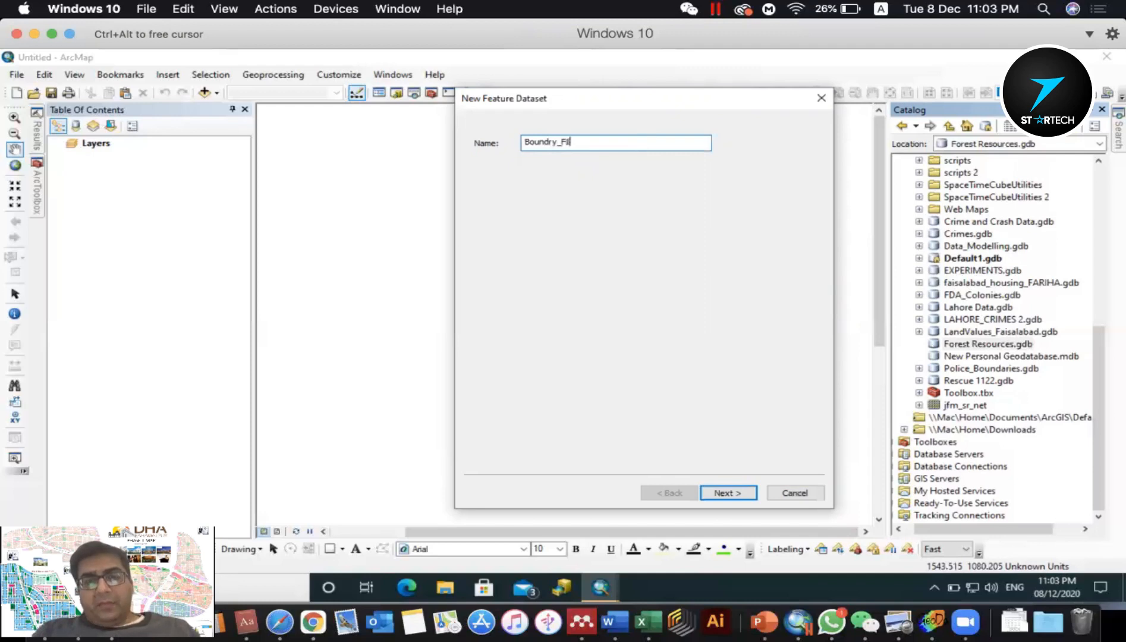
{"action": "type", "text": "es"}
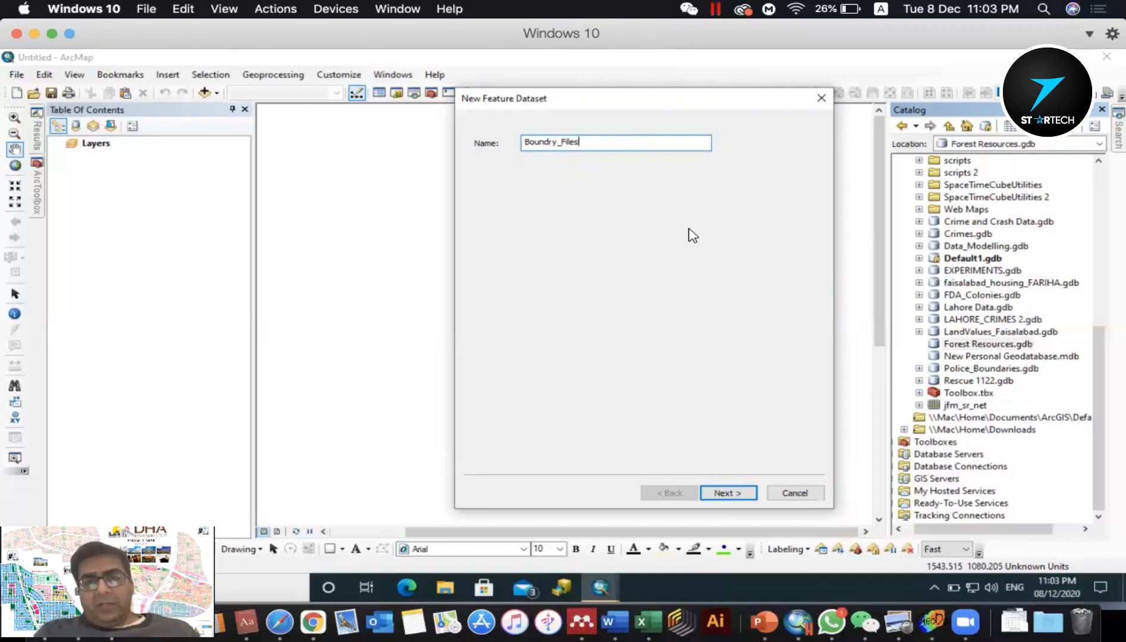
{"action": "left_click", "coordinate": [726, 494]}
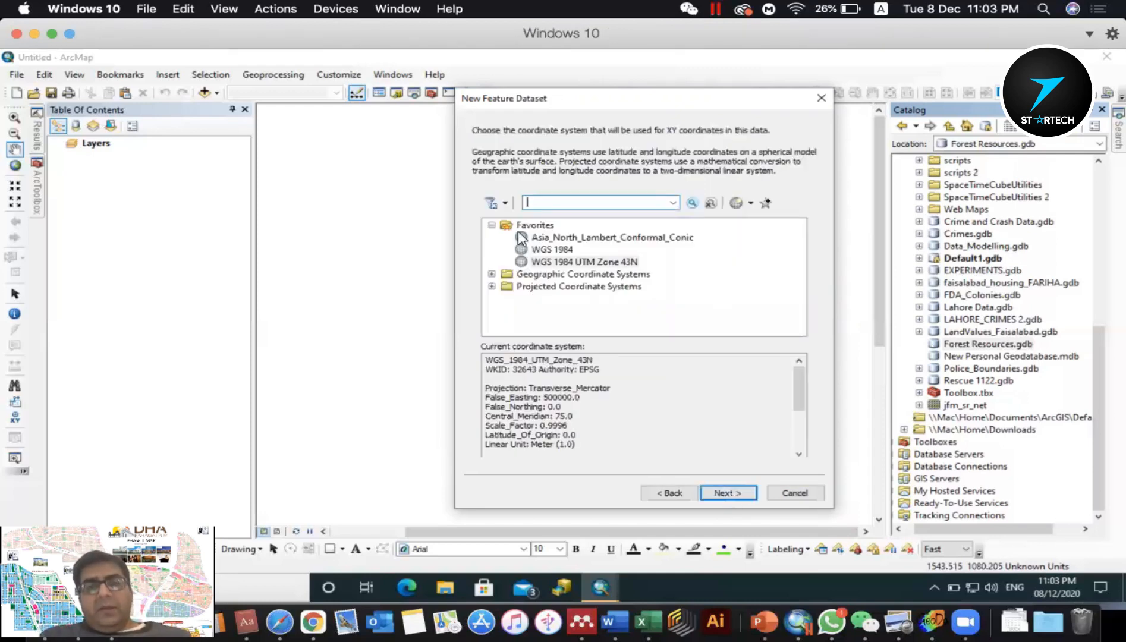
- Set the dataset's XY coordinate system to WGS 1984 UTM Zone 43N from the projected UTM, WGS 1984, Northern Hemisphere group
{"action": "left_click", "coordinate": [492, 226]}
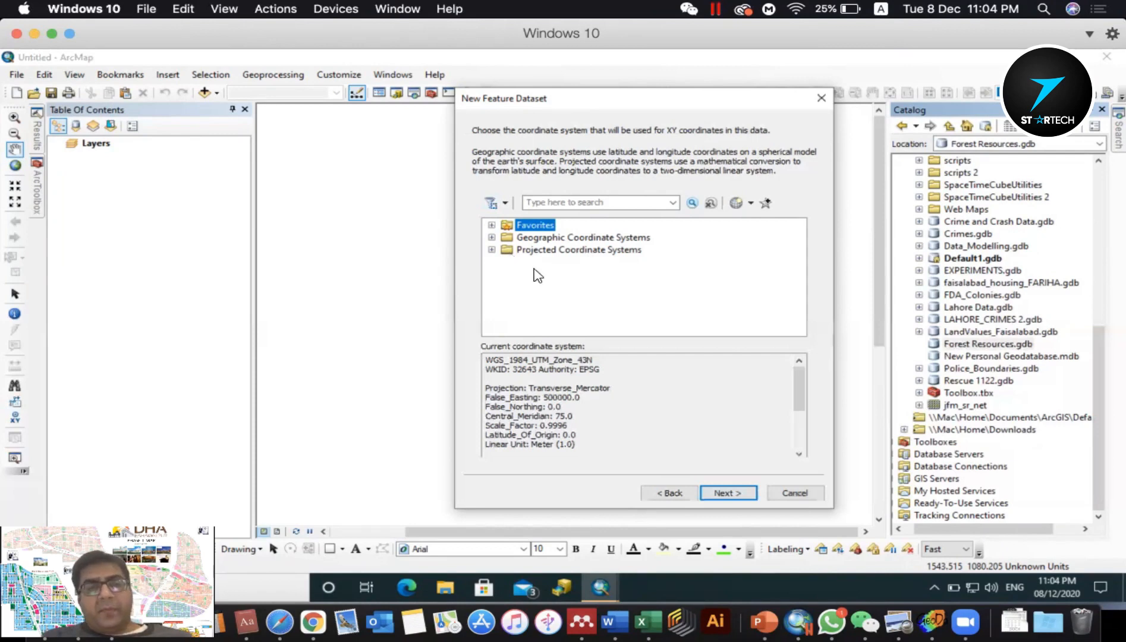
{"action": "left_click", "coordinate": [490, 251]}
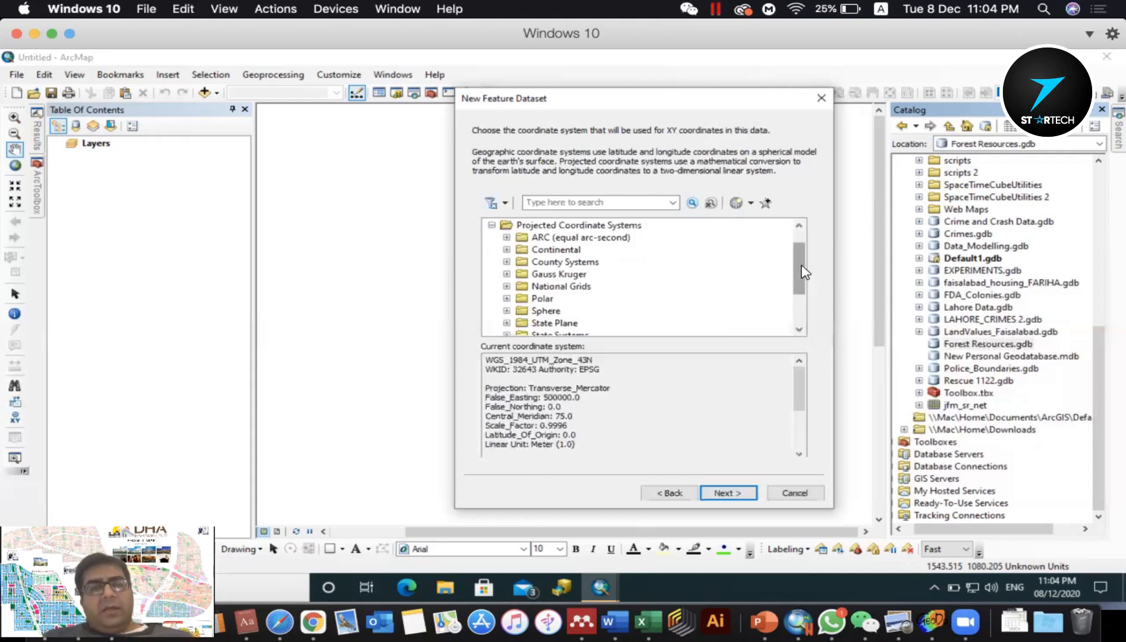
{"action": "scroll", "coordinate": [802, 271], "scroll_direction": "up", "scroll_amount": 1}
{"action": "scroll", "coordinate": [802, 275], "scroll_direction": "down", "scroll_amount": 1}
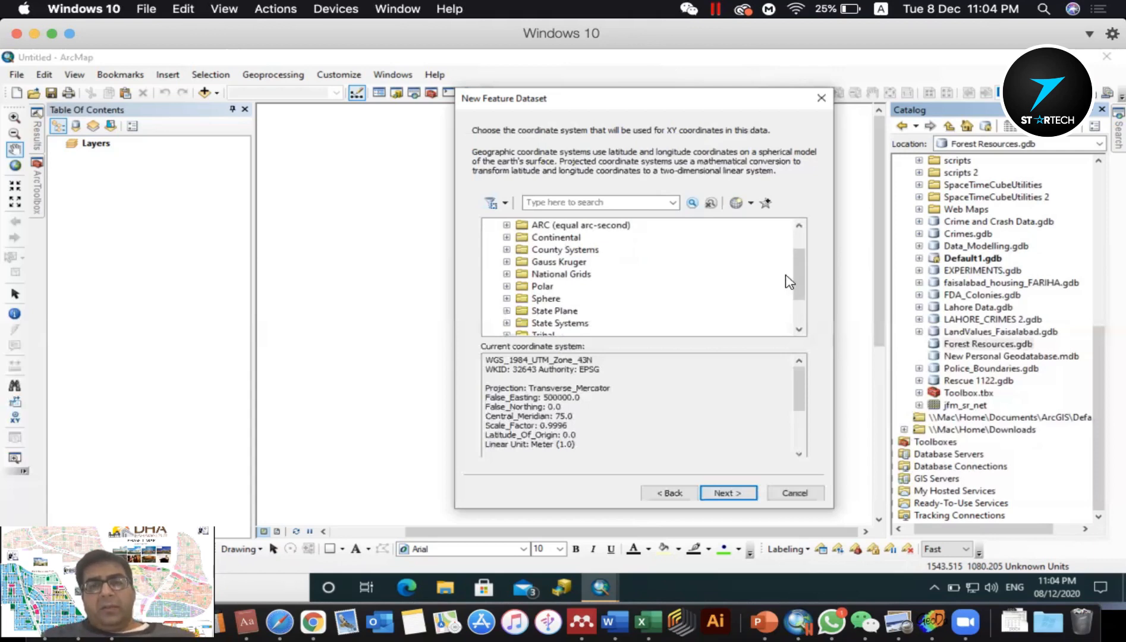
{"action": "scroll", "coordinate": [485, 264], "scroll_direction": "up", "scroll_amount": 1}
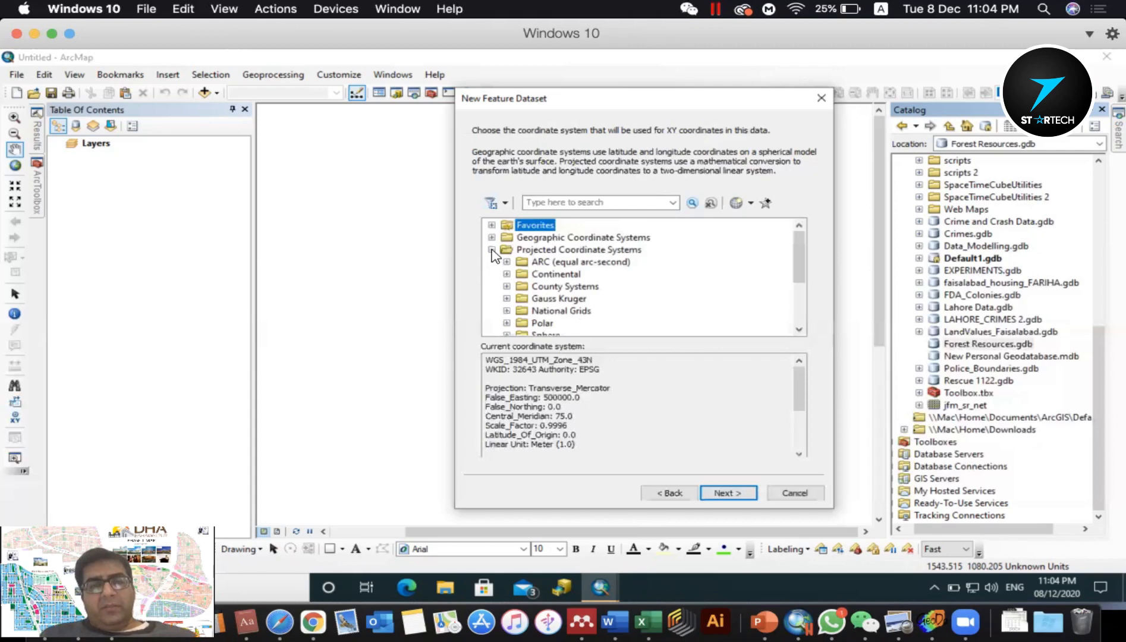
{"action": "left_click", "coordinate": [492, 251]}
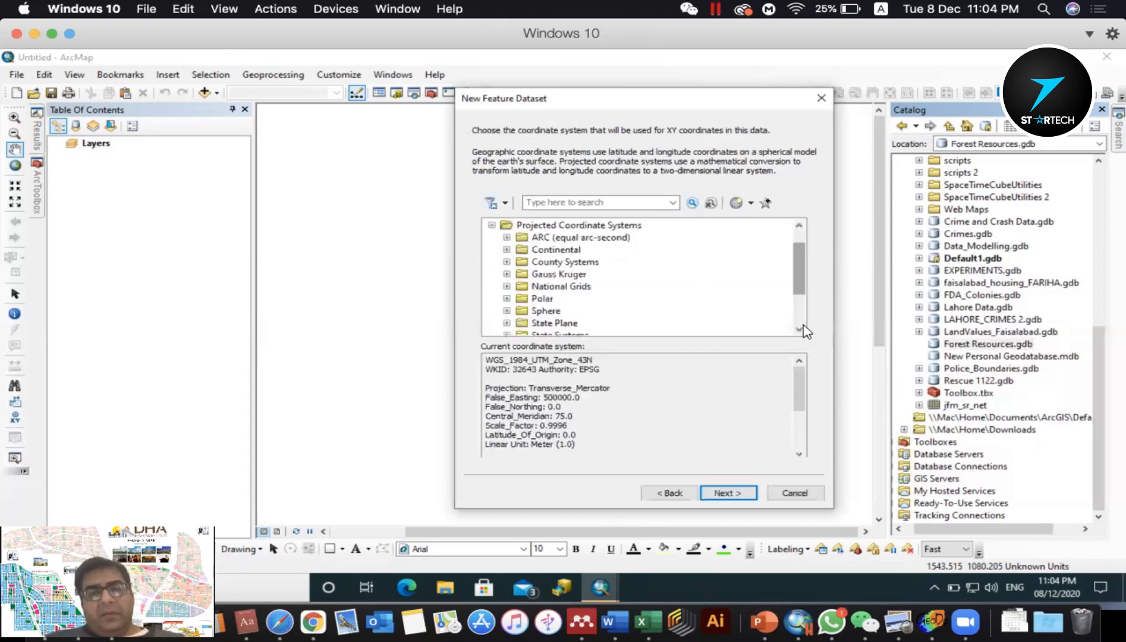
{"action": "scroll", "coordinate": [806, 330], "scroll_direction": "down", "scroll_amount": 2}
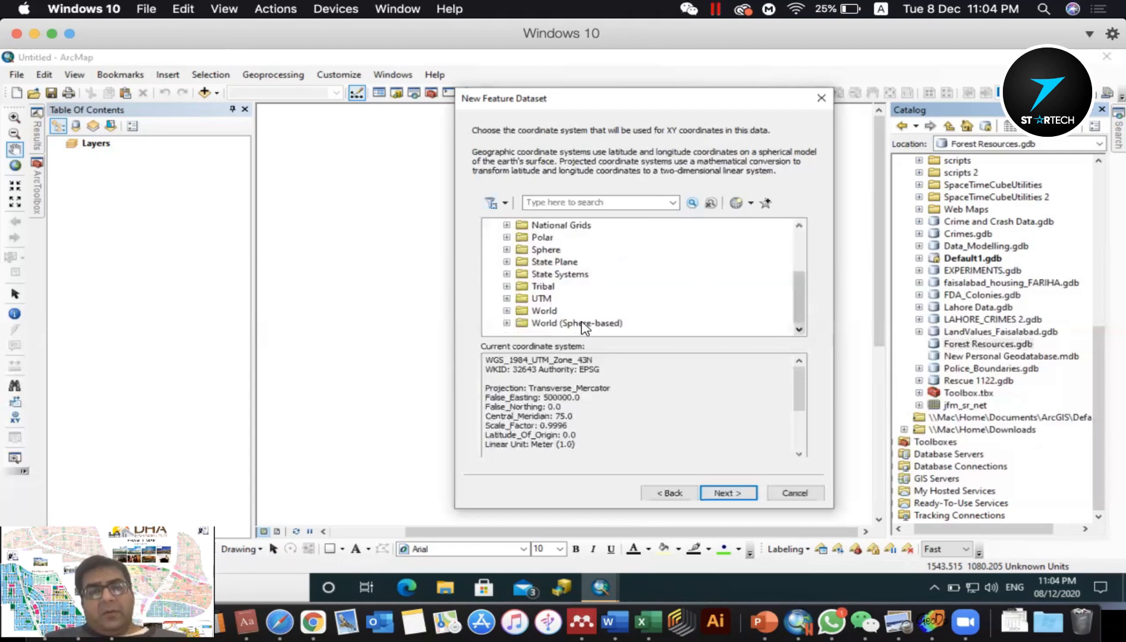
{"action": "left_click", "coordinate": [507, 298]}
{"action": "left_click_drag", "start_coordinate": [796, 277], "coordinate": [798, 310]}
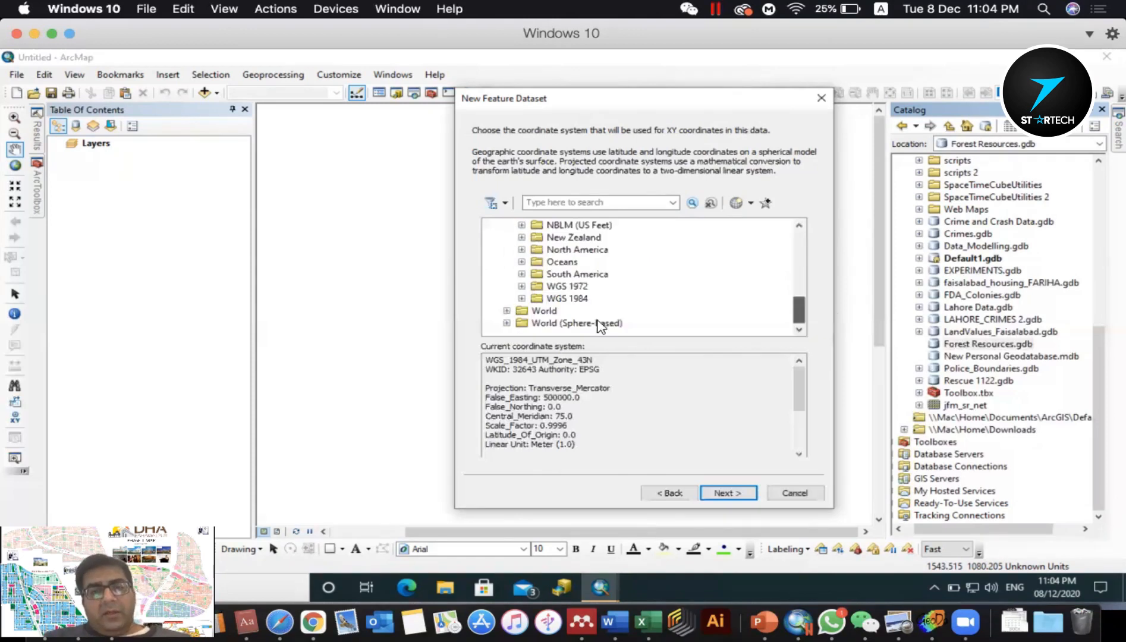
{"action": "double_click", "coordinate": [575, 300]}
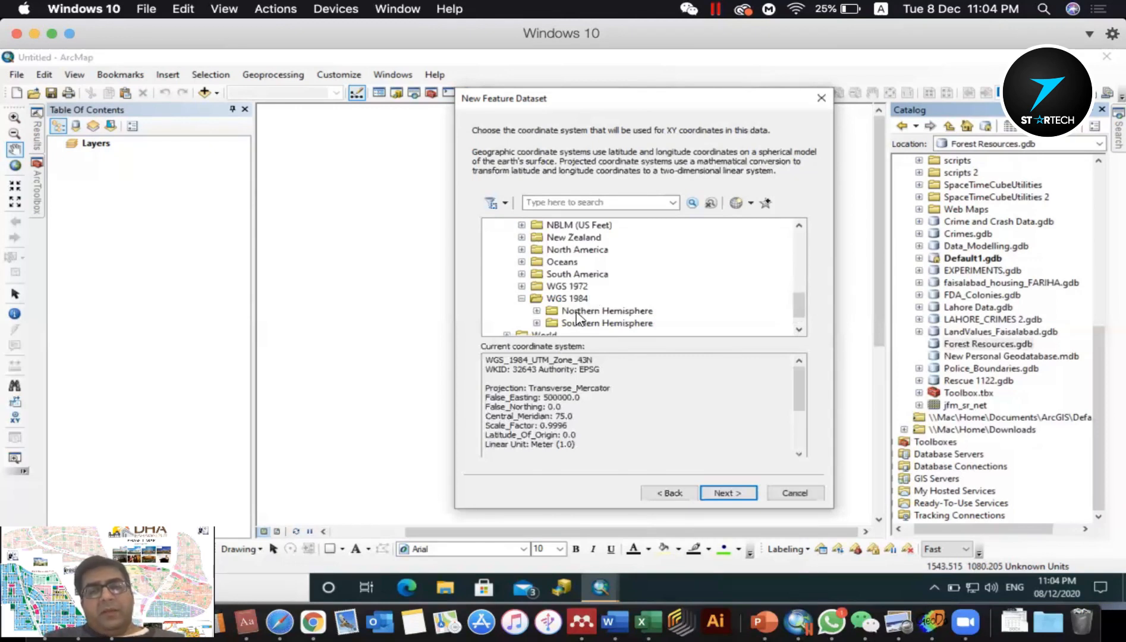
{"action": "double_click", "coordinate": [576, 311]}
{"action": "left_click_drag", "start_coordinate": [800, 272], "coordinate": [809, 312]}
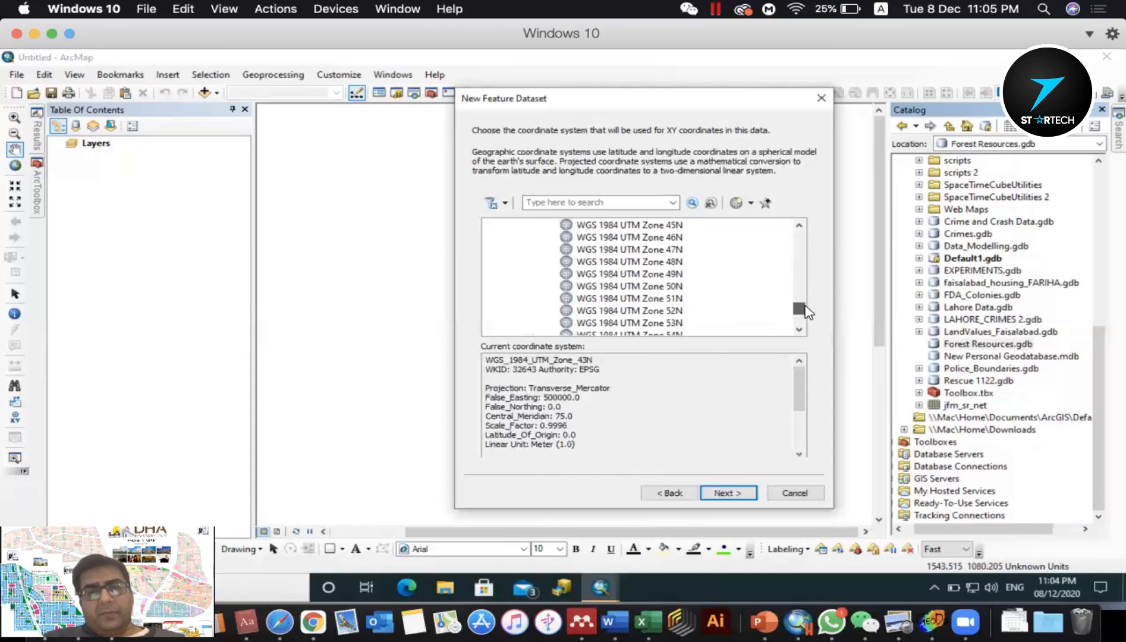
{"action": "left_click", "coordinate": [799, 224]}
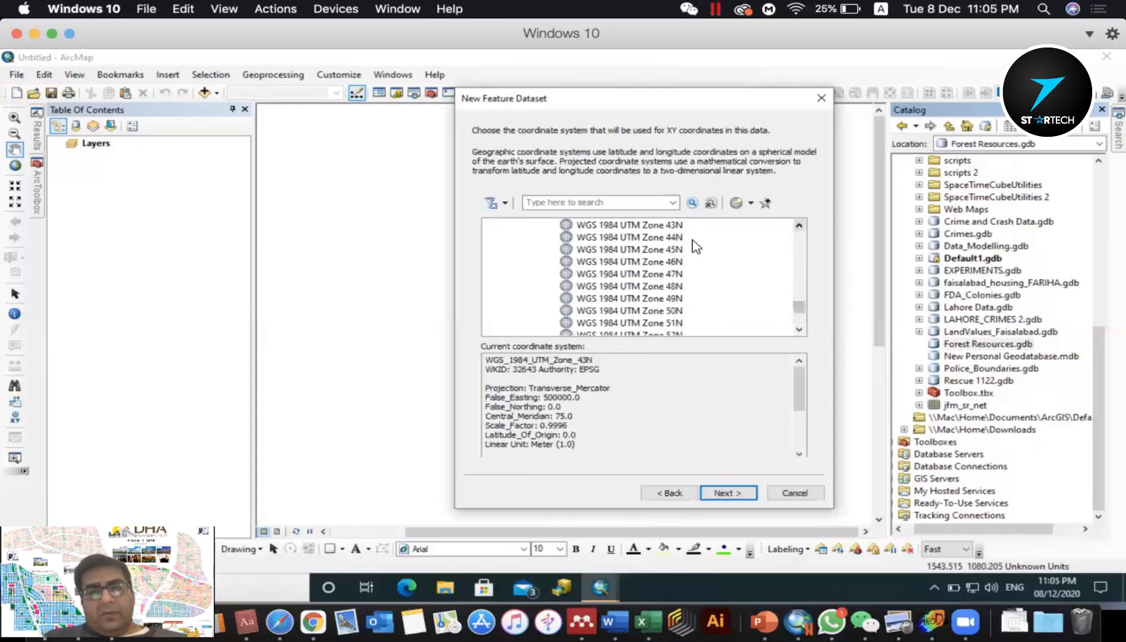
{"action": "left_click", "coordinate": [676, 226]}
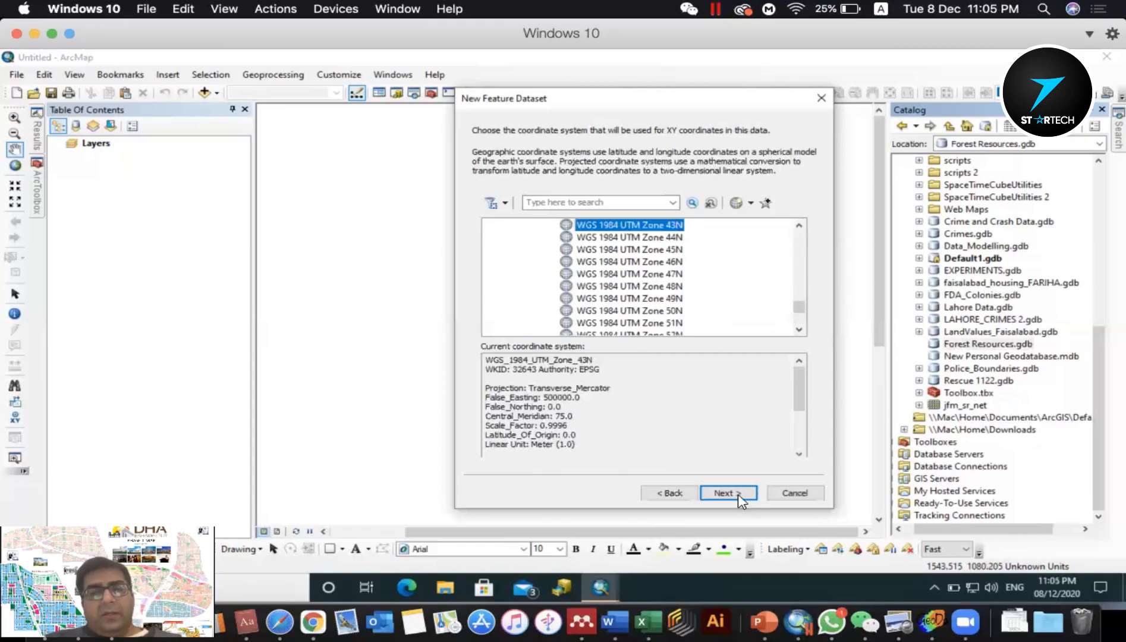
{"action": "left_click", "coordinate": [738, 495]}
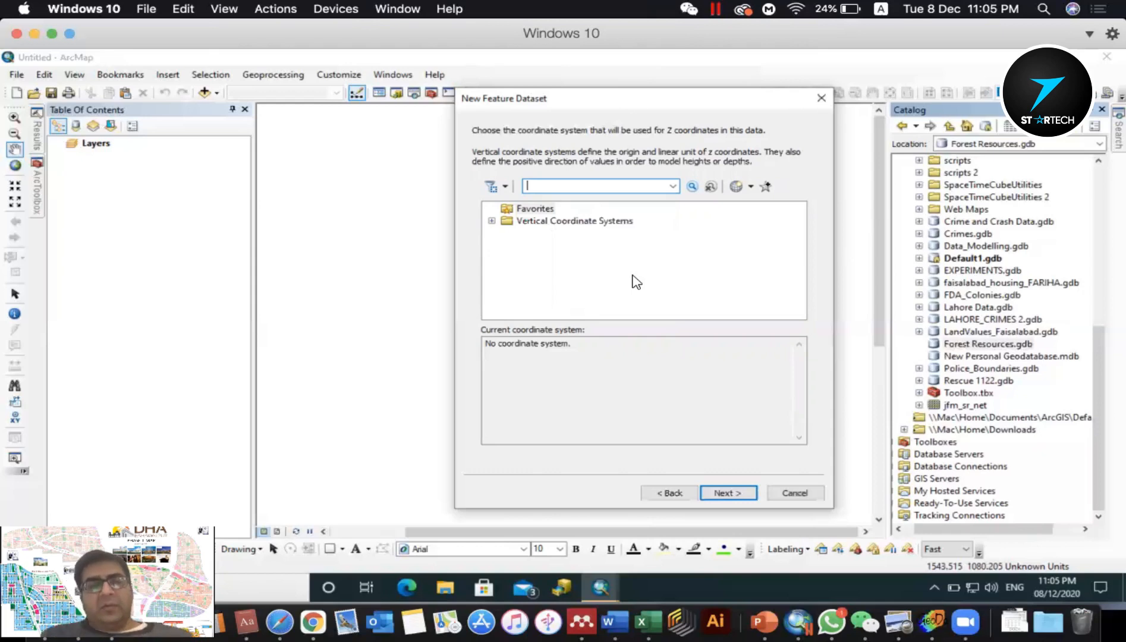
- Choose WGS 1984 from the World group as the dataset's vertical coordinate system
{"action": "left_click", "coordinate": [491, 221]}
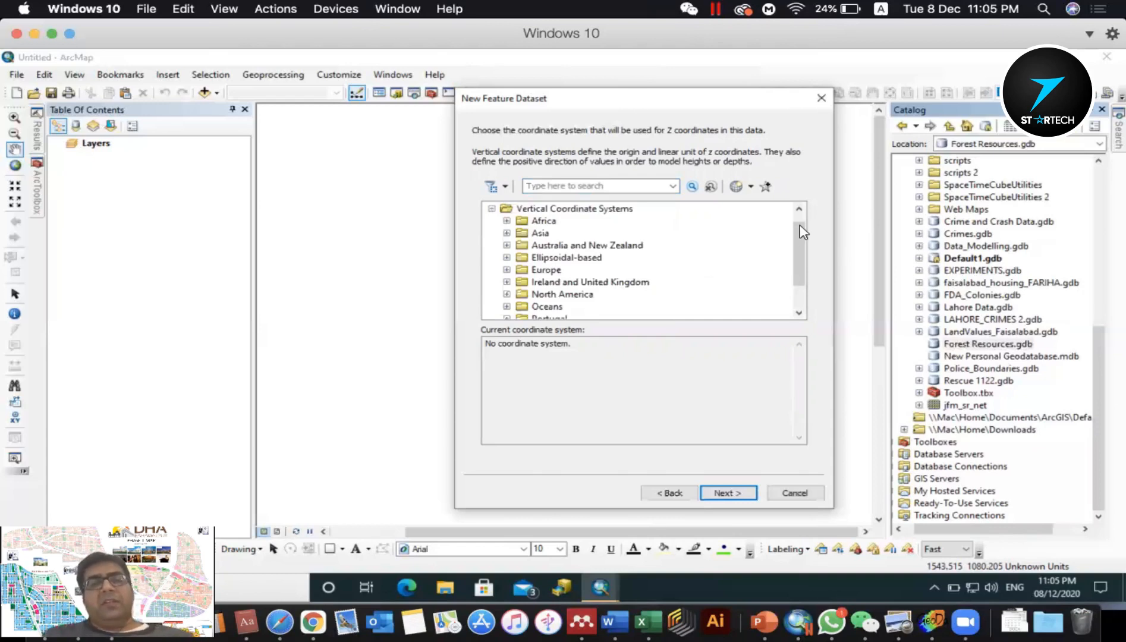
{"action": "scroll", "coordinate": [802, 236], "scroll_direction": "up", "scroll_amount": 1}
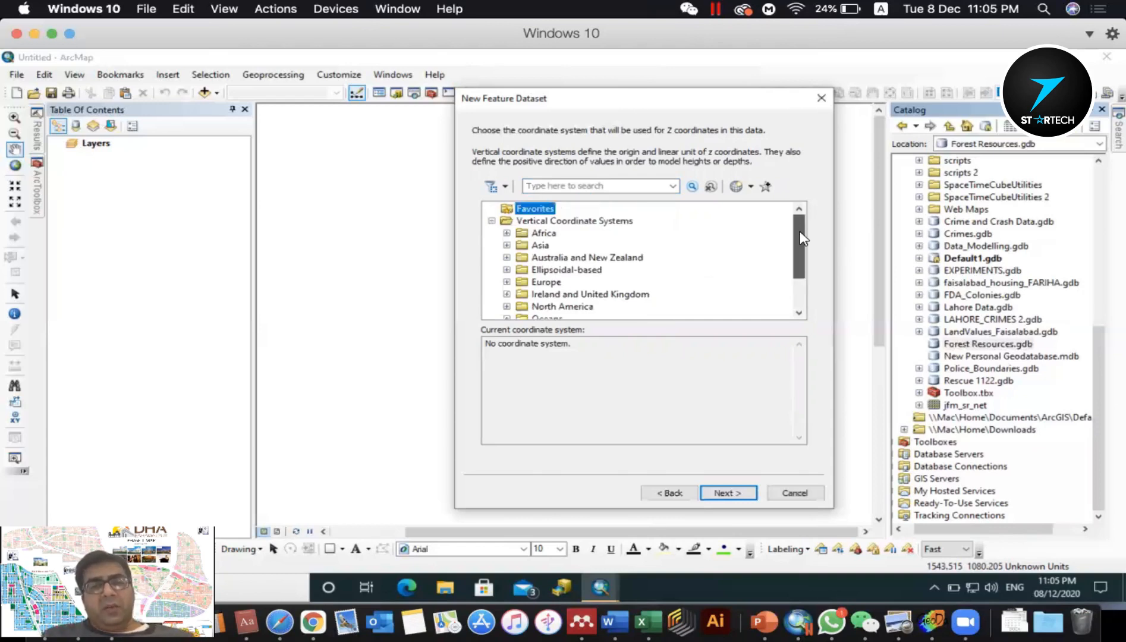
{"action": "left_click_drag", "start_coordinate": [795, 259], "coordinate": [793, 297]}
{"action": "left_click", "coordinate": [507, 306]}
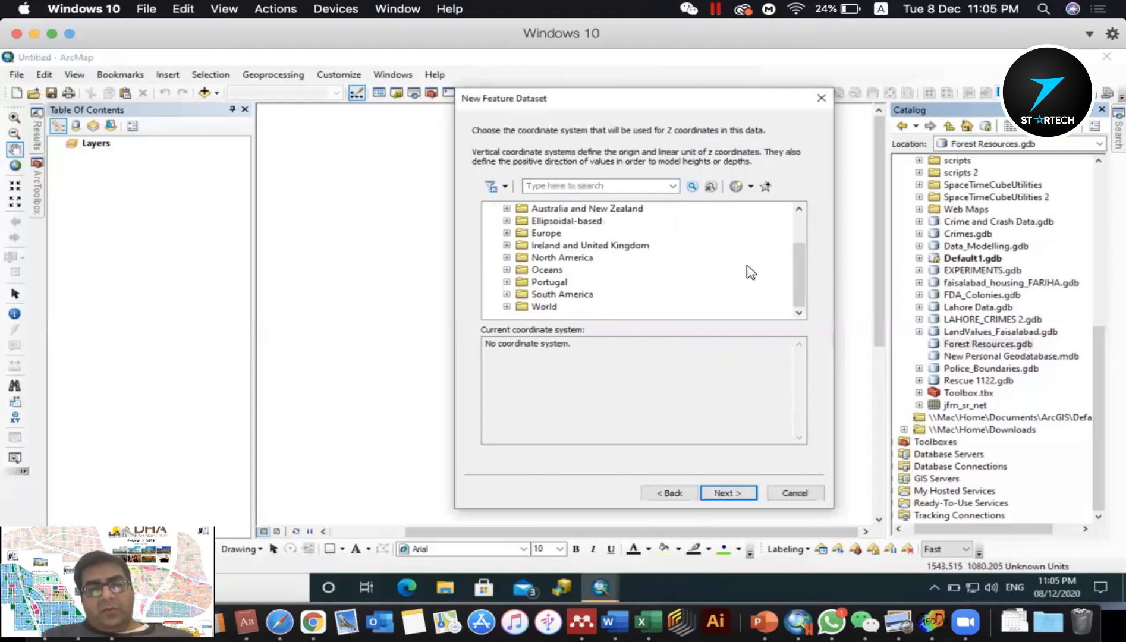
{"action": "left_click", "coordinate": [799, 259]}
{"action": "left_click", "coordinate": [801, 291]}
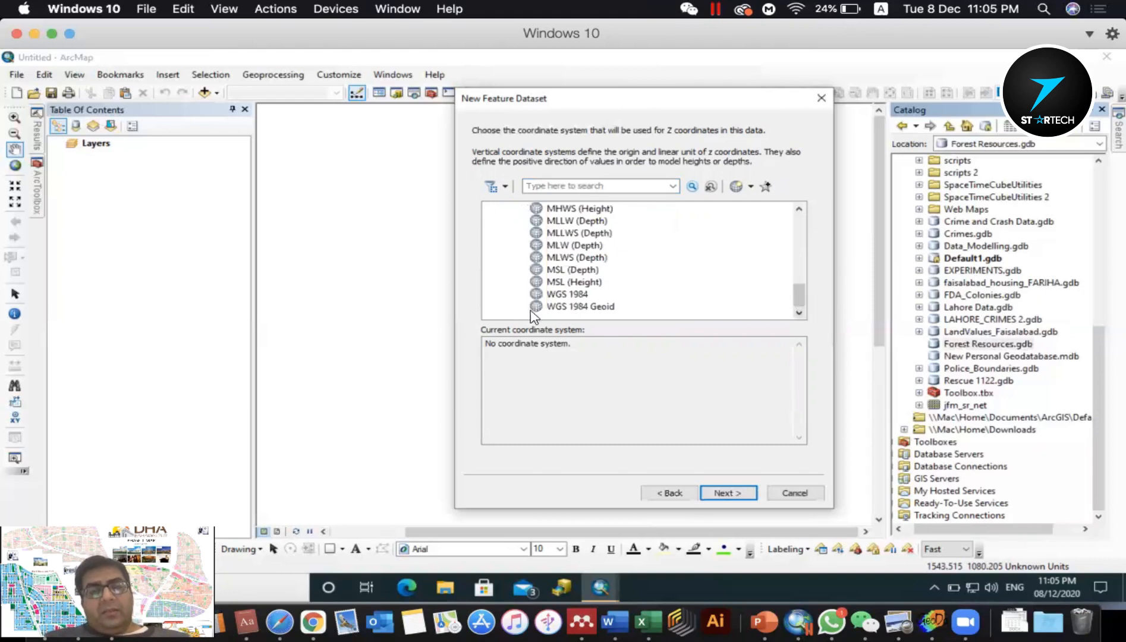
{"action": "left_click", "coordinate": [566, 294]}
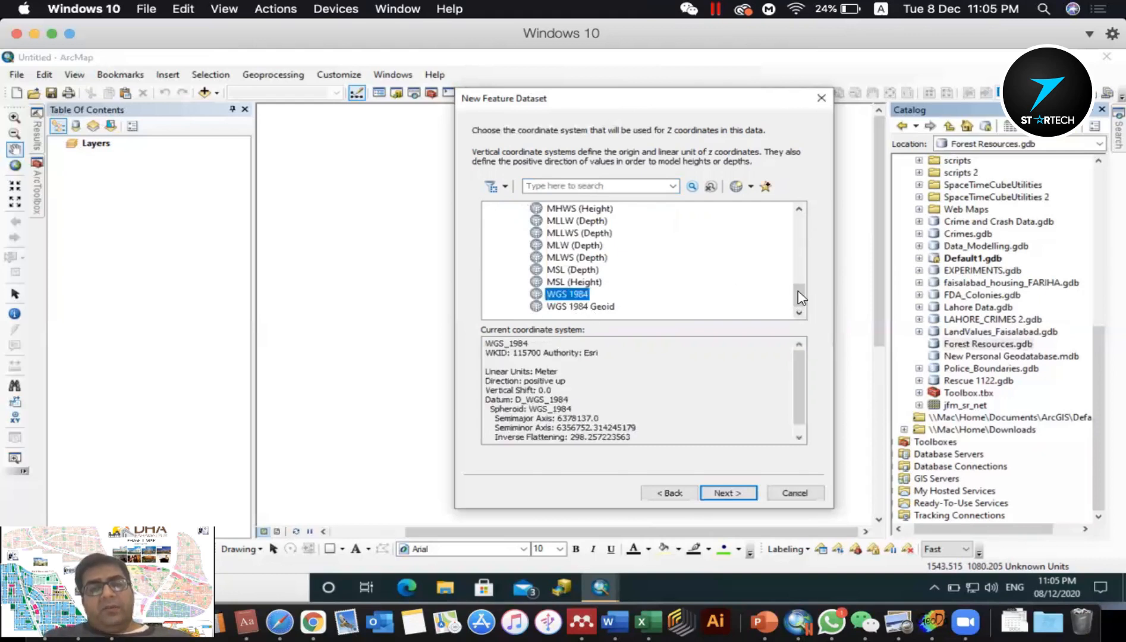
- Look through the other vertical coordinate system groups, including the entries under Asia, for alternatives to WGS 1984
{"action": "left_click", "coordinate": [801, 232]}
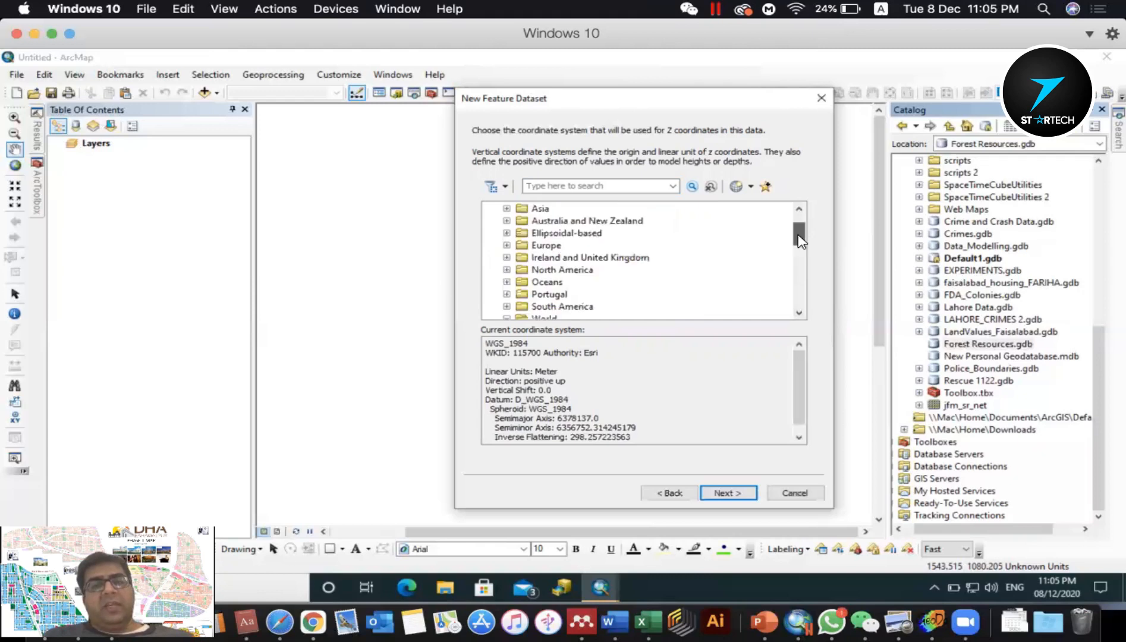
{"action": "scroll", "coordinate": [798, 236], "scroll_direction": "down", "scroll_amount": 1}
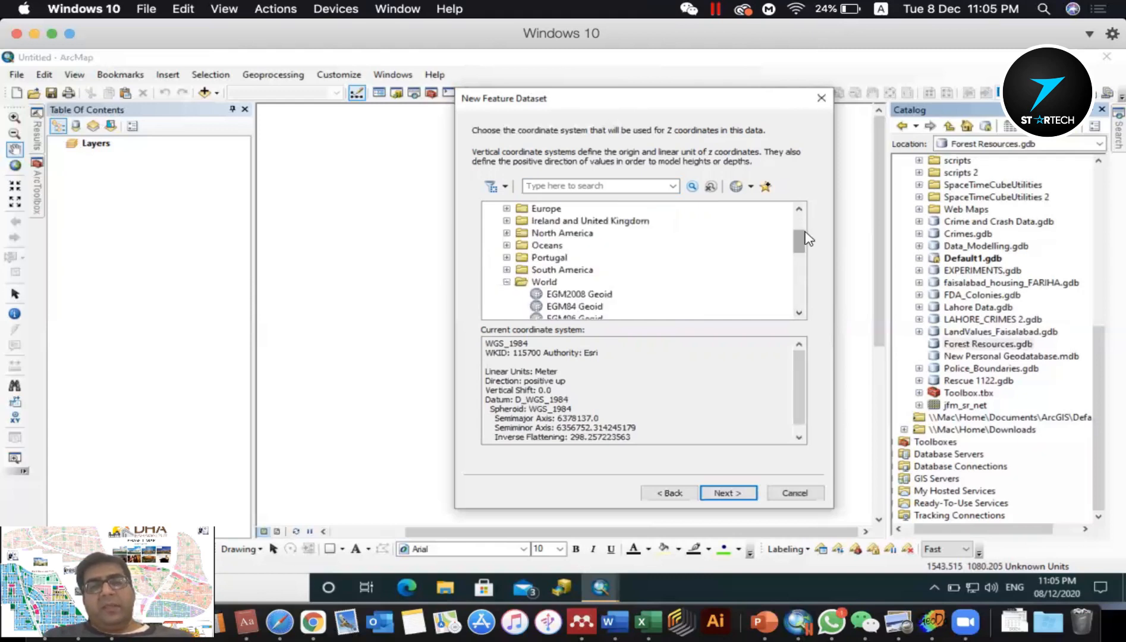
{"action": "left_click_drag", "start_coordinate": [801, 251], "coordinate": [800, 306]}
{"action": "left_click", "coordinate": [566, 294]}
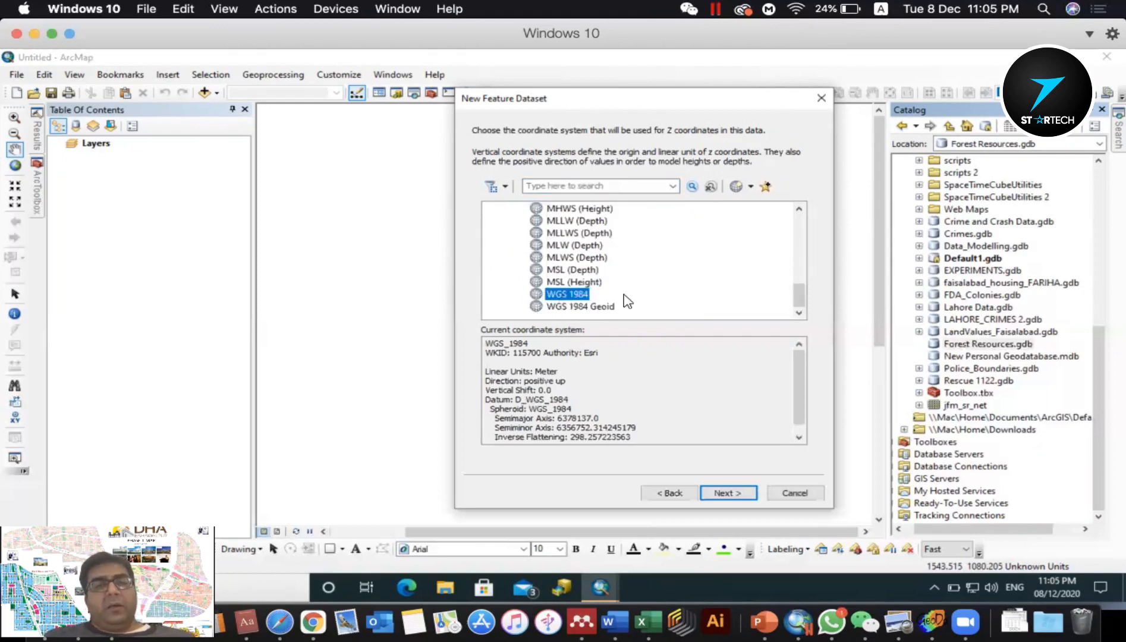
{"action": "left_click_drag", "start_coordinate": [799, 286], "coordinate": [795, 252]}
{"action": "left_click", "coordinate": [506, 221]}
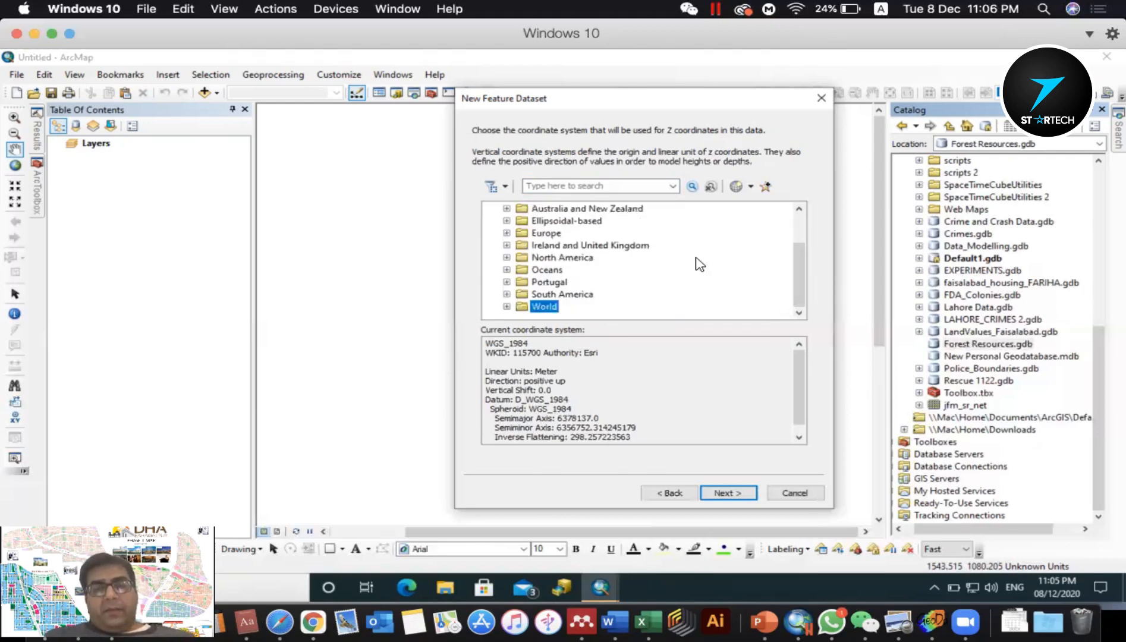
{"action": "scroll", "coordinate": [794, 253], "scroll_direction": "up", "scroll_amount": 1}
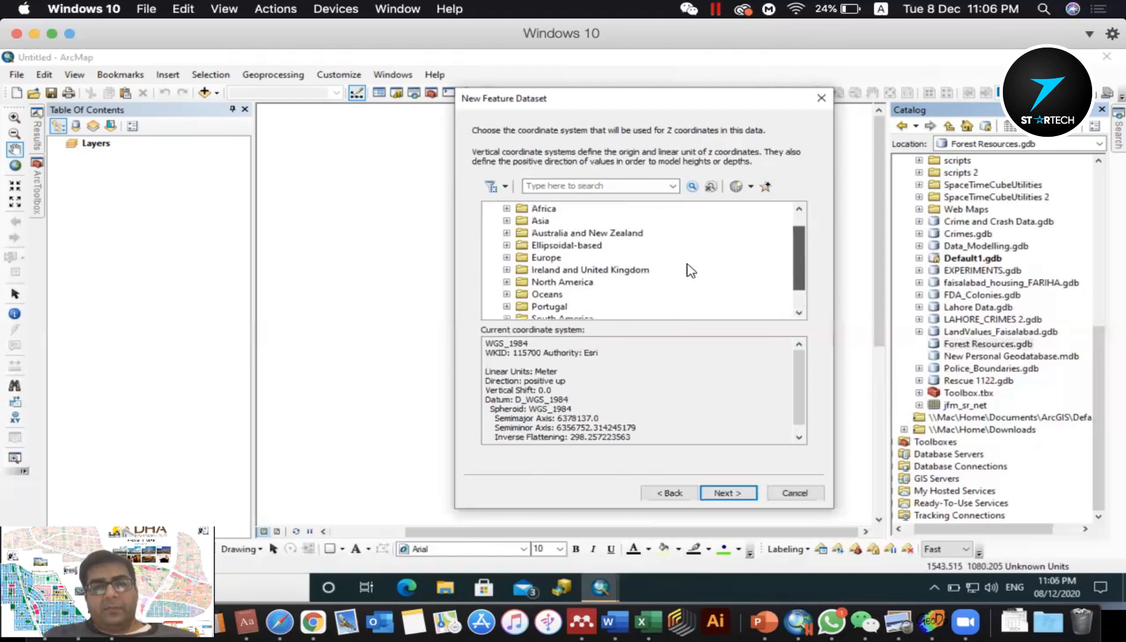
{"action": "scroll", "coordinate": [506, 245], "scroll_direction": "up", "scroll_amount": 1}
{"action": "left_click", "coordinate": [507, 245]}
{"action": "mouse_move", "coordinate": [800, 237]}
{"action": "left_mouse_down"}
{"action": "mouse_move", "coordinate": [807, 289]}
{"action": "mouse_move", "coordinate": [794, 226]}
{"action": "left_mouse_up"}
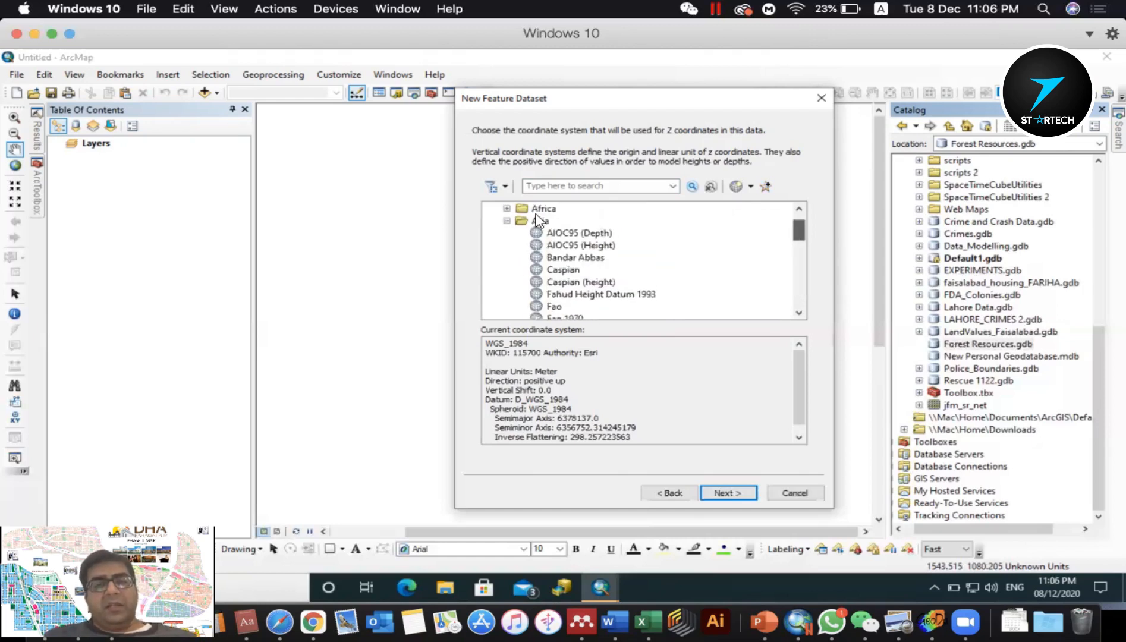
{"action": "left_click", "coordinate": [506, 221]}
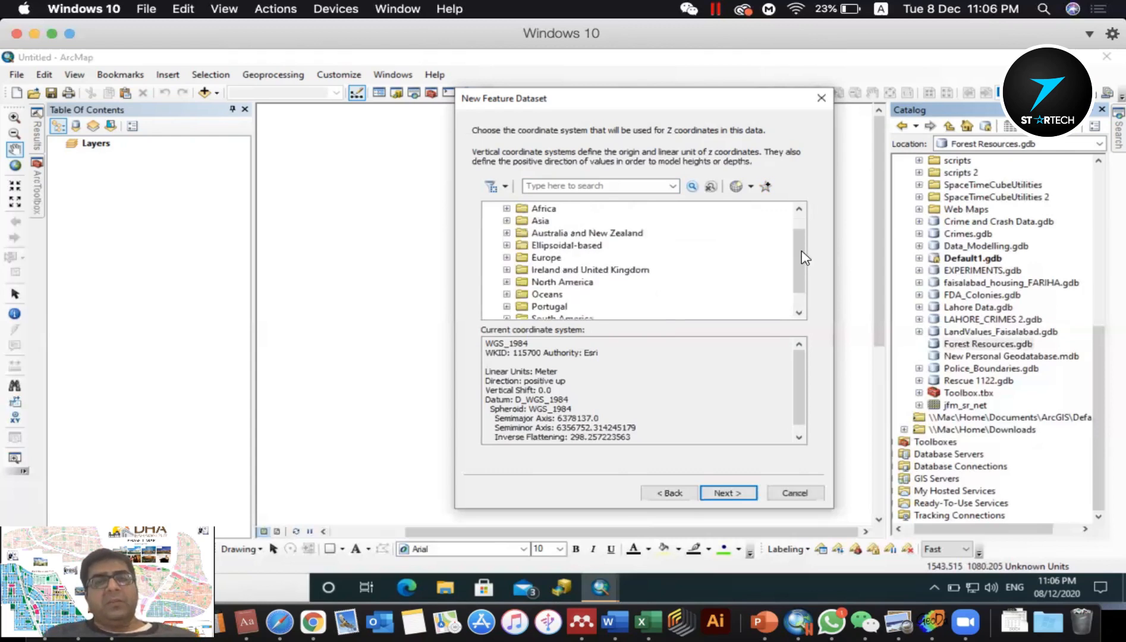
{"action": "left_click_drag", "start_coordinate": [802, 254], "coordinate": [797, 217]}
{"action": "scroll", "coordinate": [797, 299], "scroll_direction": "down", "scroll_amount": 1}
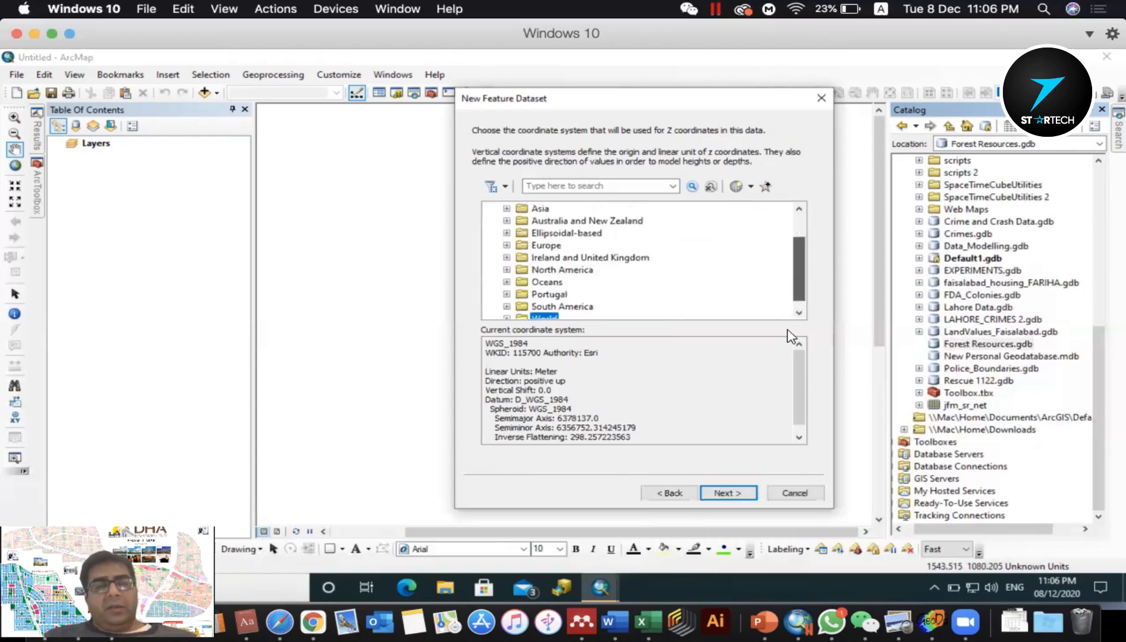
- Reselect WGS 1984 in the World group for the Z coordinates and continue to the tolerance settings
{"action": "left_click", "coordinate": [507, 306]}
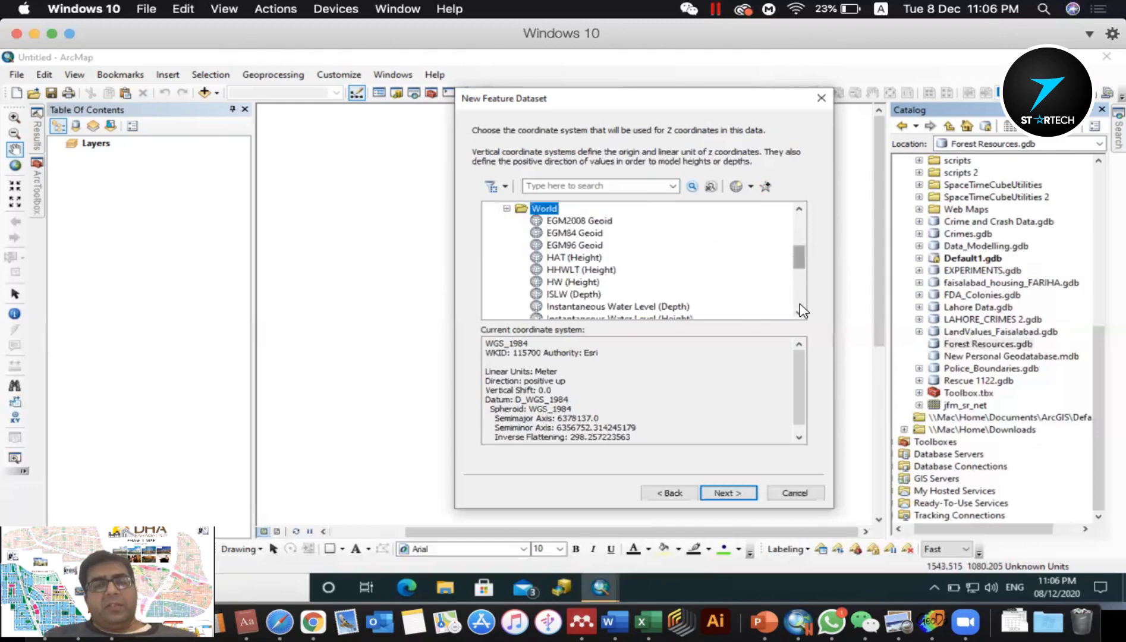
{"action": "scroll", "coordinate": [802, 311], "scroll_direction": "down", "scroll_amount": 4}
{"action": "scroll", "coordinate": [576, 297], "scroll_direction": "down", "scroll_amount": 2}
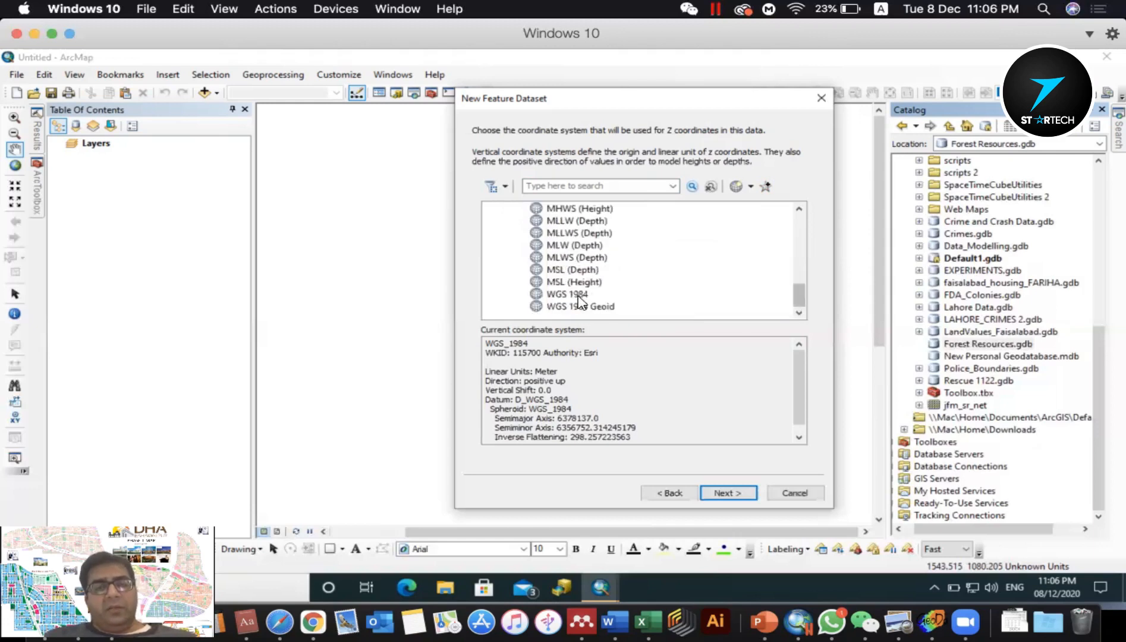
{"action": "left_click", "coordinate": [568, 293]}
{"action": "left_click", "coordinate": [744, 494]}
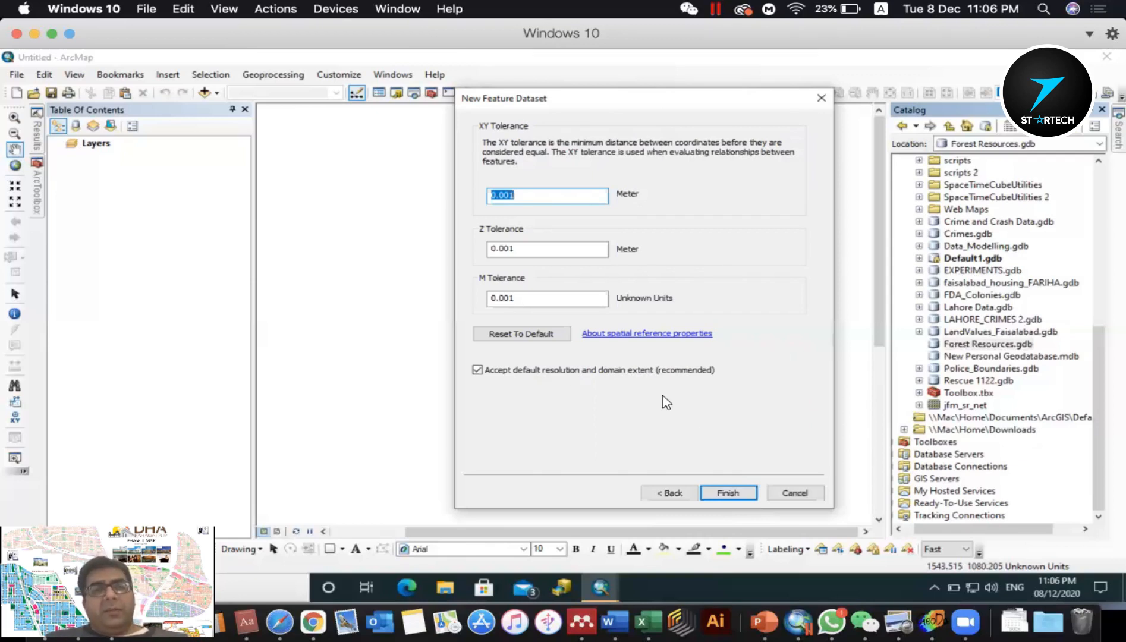
- Finish the new feature dataset with the default tolerances and select Boundry_Files inside Forest Resources.gdb
{"action": "left_click", "coordinate": [738, 493]}
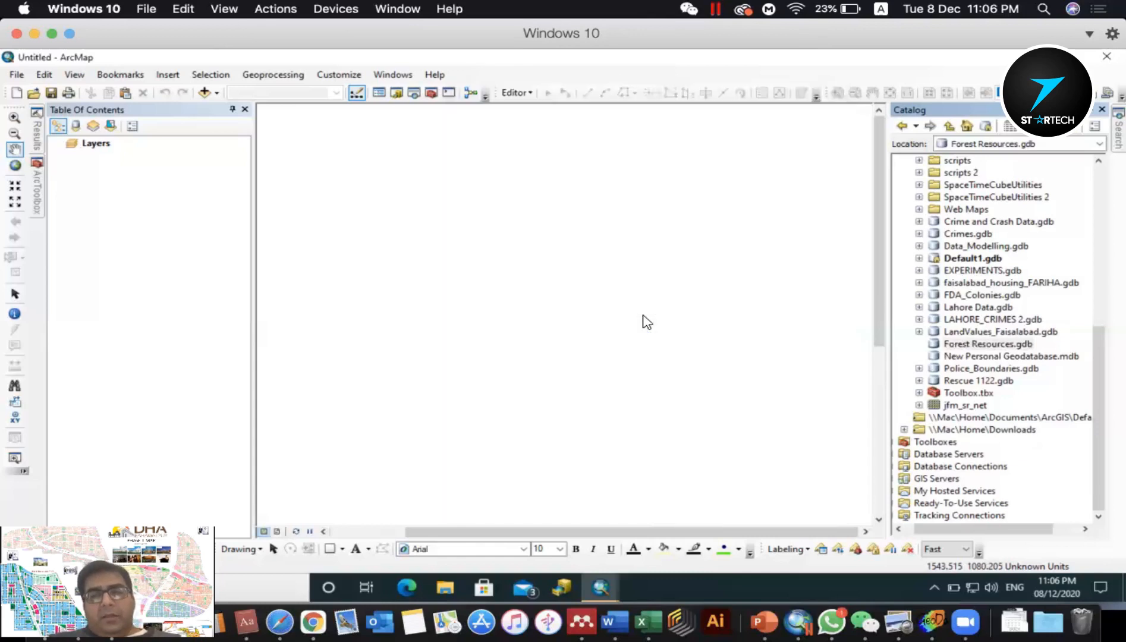
{"action": "left_click", "coordinate": [965, 343]}
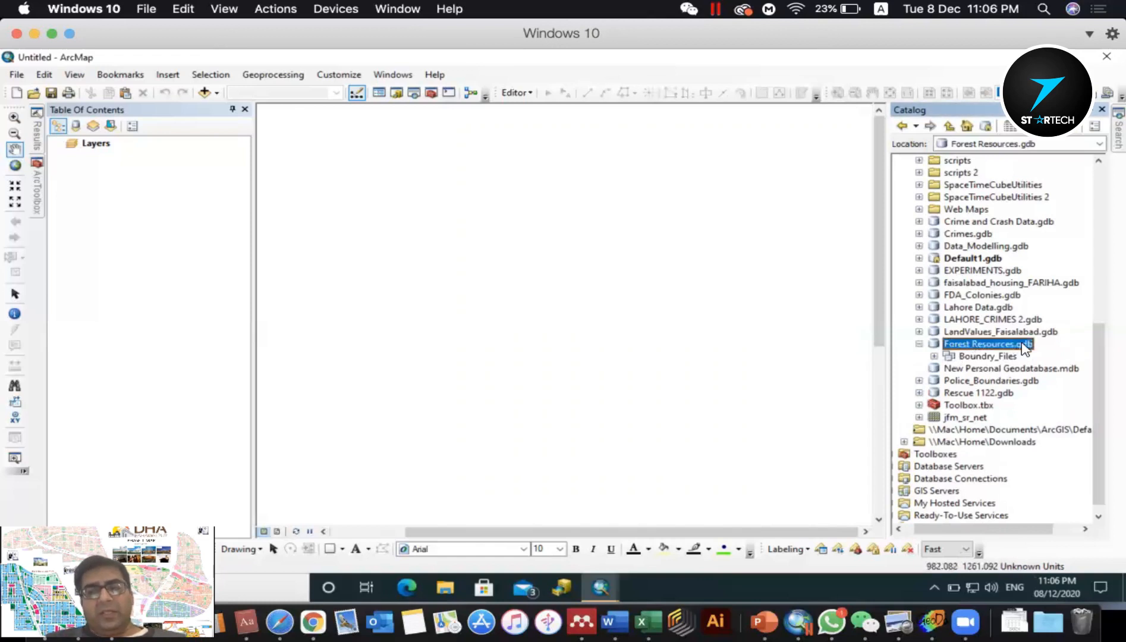
{"action": "left_click", "coordinate": [1010, 356]}
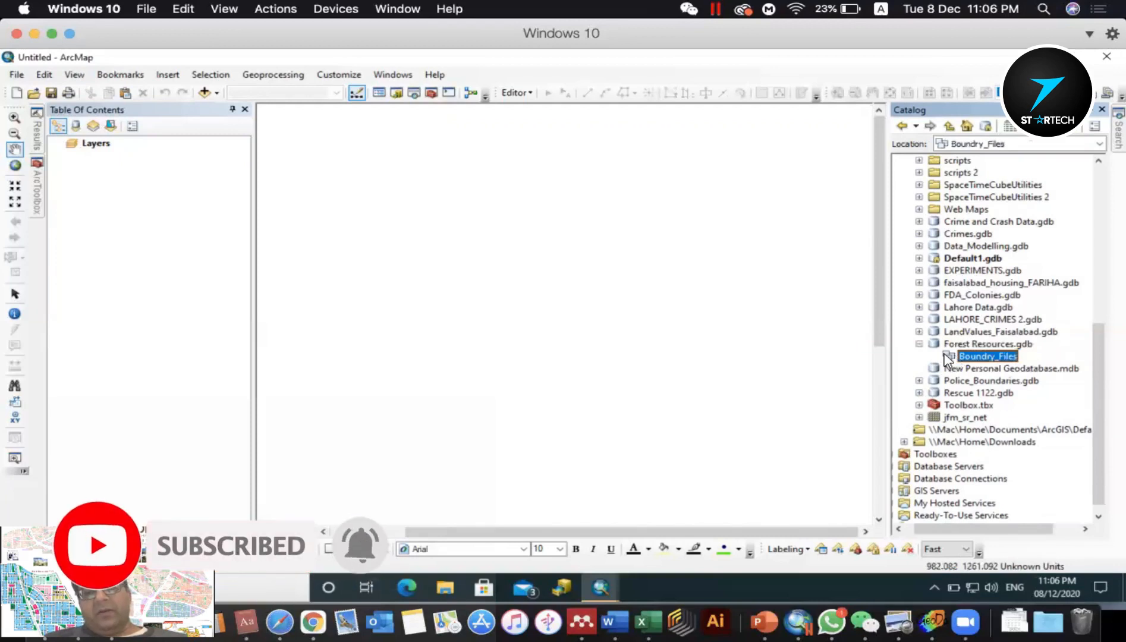
- Start a new feature class in the Boundry_Files dataset and name it Districts
{"action": "right_click", "coordinate": [987, 357]}
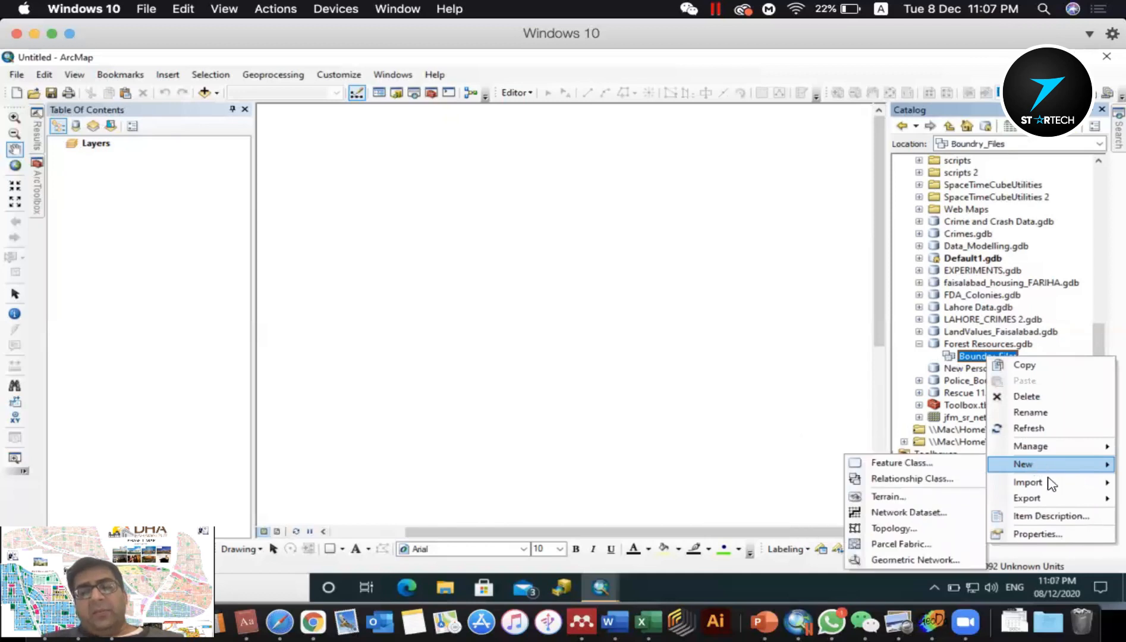
{"action": "mouse_move", "coordinate": [1049, 484]}
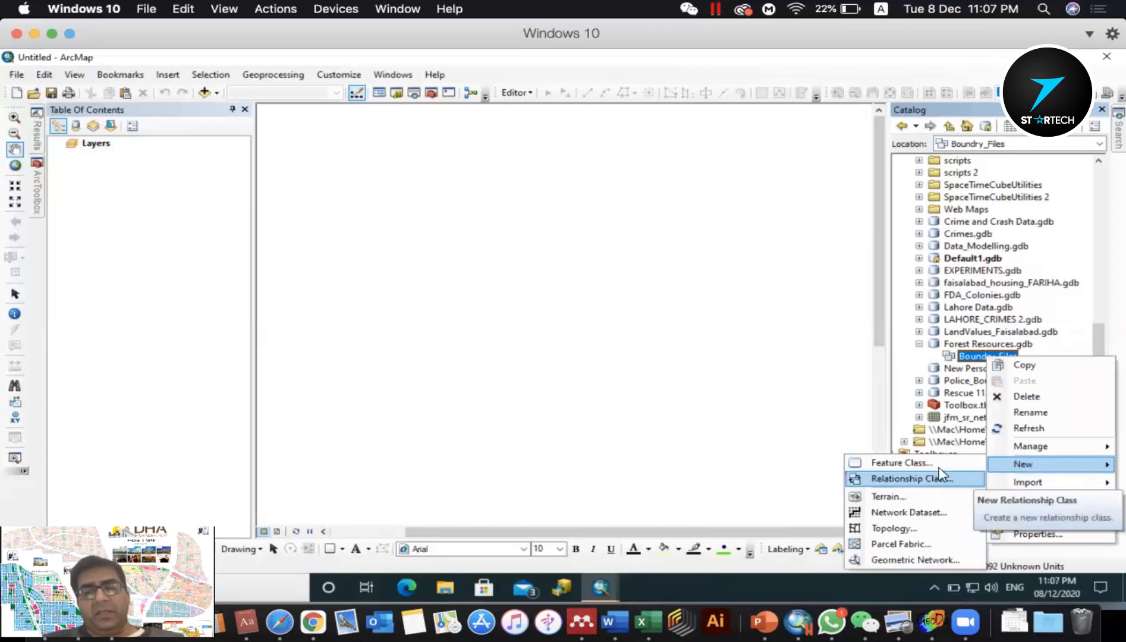
{"action": "left_click", "coordinate": [927, 462]}
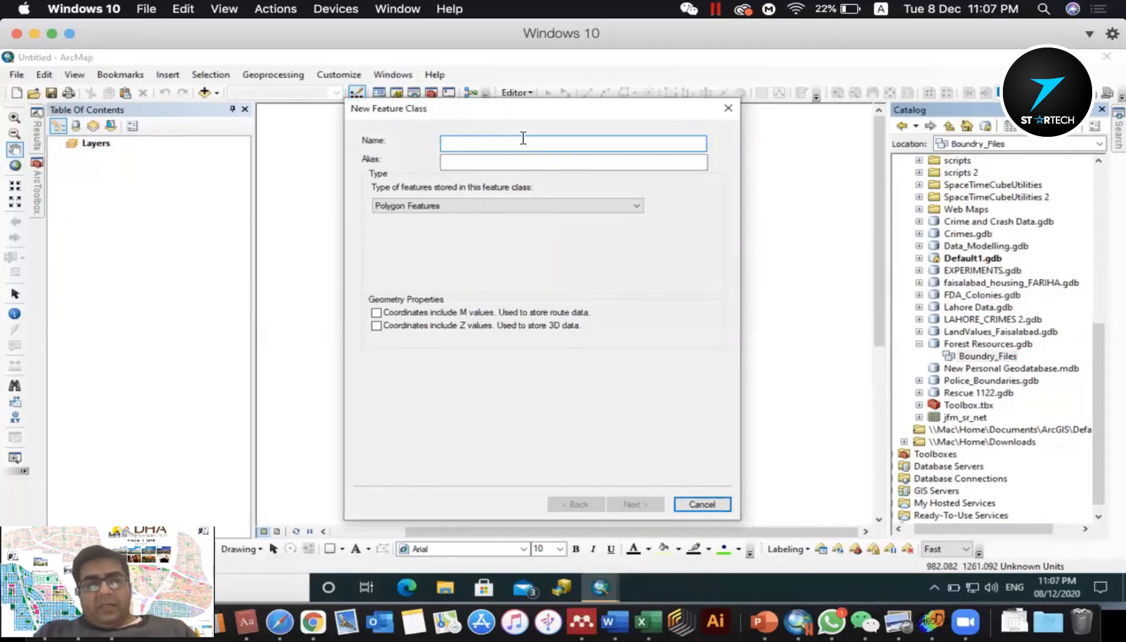
{"action": "type", "text": "Boun"}
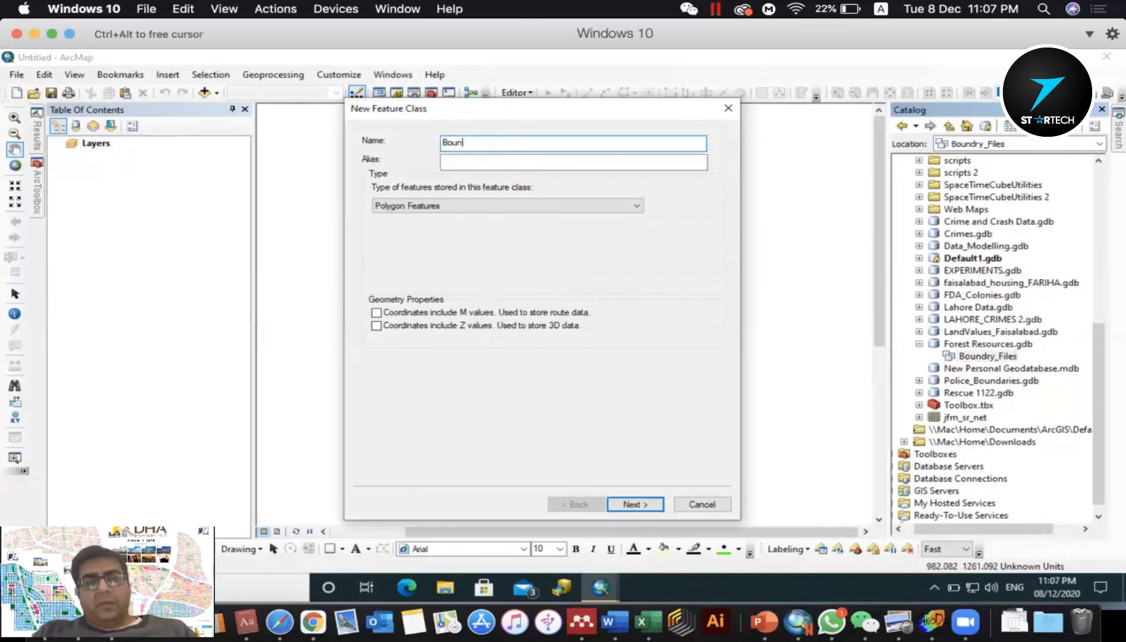
{"action": "key", "text": "BackSpace"}
{"action": "key", "text": "BackSpace"}
{"action": "key", "text": "BackSpace"}
{"action": "key", "text": "BackSpace"}
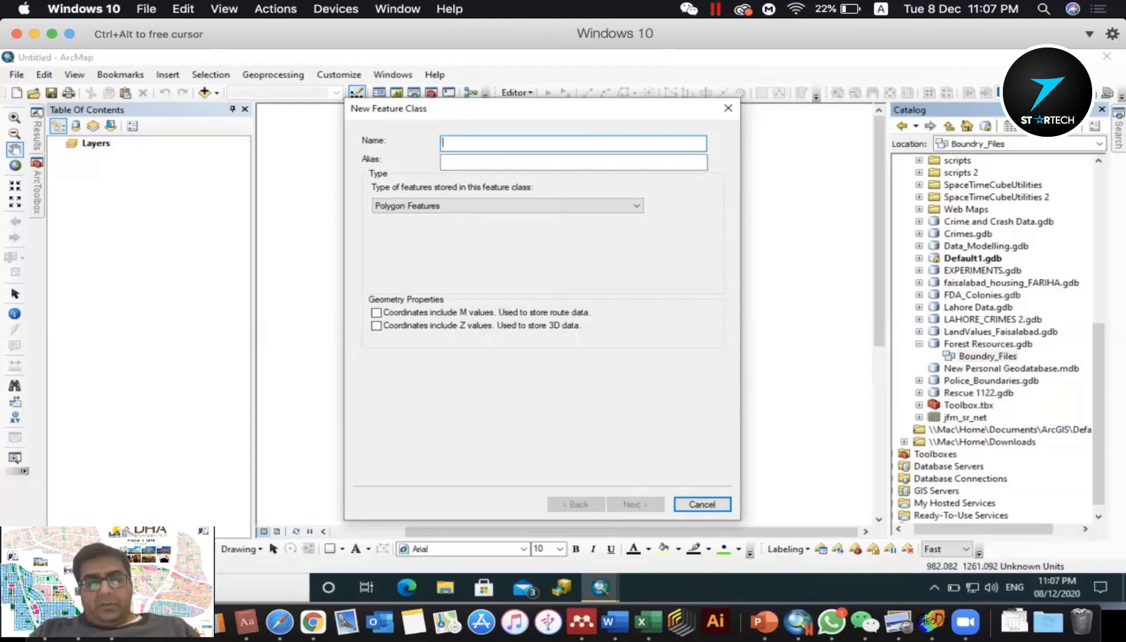
{"action": "type", "text": "B"}
{"action": "key", "text": "BackSpace"}
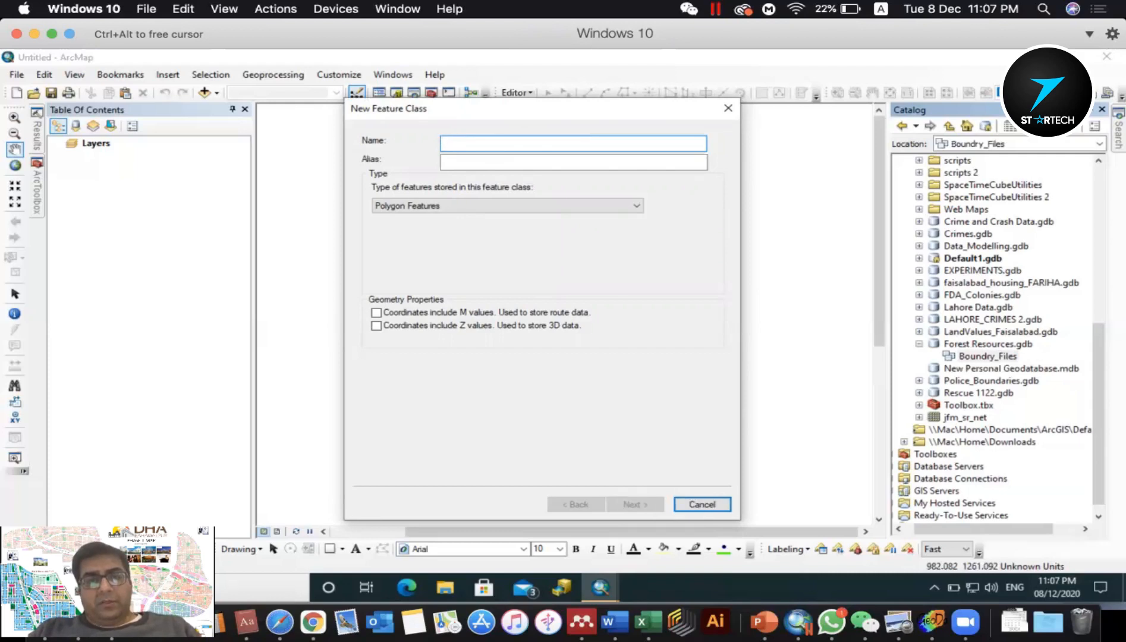
{"action": "type", "text": "Districts"}
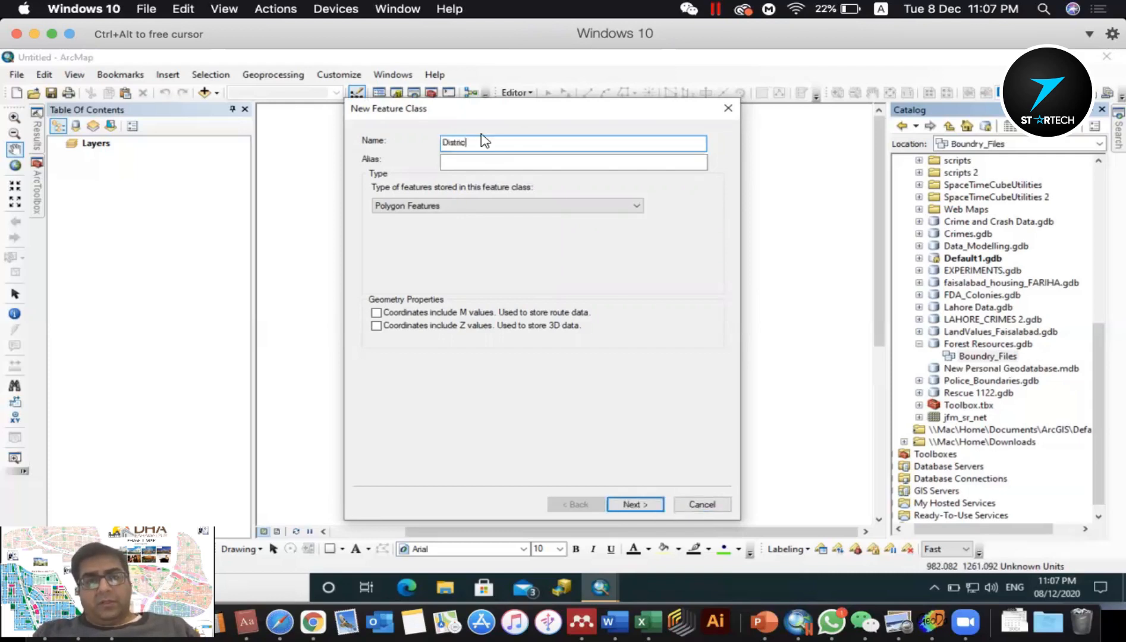
- Choose Polygon Features with Z values for the Districts feature class and accept the default storage configuration
{"action": "left_click", "coordinate": [471, 216]}
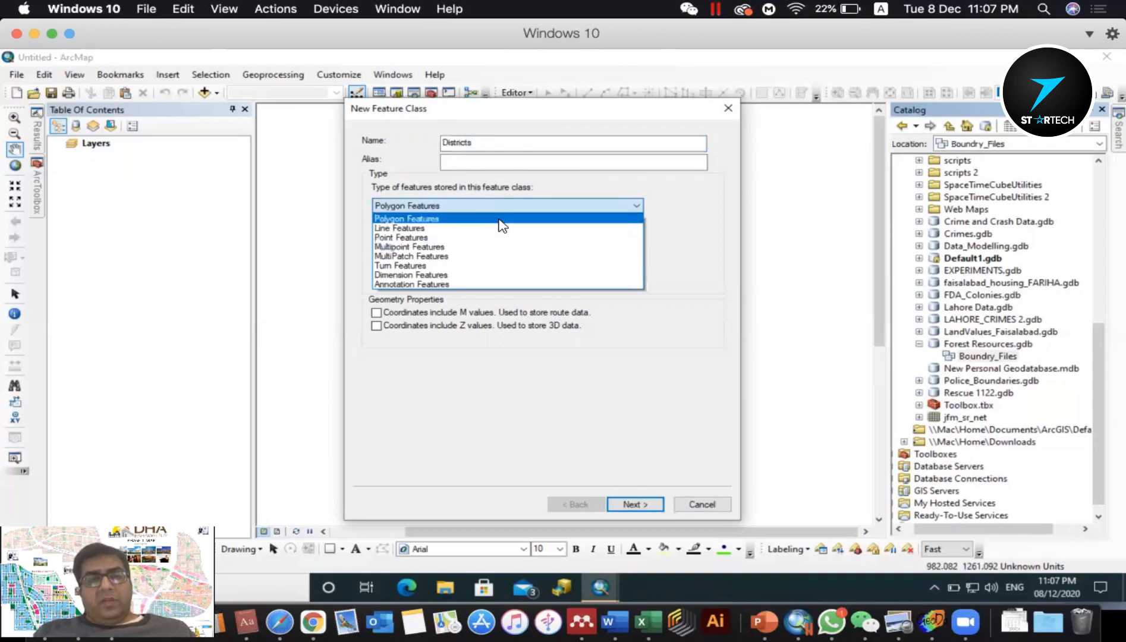
{"action": "left_click", "coordinate": [443, 219]}
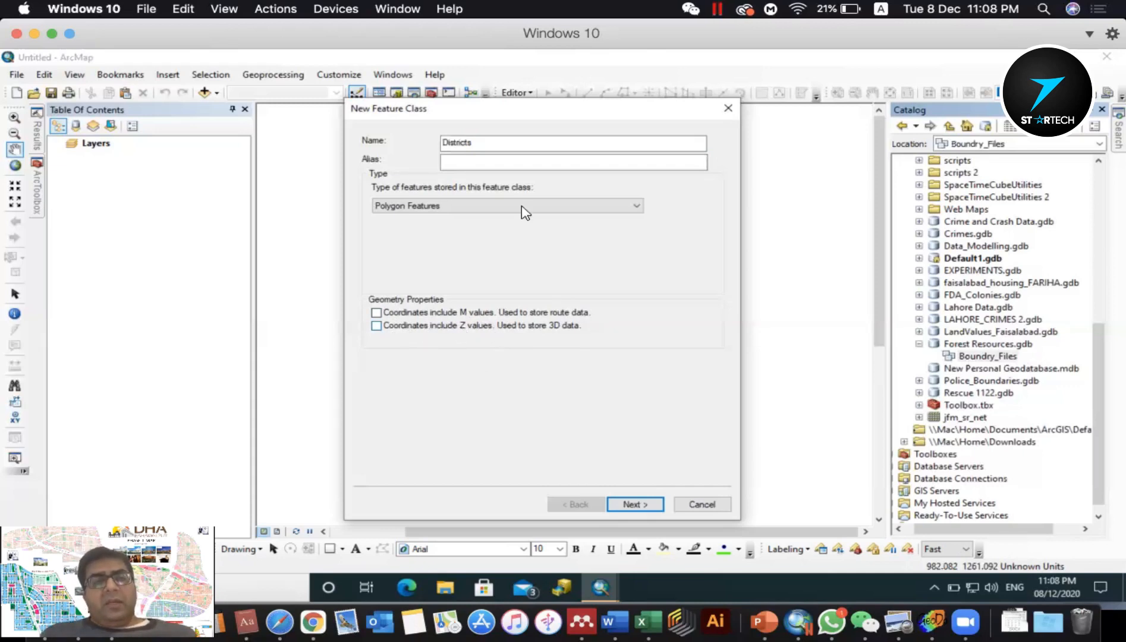
{"action": "left_click", "coordinate": [388, 331]}
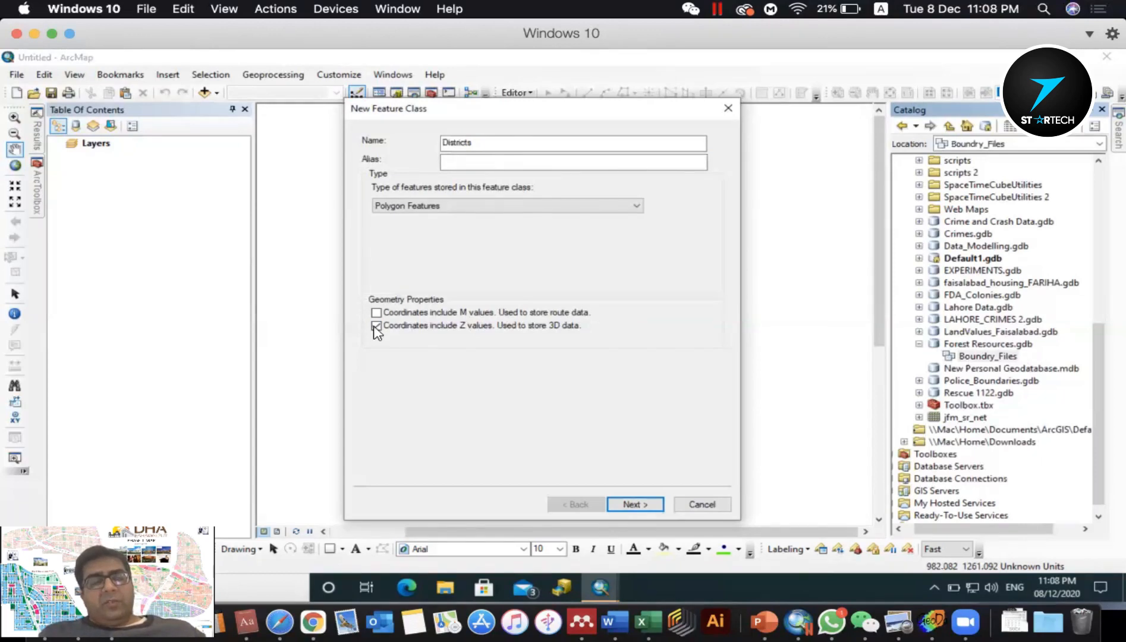
{"action": "left_click", "coordinate": [648, 513]}
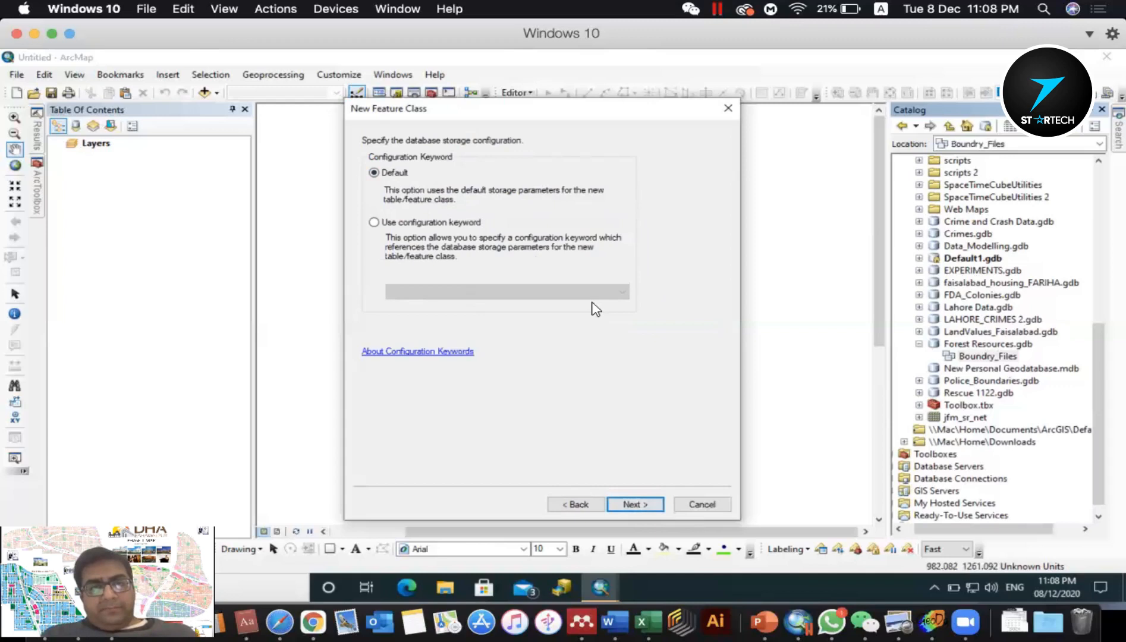
{"action": "left_click", "coordinate": [635, 505]}
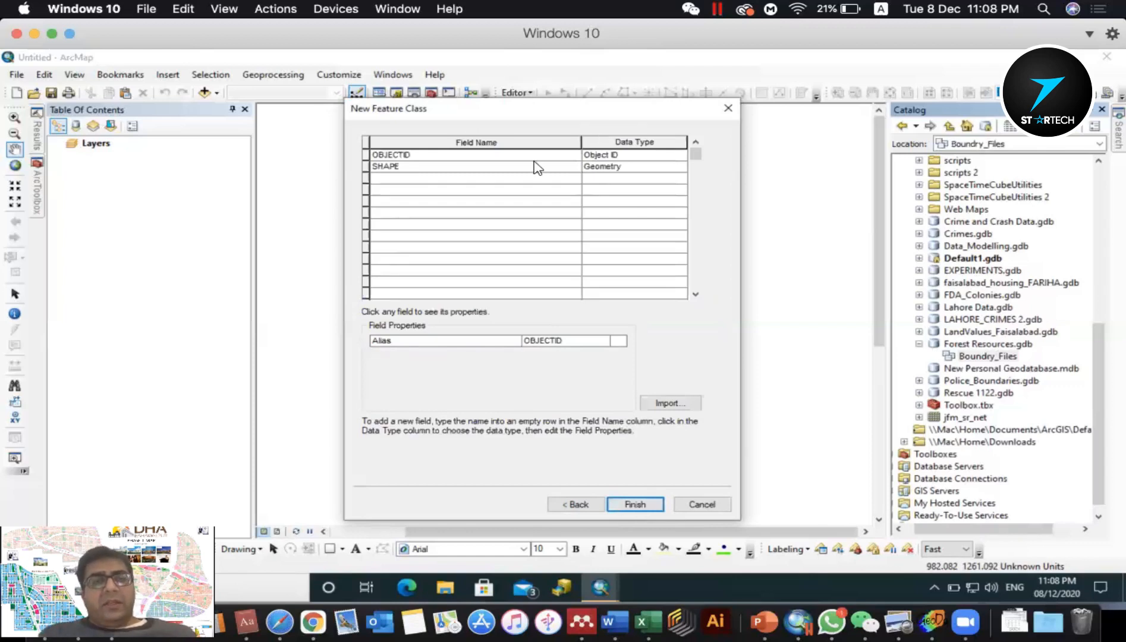
- Check the properties of the OBJECTID and SHAPE fields, and add a field called Name with the Text data type
{"action": "left_click", "coordinate": [463, 157]}
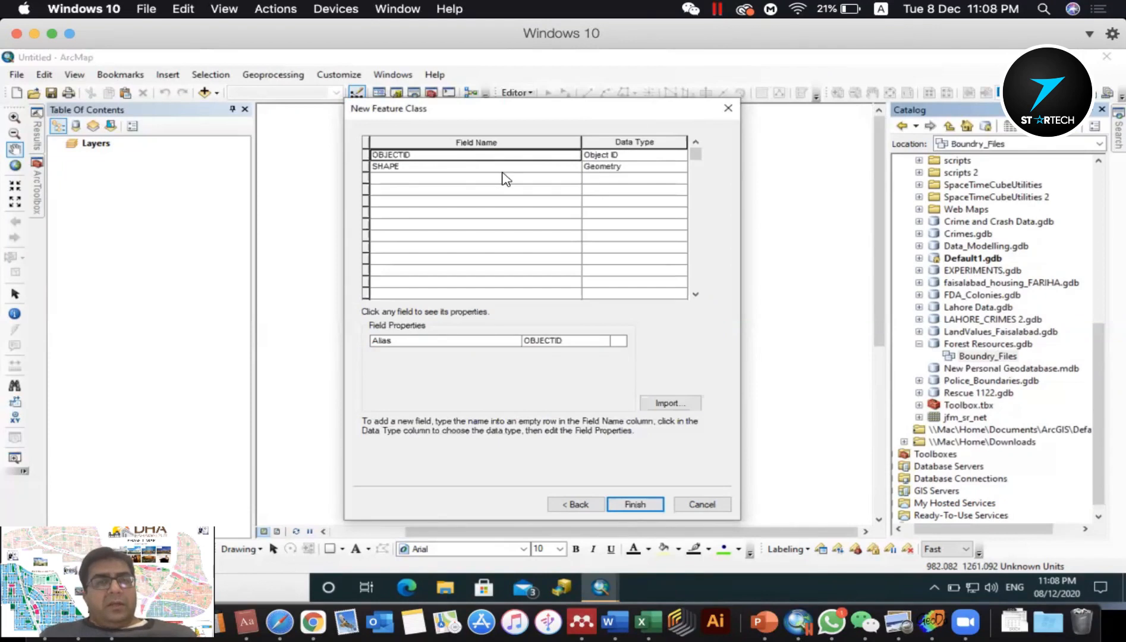
{"action": "left_click", "coordinate": [459, 167]}
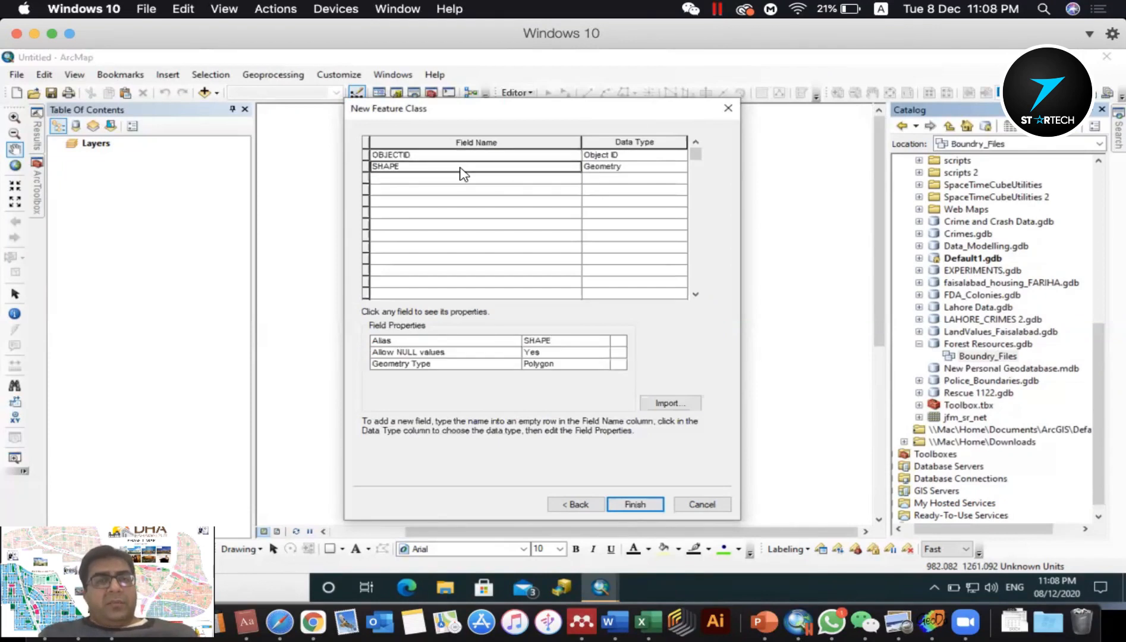
{"action": "left_click", "coordinate": [645, 156]}
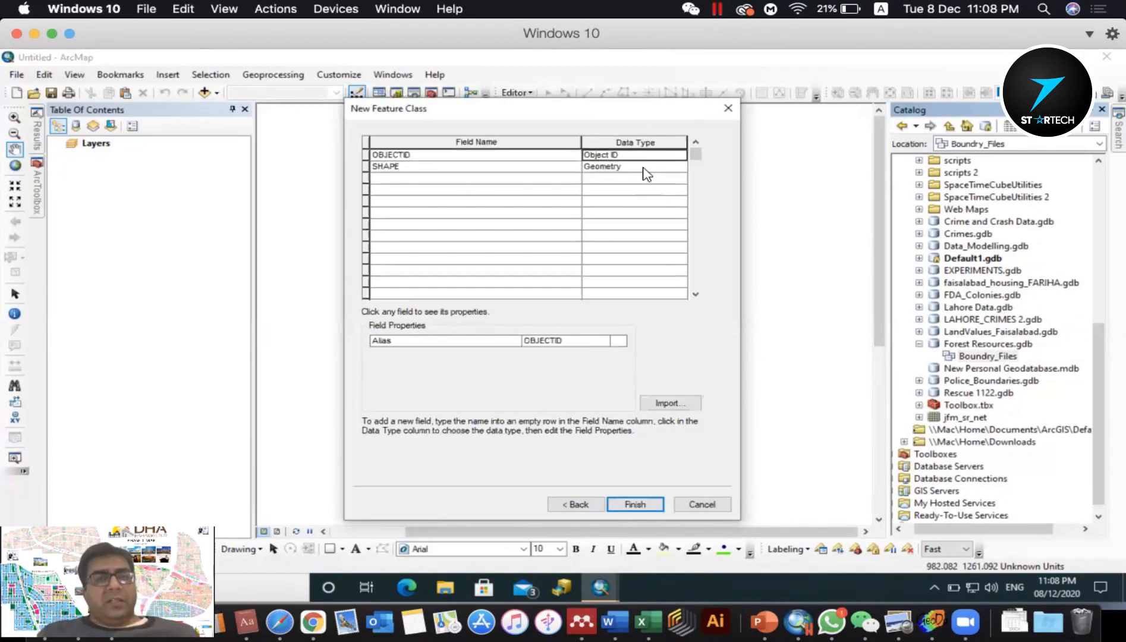
{"action": "left_click", "coordinate": [644, 167]}
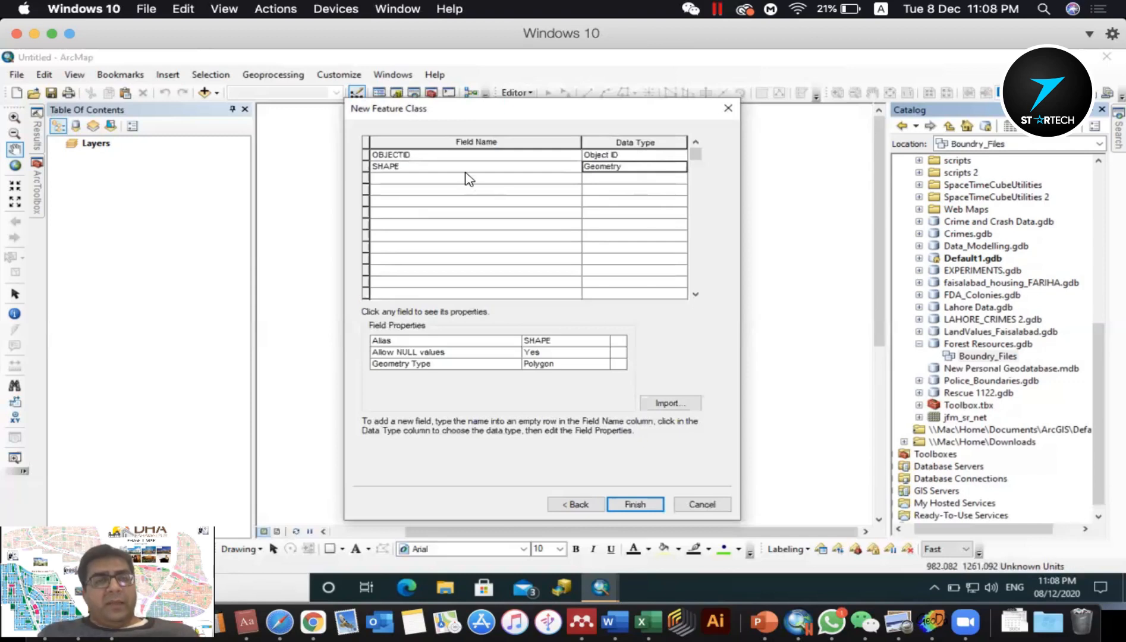
{"action": "left_click", "coordinate": [426, 178]}
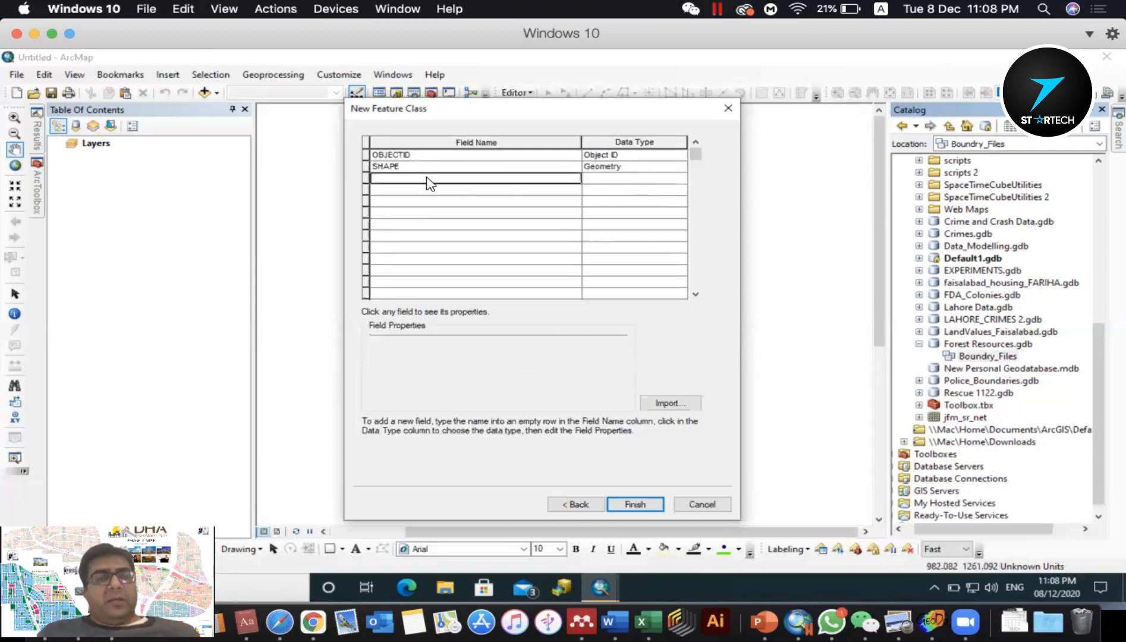
{"action": "type", "text": "j"}
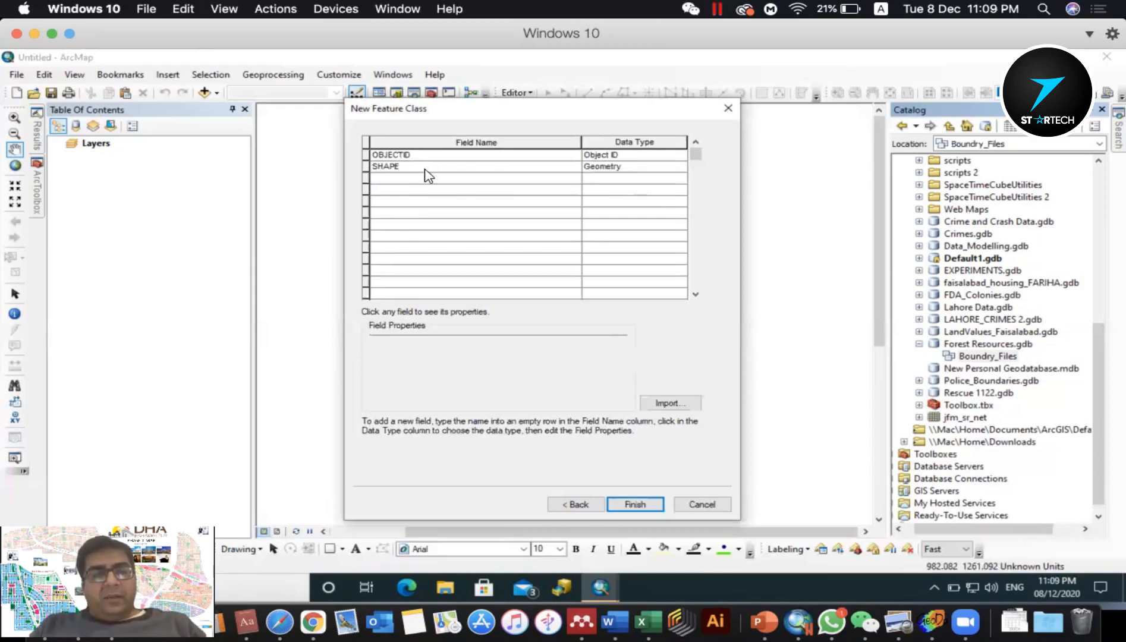
{"action": "type", "text": "Name"}
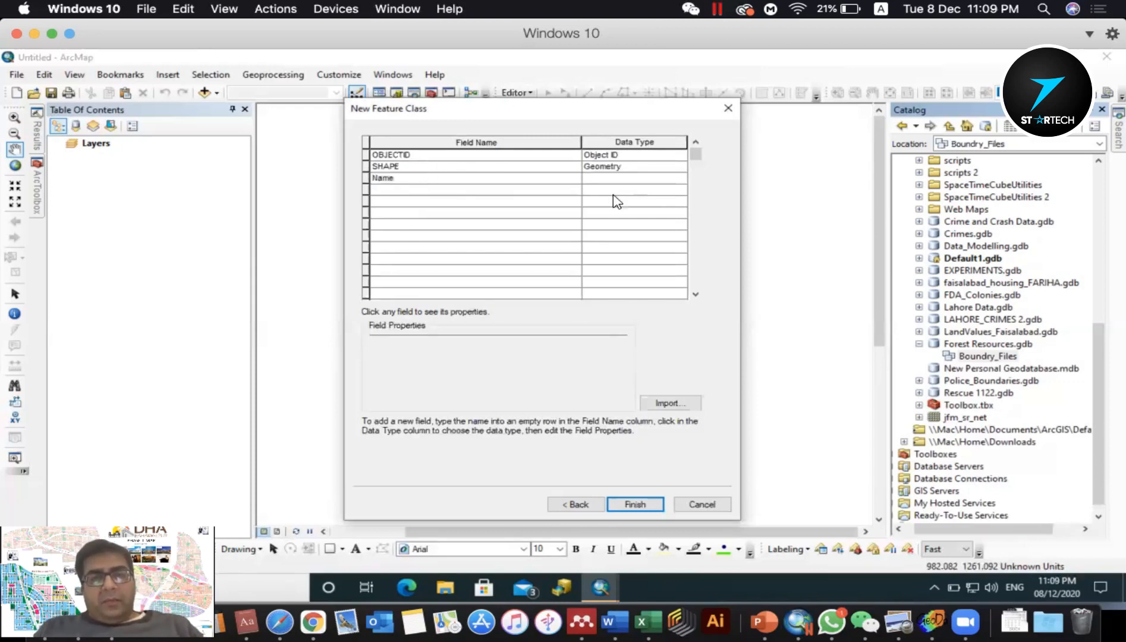
{"action": "left_click", "coordinate": [678, 178]}
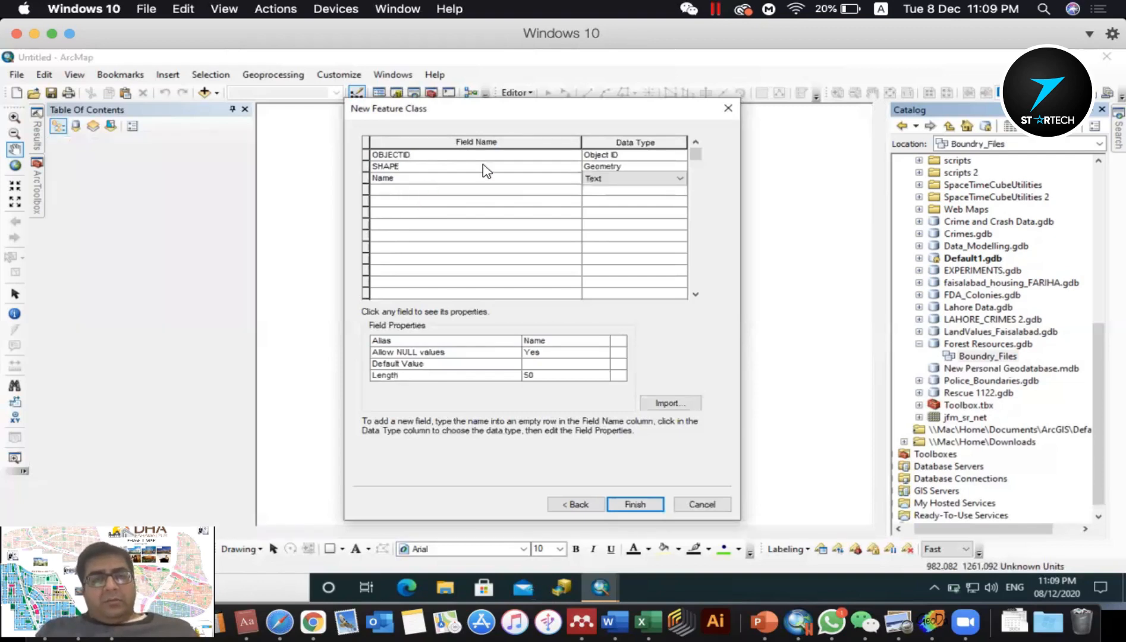
{"action": "left_click", "coordinate": [488, 188]}
{"action": "left_click", "coordinate": [676, 178]}
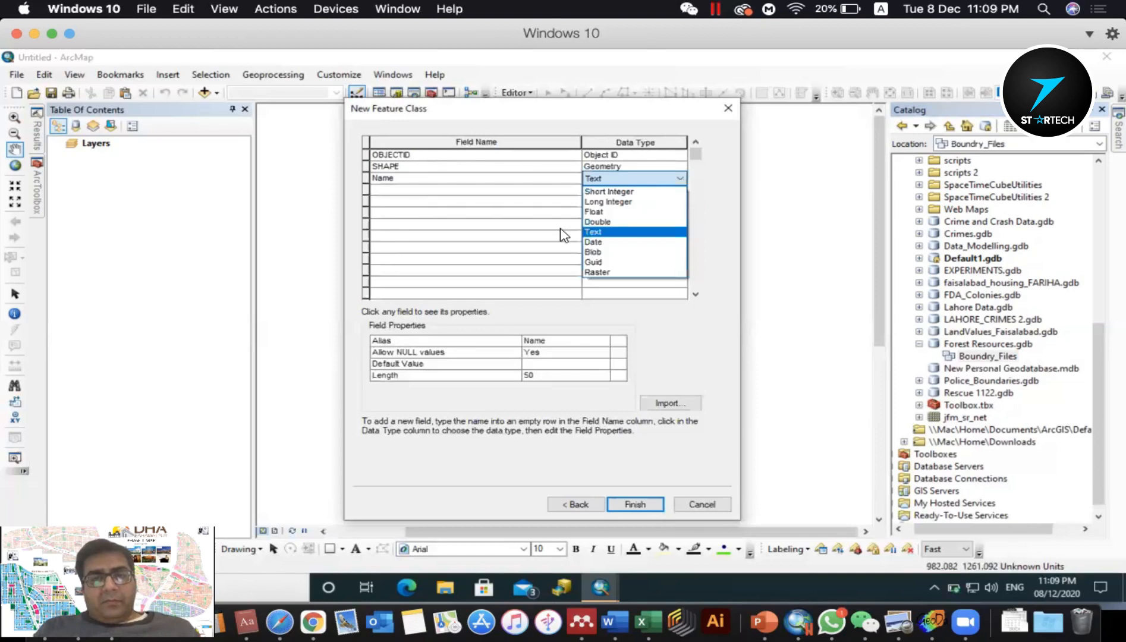
{"action": "left_click", "coordinate": [420, 195]}
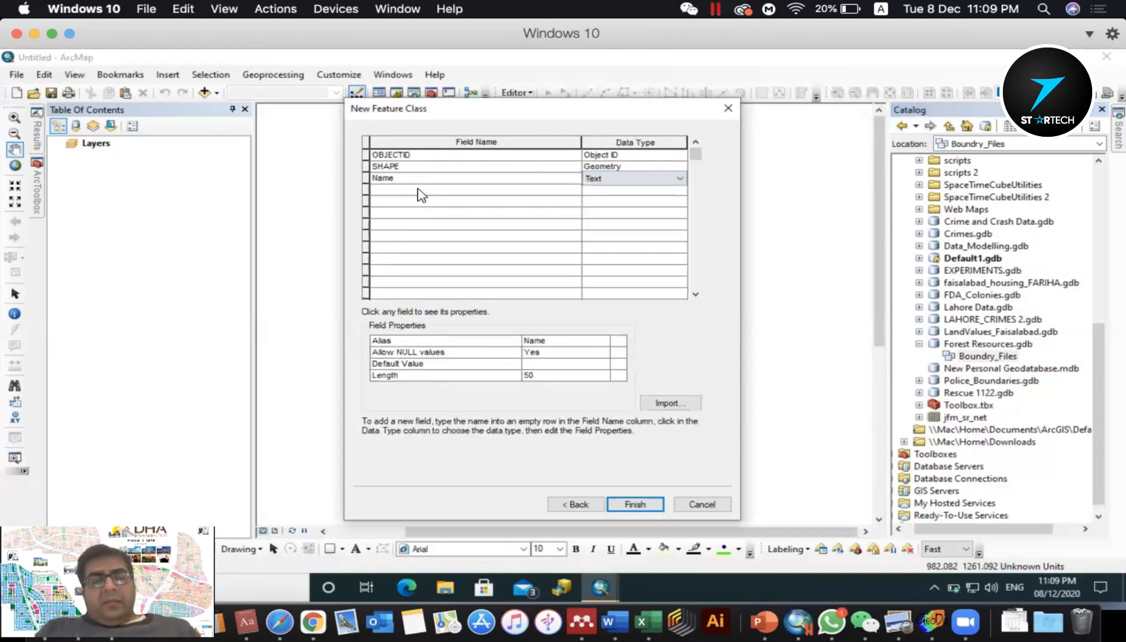
- Add a Code field with the Short Integer data type and finish creating the Districts feature class
{"action": "left_click", "coordinate": [421, 192]}
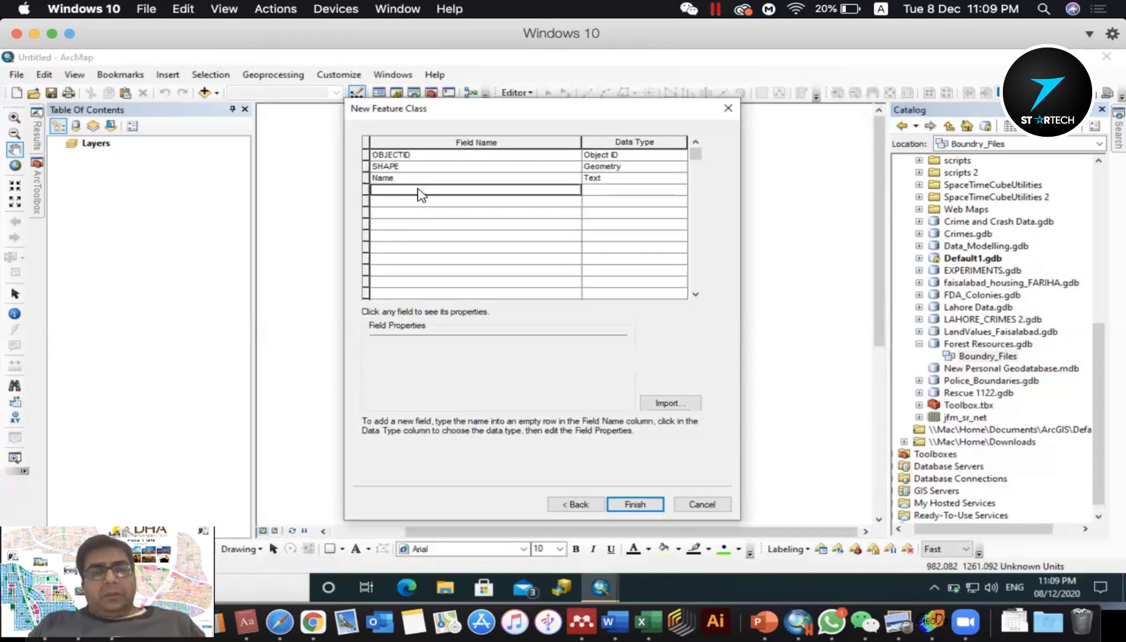
{"action": "type", "text": "Code"}
{"action": "key", "text": "Tab"}
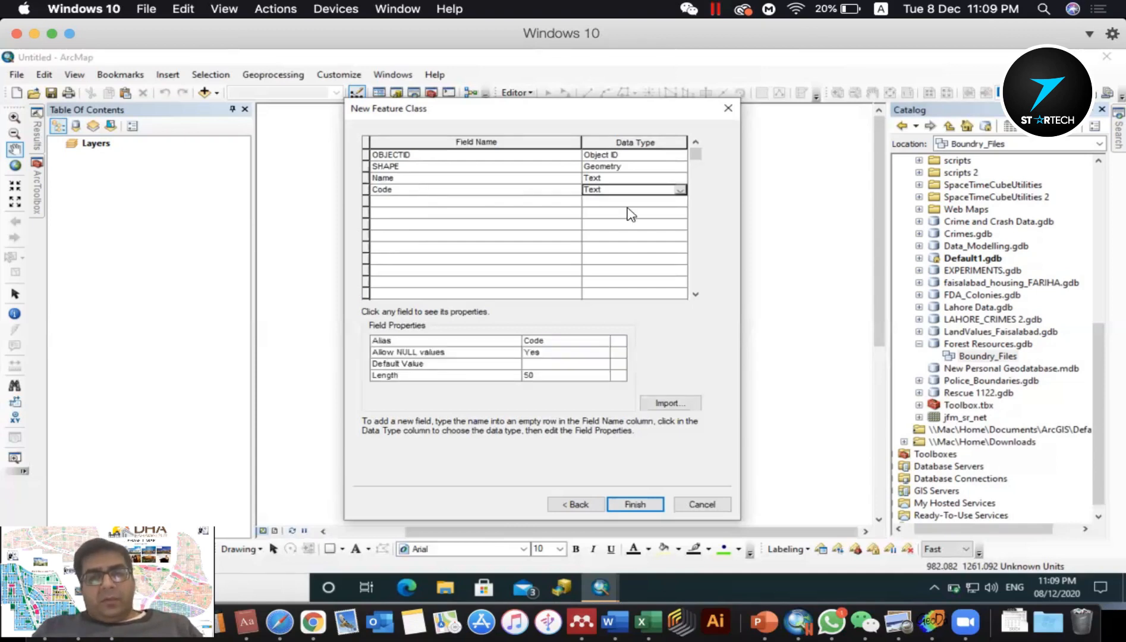
{"action": "left_click", "coordinate": [680, 190]}
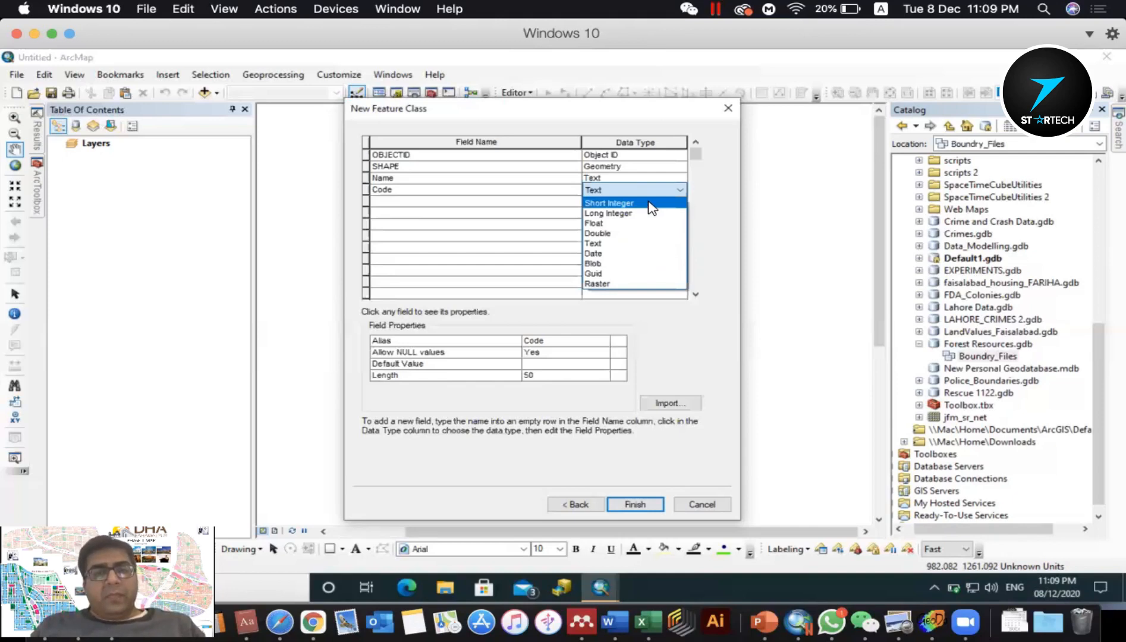
{"action": "left_click", "coordinate": [650, 204]}
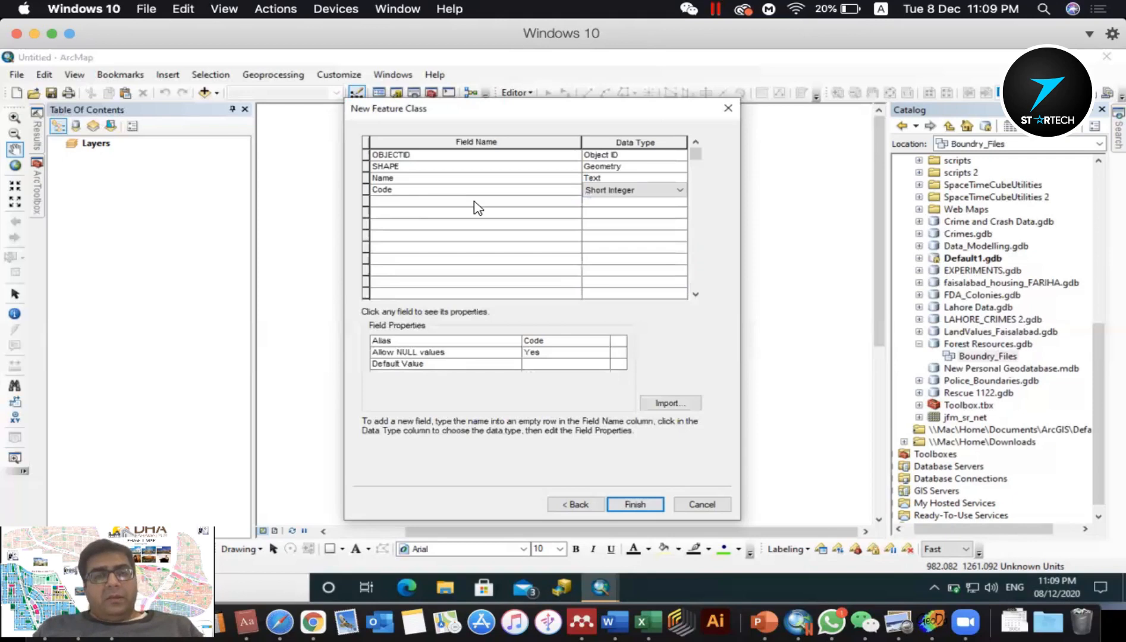
{"action": "left_click", "coordinate": [637, 502]}
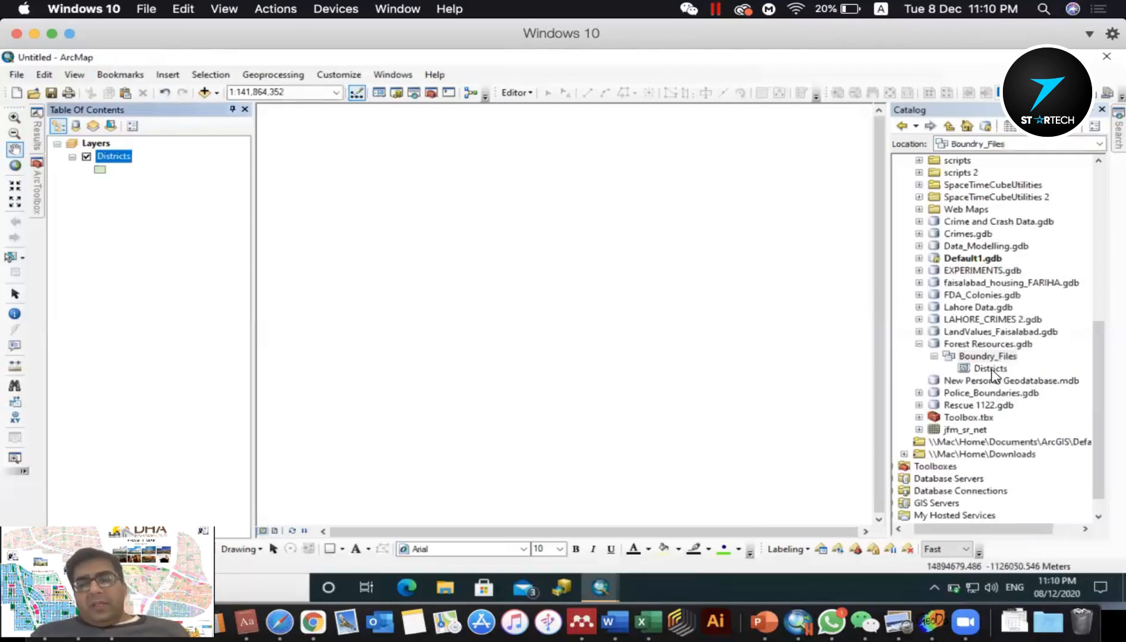
- Start loading data into the Districts feature class of Boundry_Files and proceed to the choice of source data
{"action": "left_click", "coordinate": [992, 369]}
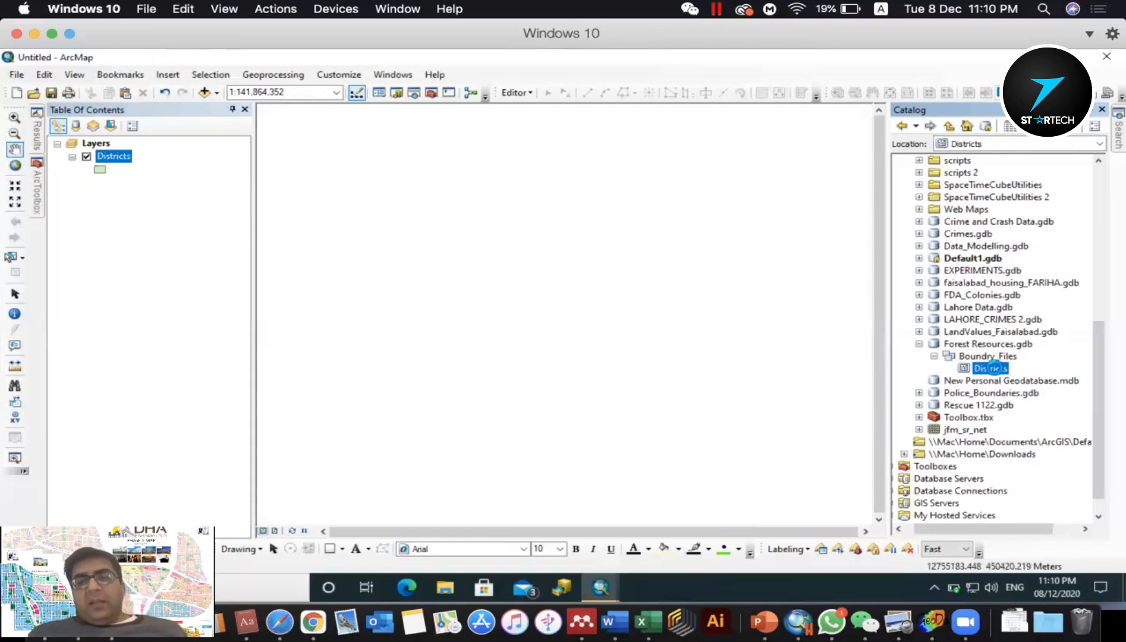
{"action": "right_click", "coordinate": [993, 368]}
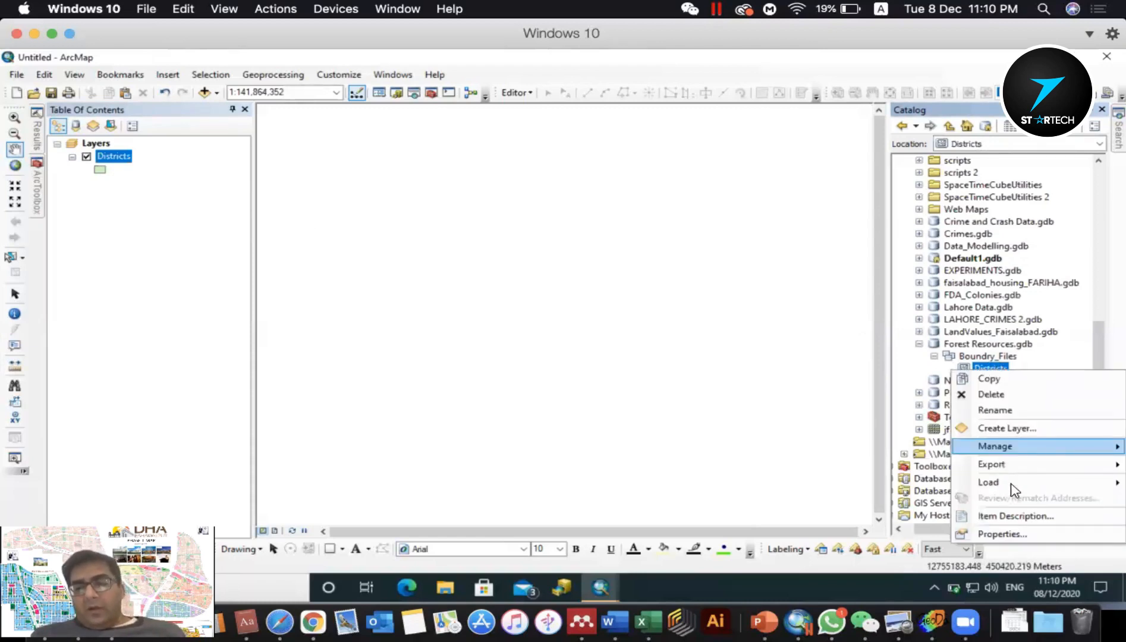
{"action": "mouse_move", "coordinate": [1011, 484]}
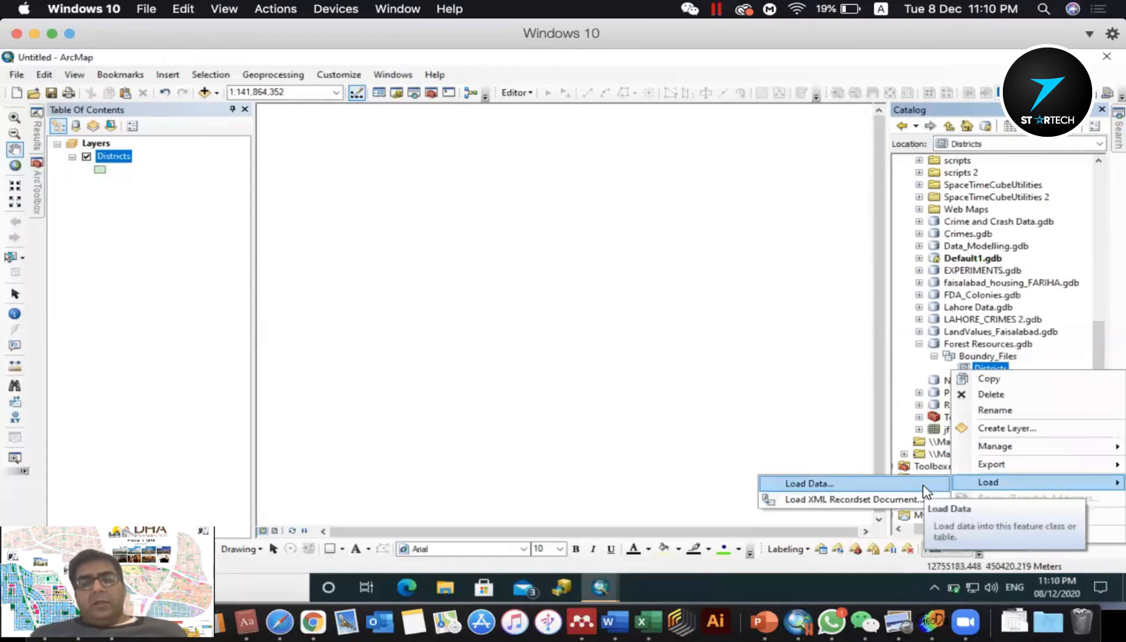
{"action": "left_click", "coordinate": [809, 484]}
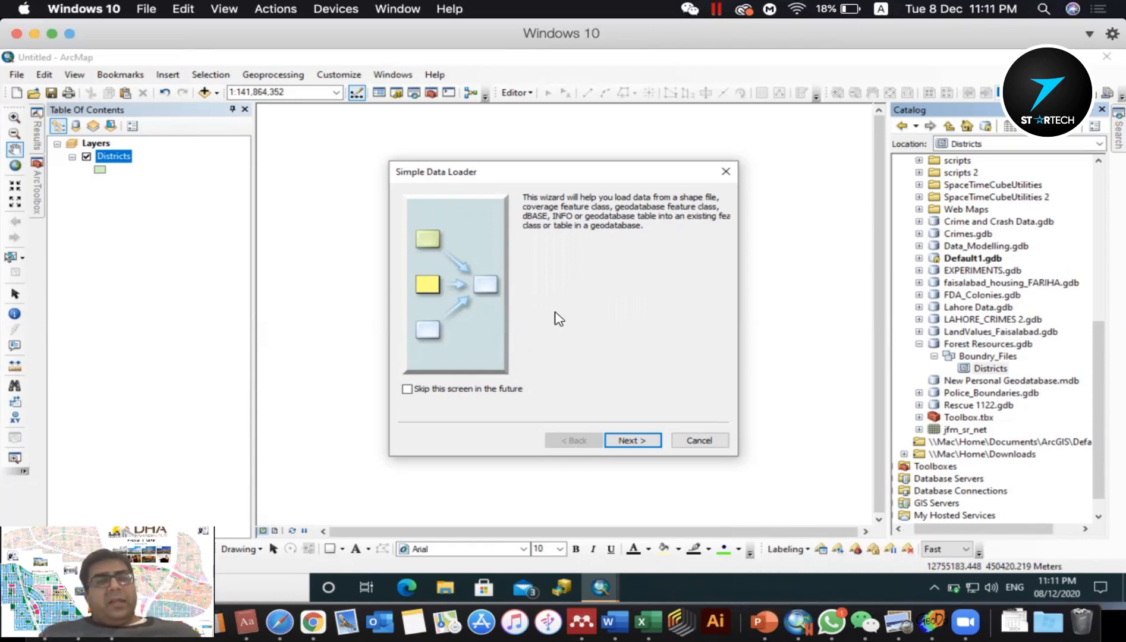
{"action": "left_click", "coordinate": [641, 443]}
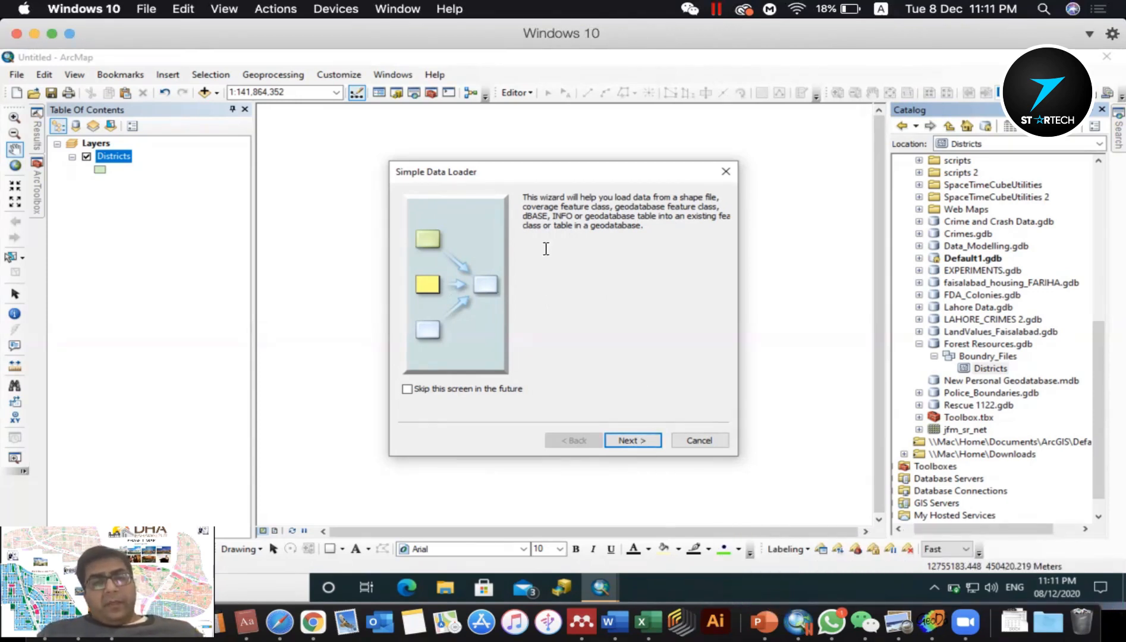
- Browse the Documents\ArcGIS folder for source data, looking through the Boundary_Files dataset of Crimes.gdb
{"action": "left_click", "coordinate": [679, 259]}
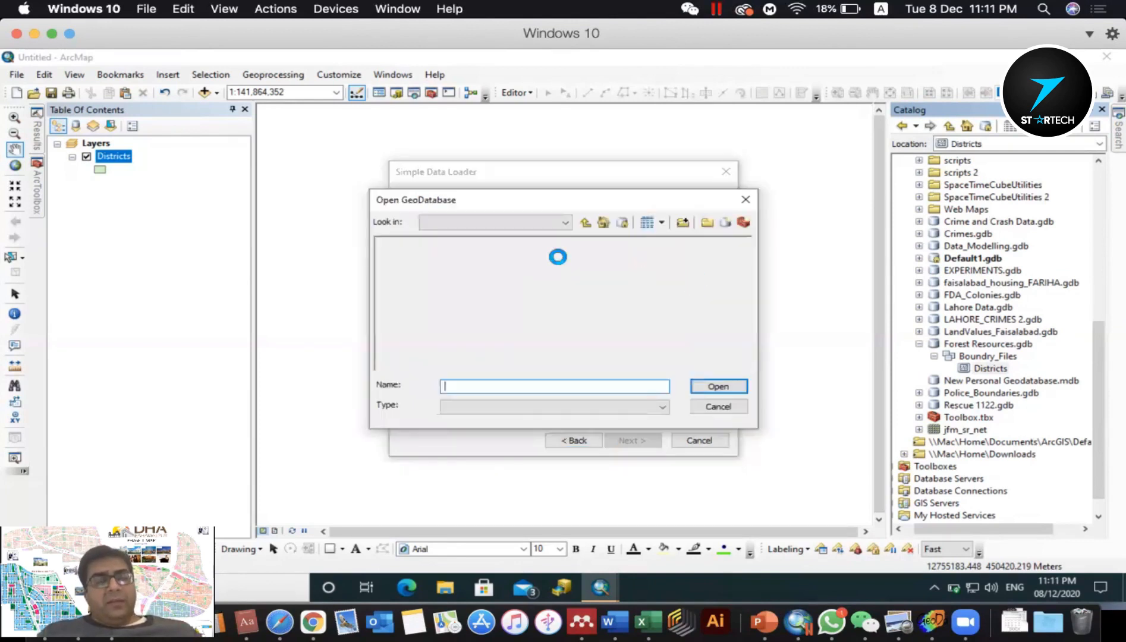
{"action": "left_click", "coordinate": [582, 227]}
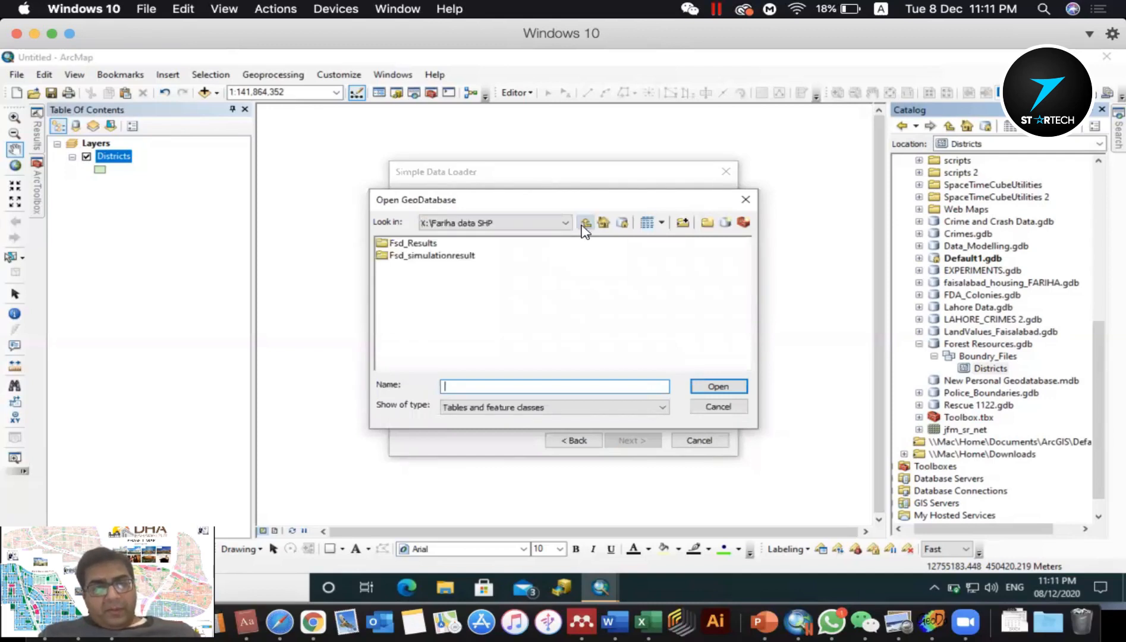
{"action": "left_click", "coordinate": [583, 227]}
{"action": "left_click", "coordinate": [582, 227]}
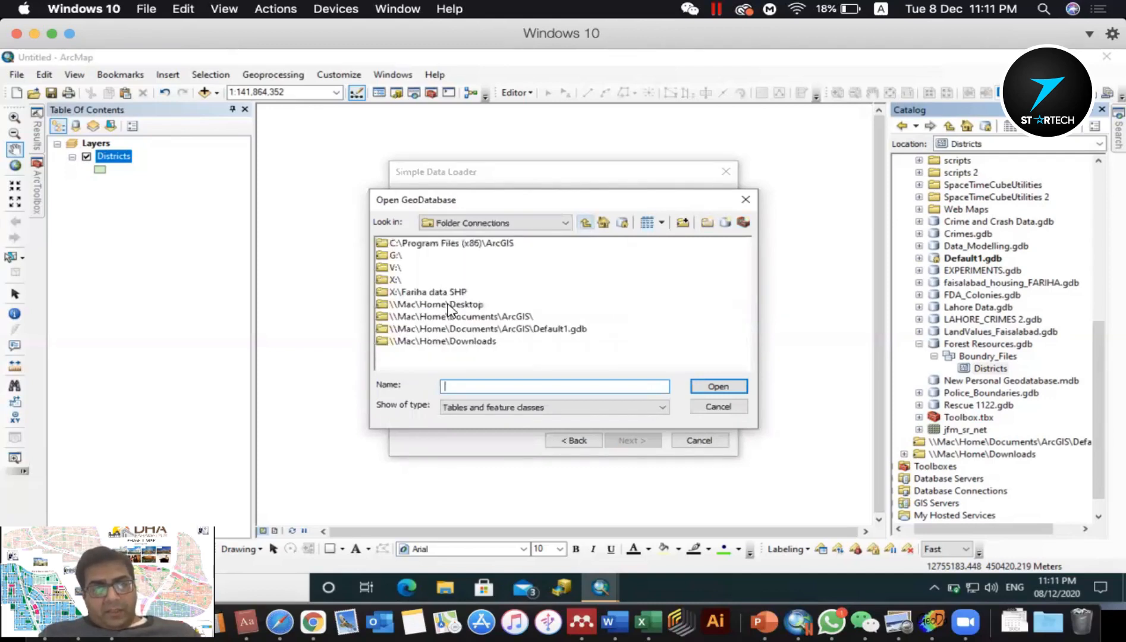
{"action": "left_click", "coordinate": [394, 267]}
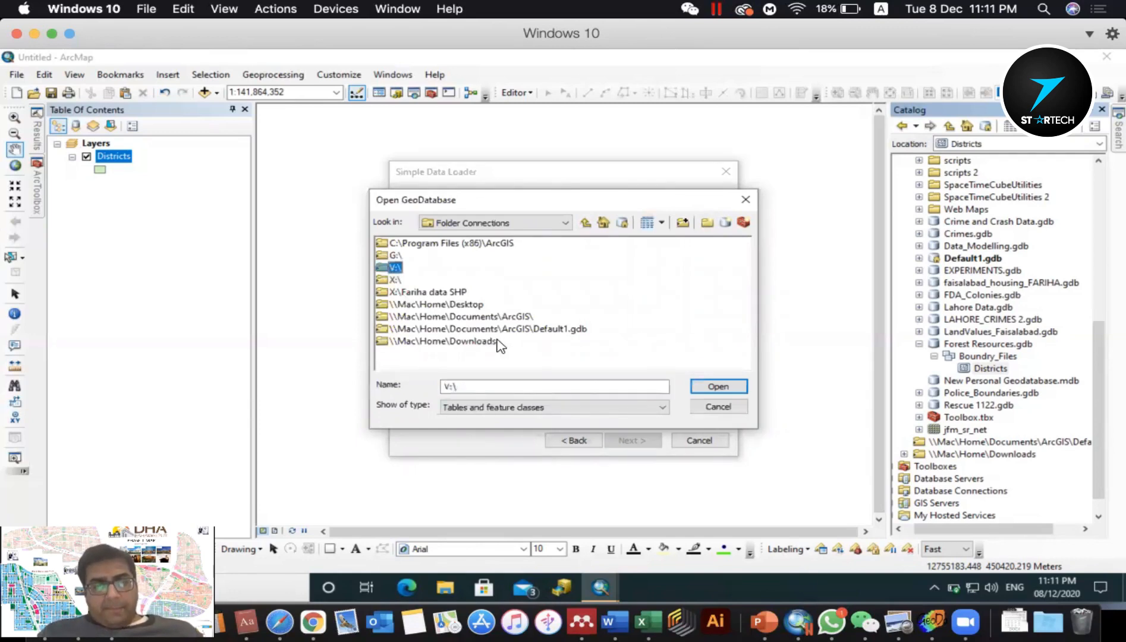
{"action": "double_click", "coordinate": [463, 329]}
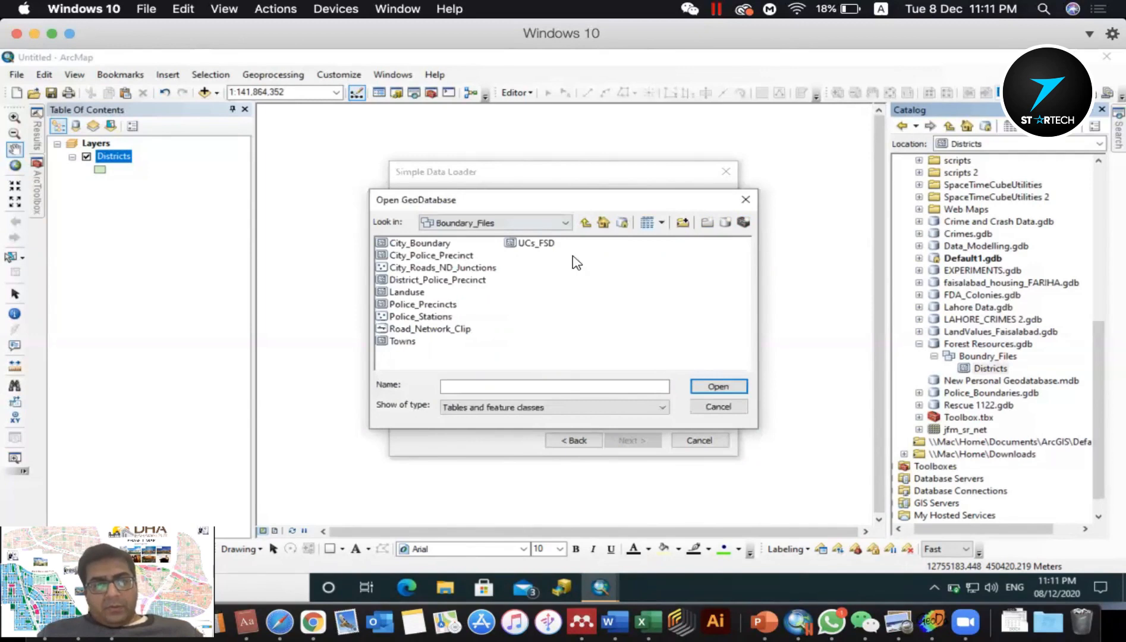
{"action": "left_click", "coordinate": [474, 280]}
{"action": "left_click", "coordinate": [585, 223]}
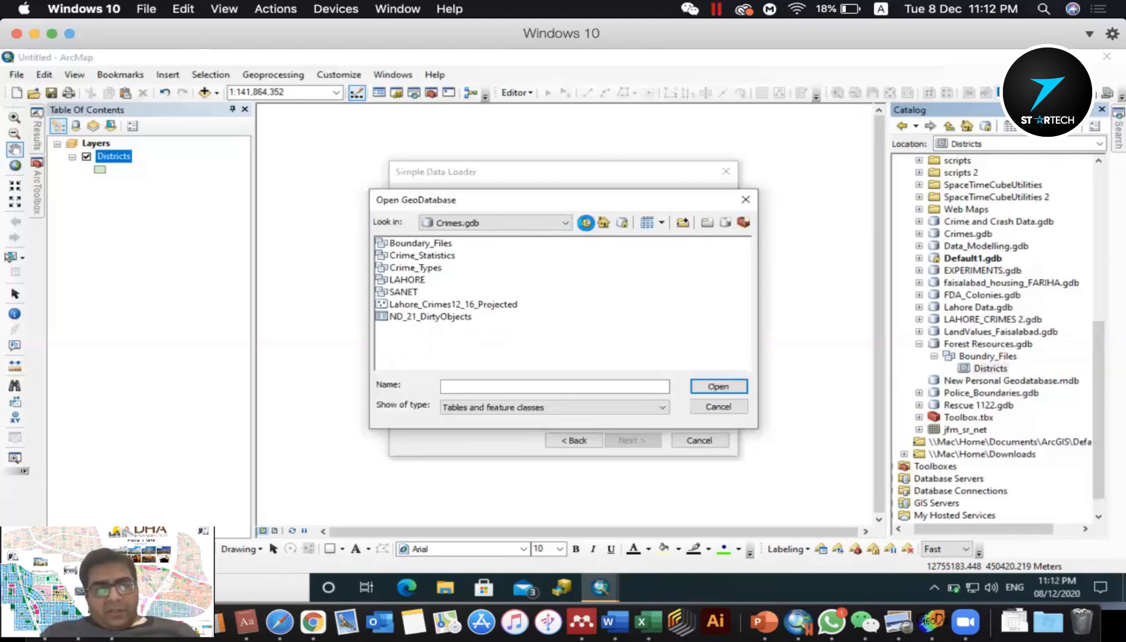
- Add the Polygons feature class from the Placemarks dataset of Police_Boundaries.gdb to the source data to load
{"action": "left_click", "coordinate": [586, 222]}
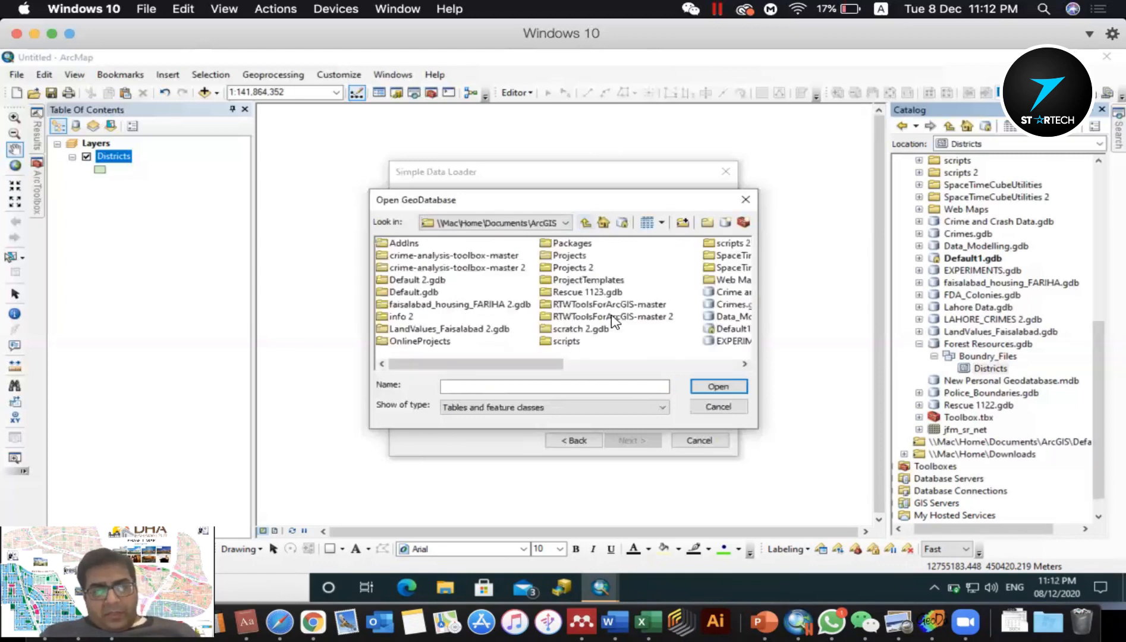
{"action": "left_click", "coordinate": [600, 364]}
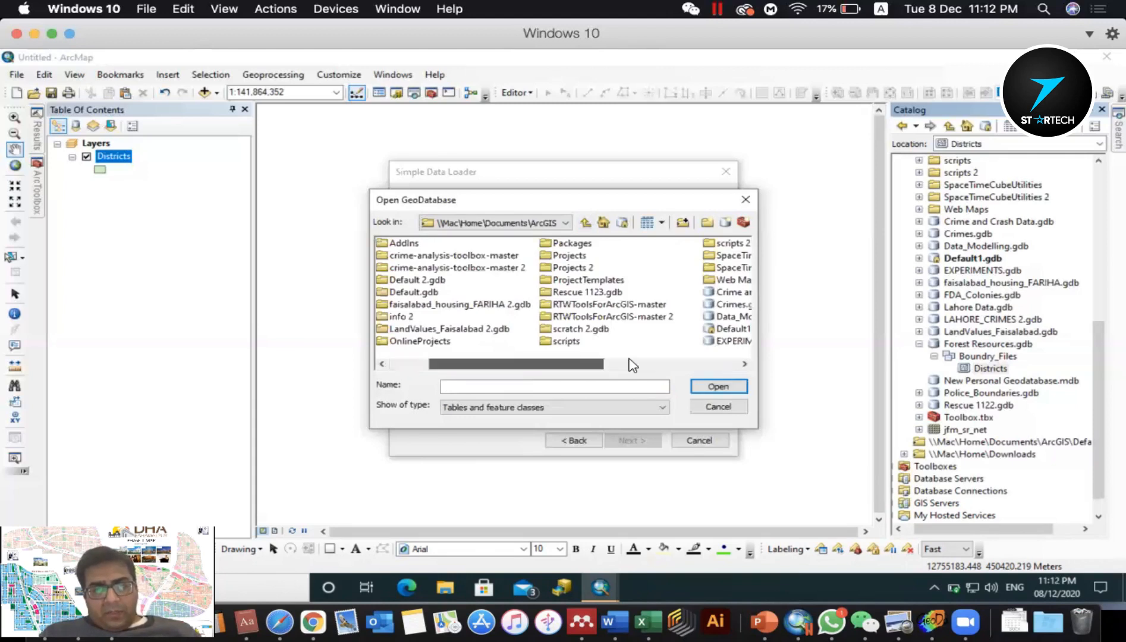
{"action": "left_click", "coordinate": [722, 364]}
{"action": "left_click", "coordinate": [723, 364]}
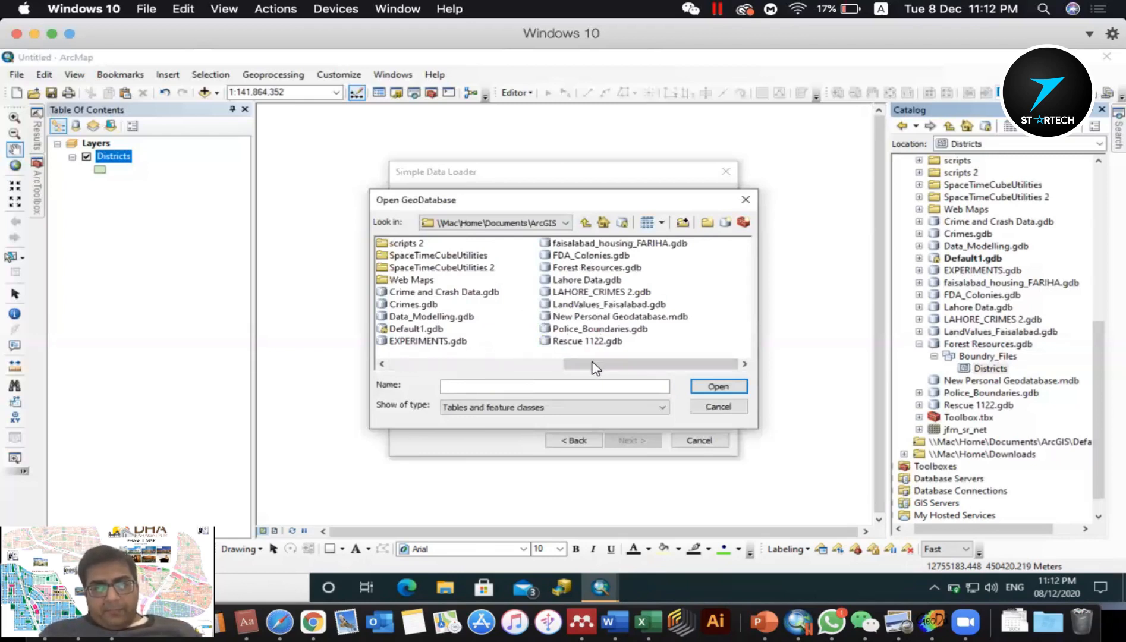
{"action": "left_click", "coordinate": [567, 329]}
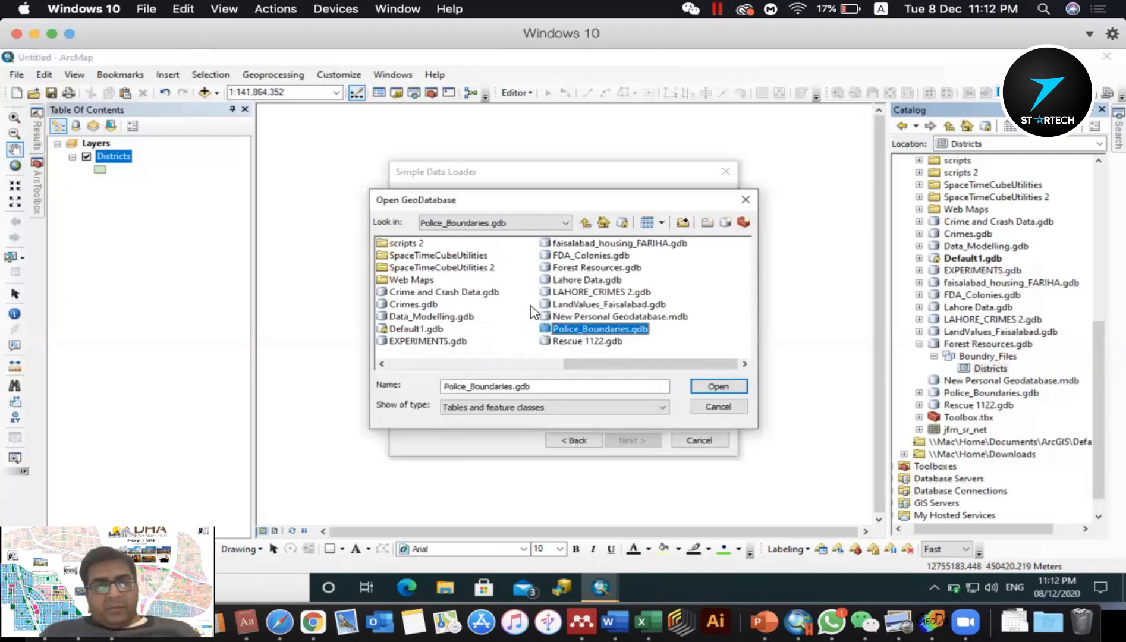
{"action": "double_click", "coordinate": [400, 244]}
{"action": "left_click", "coordinate": [410, 243]}
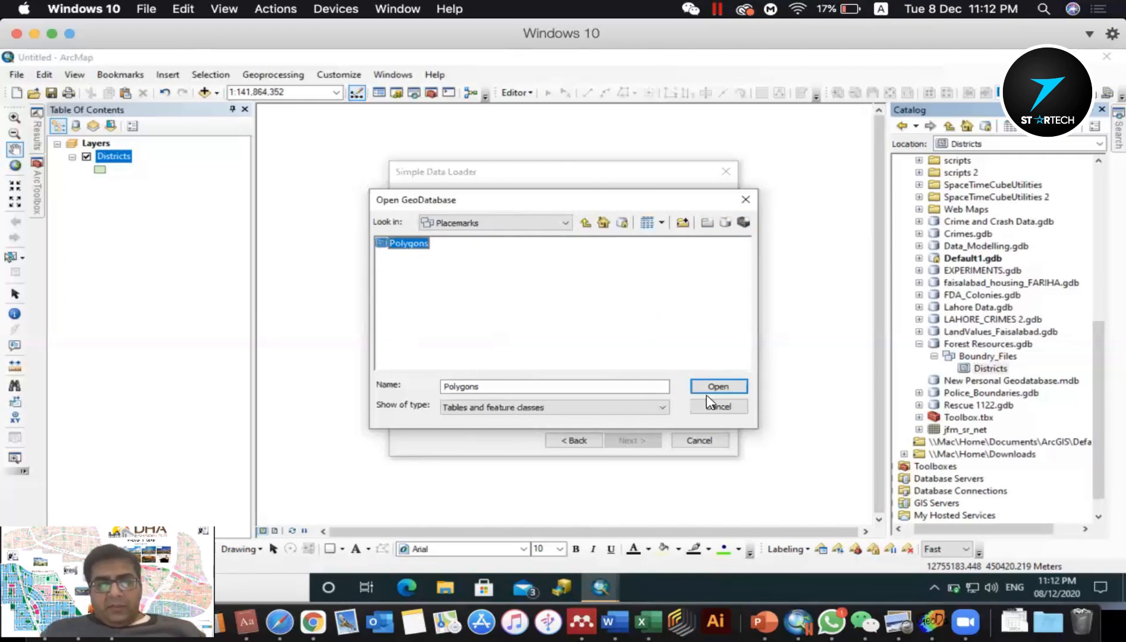
{"action": "left_click", "coordinate": [719, 387]}
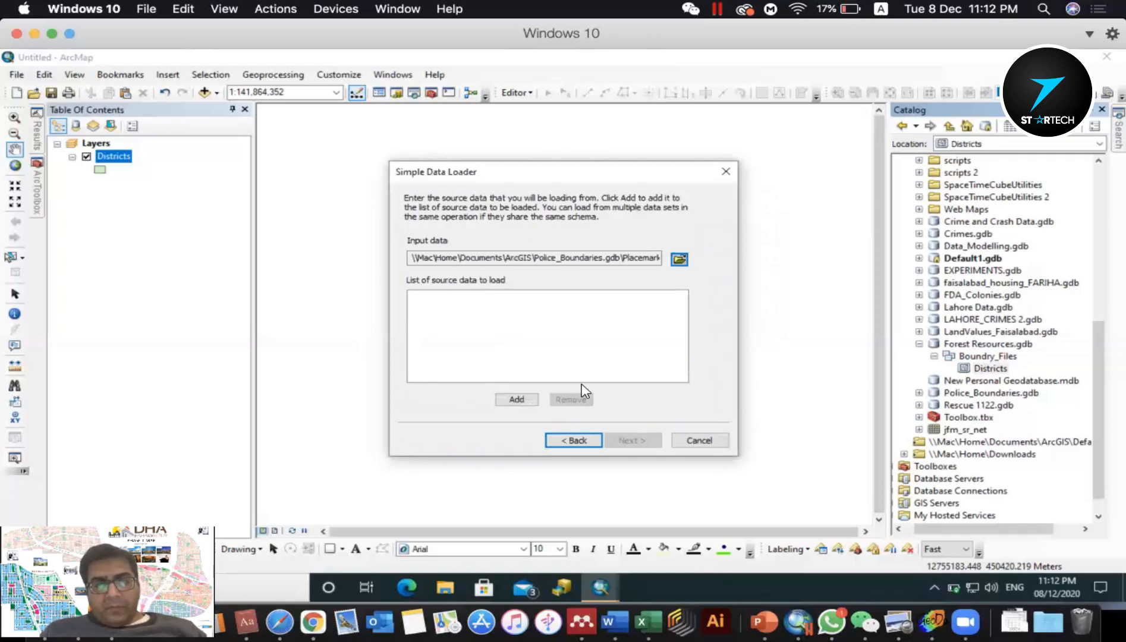
{"action": "left_click", "coordinate": [517, 400]}
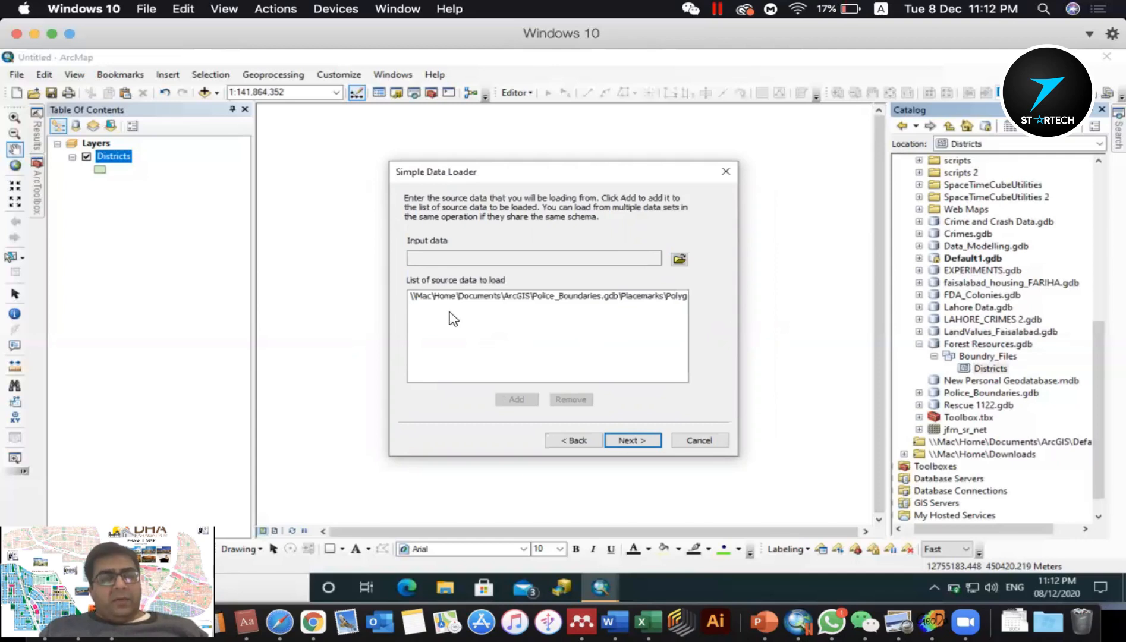
- Try to add District_Police_Precinct from the Boundary_Files dataset of Crimes.gdb as a second data source
{"action": "left_click", "coordinate": [679, 258]}
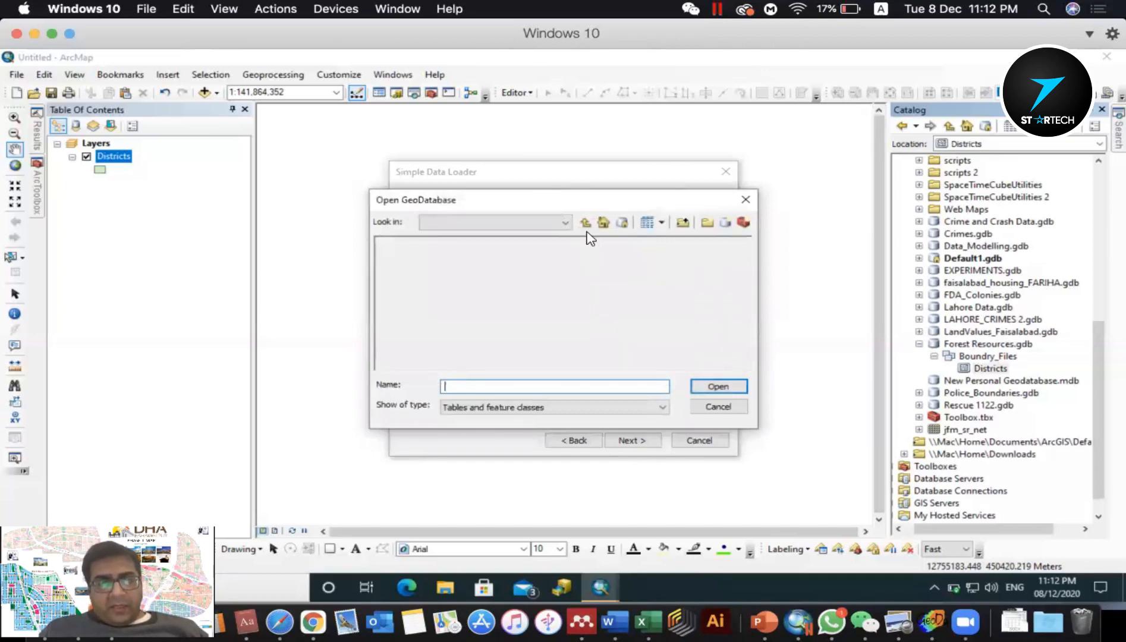
{"action": "left_click", "coordinate": [586, 225]}
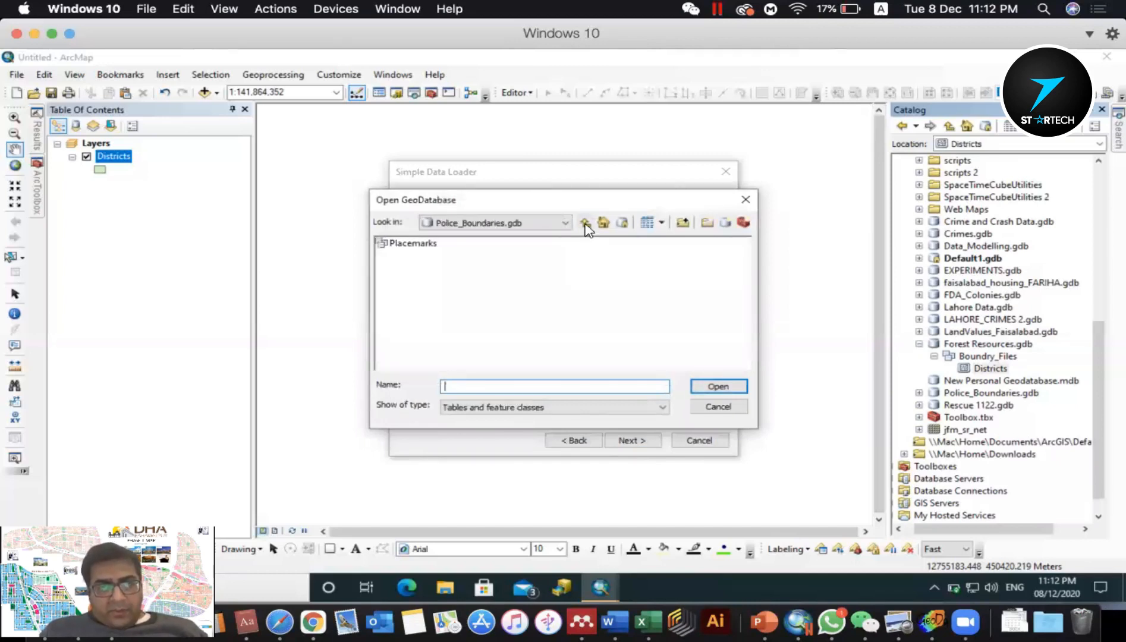
{"action": "left_click", "coordinate": [585, 224]}
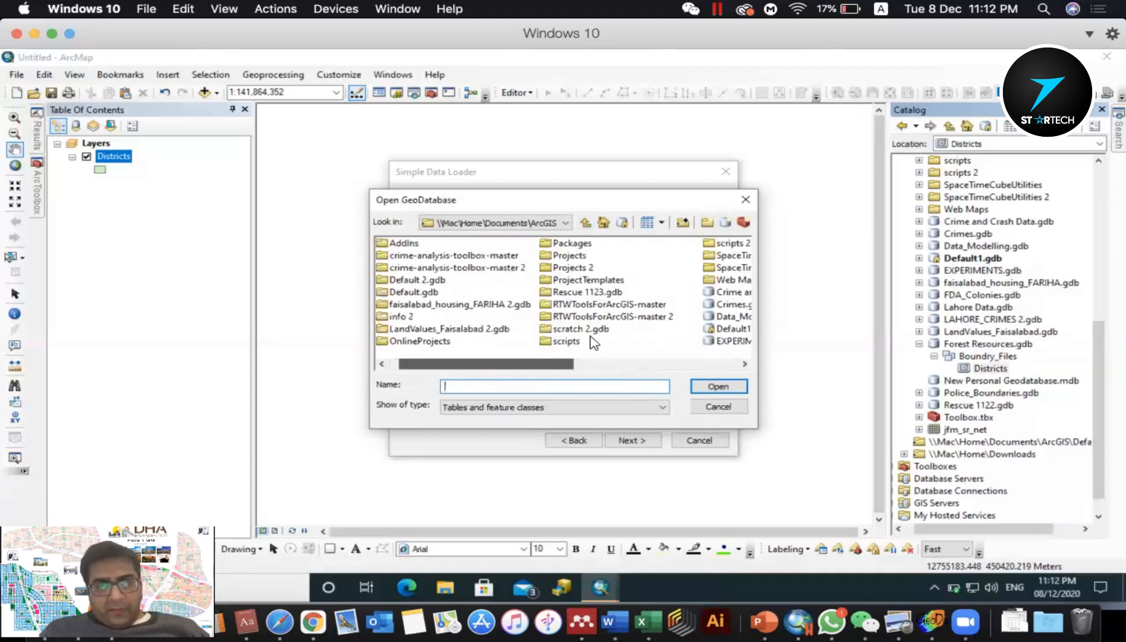
{"action": "scroll", "coordinate": [592, 342], "scroll_direction": "right", "scroll_amount": 2}
{"action": "double_click", "coordinate": [585, 303]}
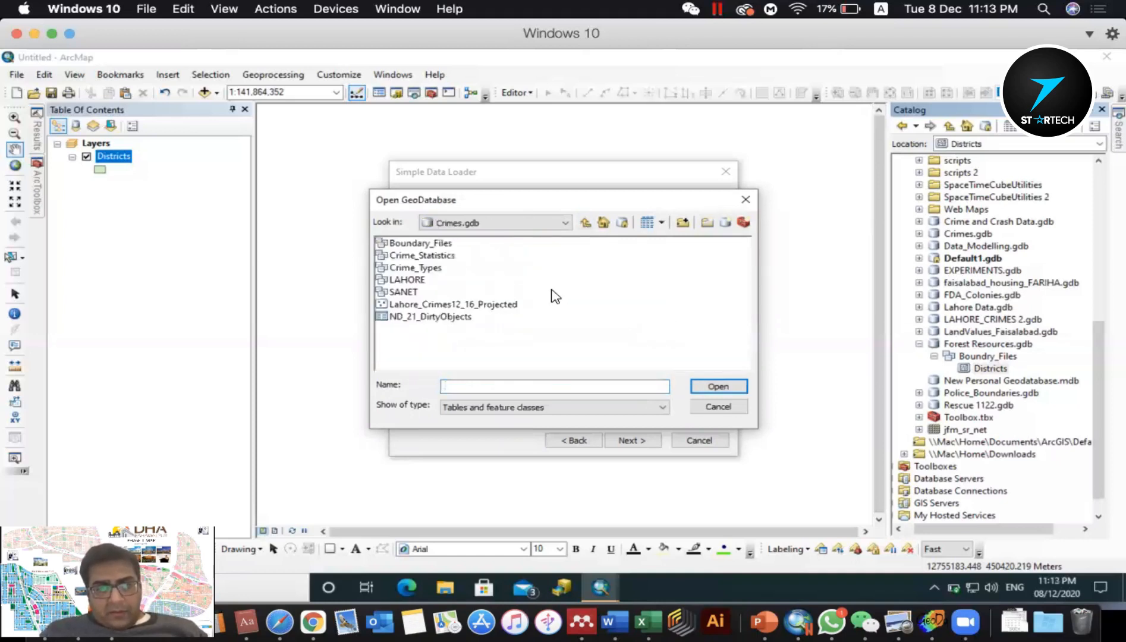
{"action": "double_click", "coordinate": [423, 246]}
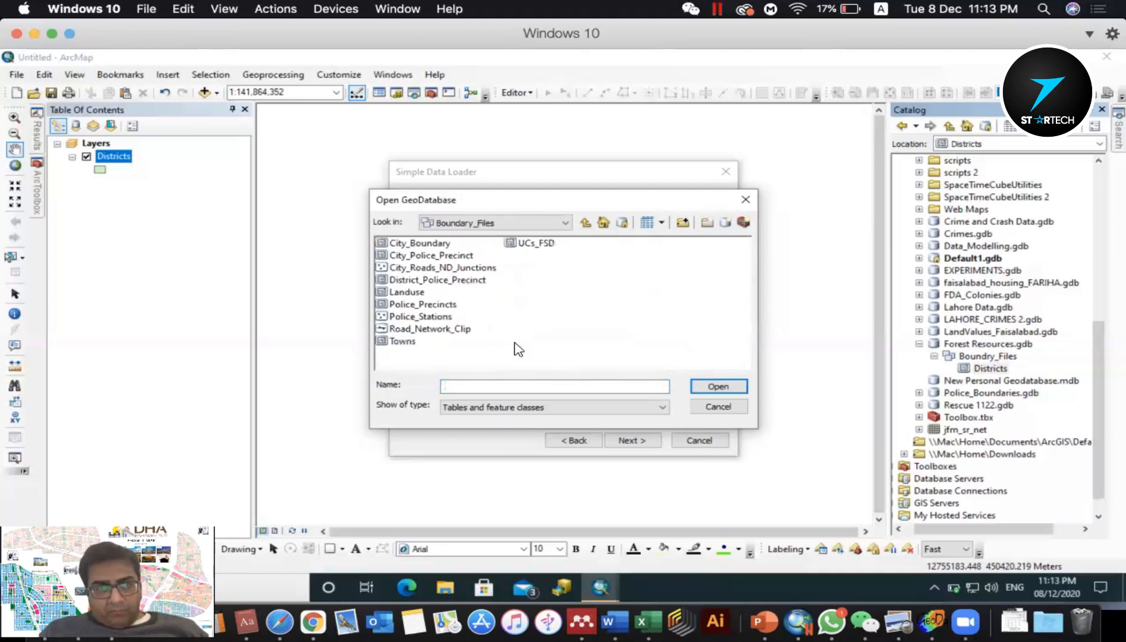
{"action": "left_click", "coordinate": [450, 305]}
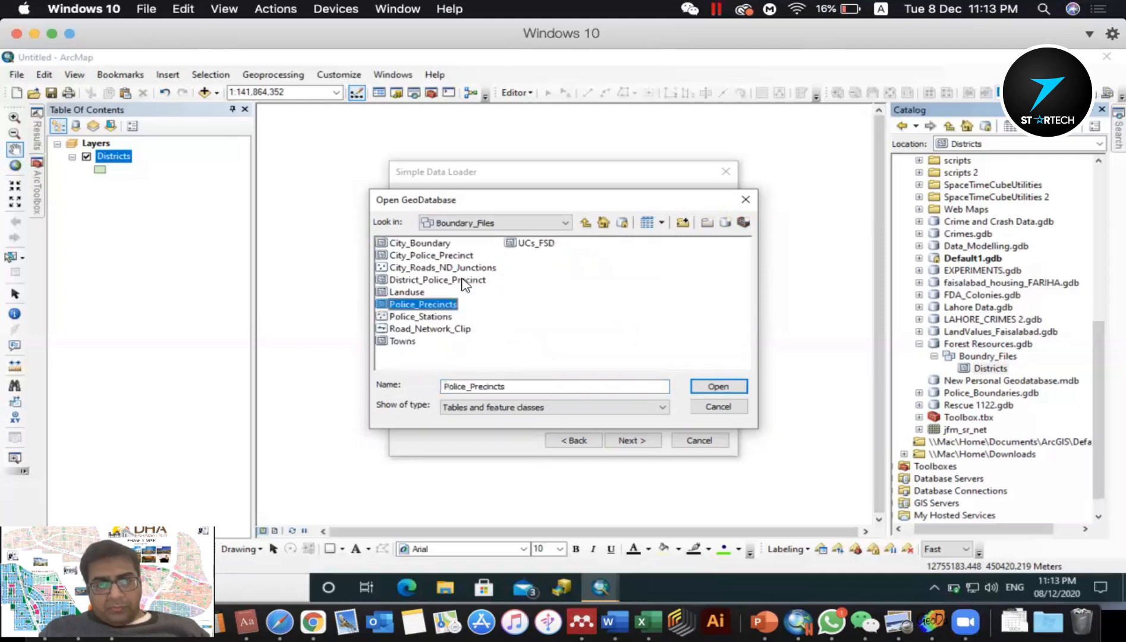
{"action": "left_click", "coordinate": [466, 281]}
{"action": "left_click", "coordinate": [712, 387]}
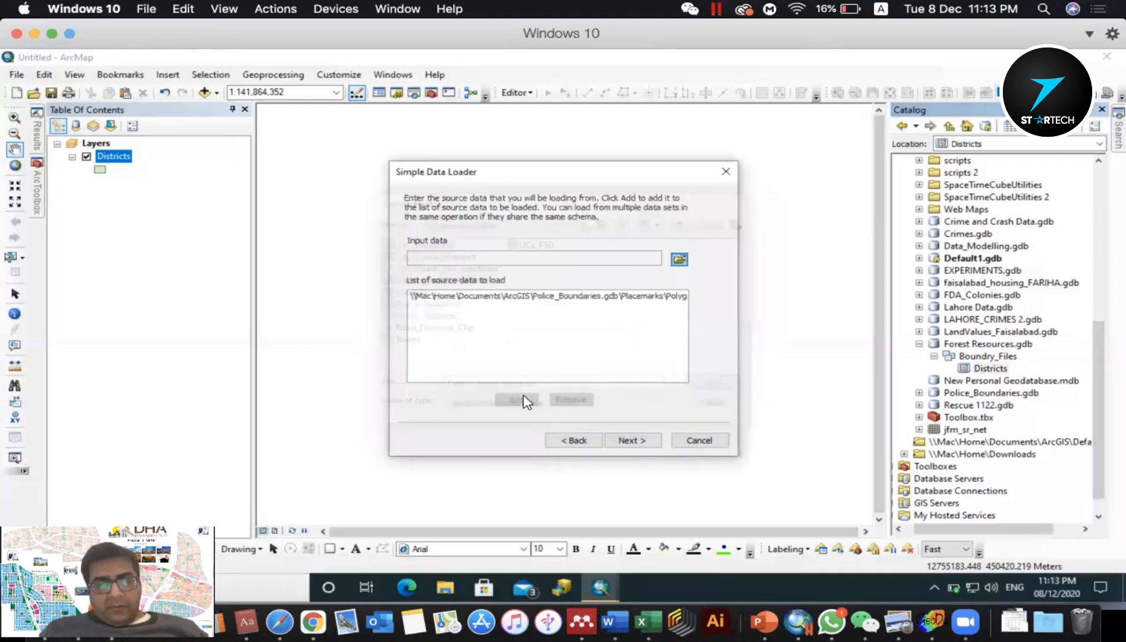
{"action": "left_click", "coordinate": [516, 403]}
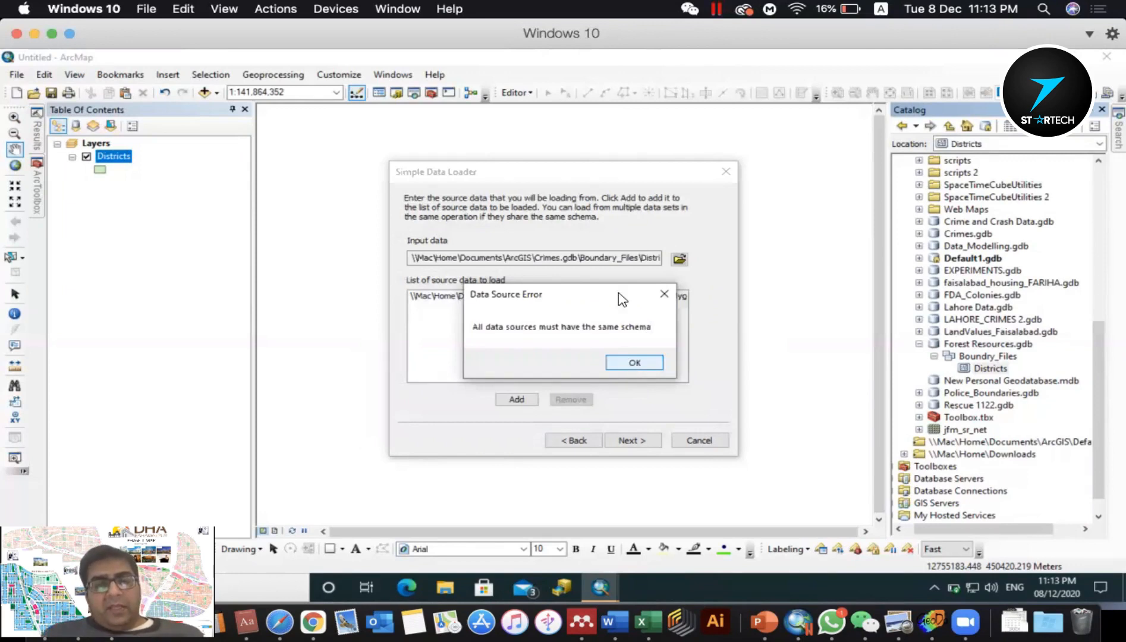
{"action": "left_click_drag", "start_coordinate": [615, 299], "coordinate": [610, 197]}
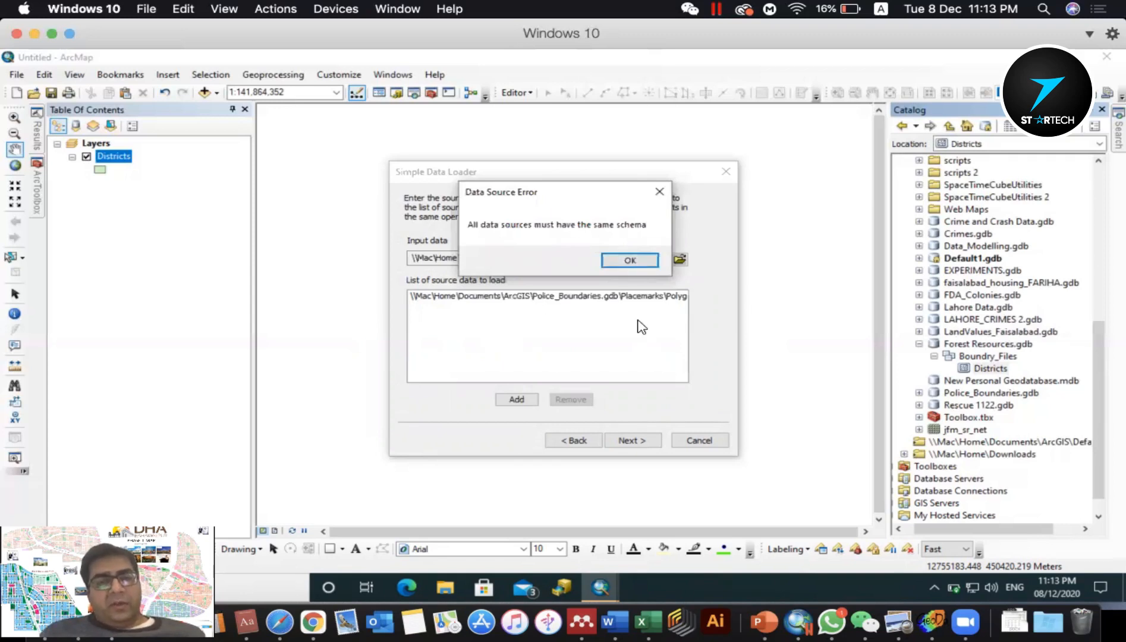
{"action": "left_click", "coordinate": [633, 260]}
- Load all of the source data into Districts without a subtype, matching the Name field and leaving Code unmatched
{"action": "left_click", "coordinate": [633, 440]}
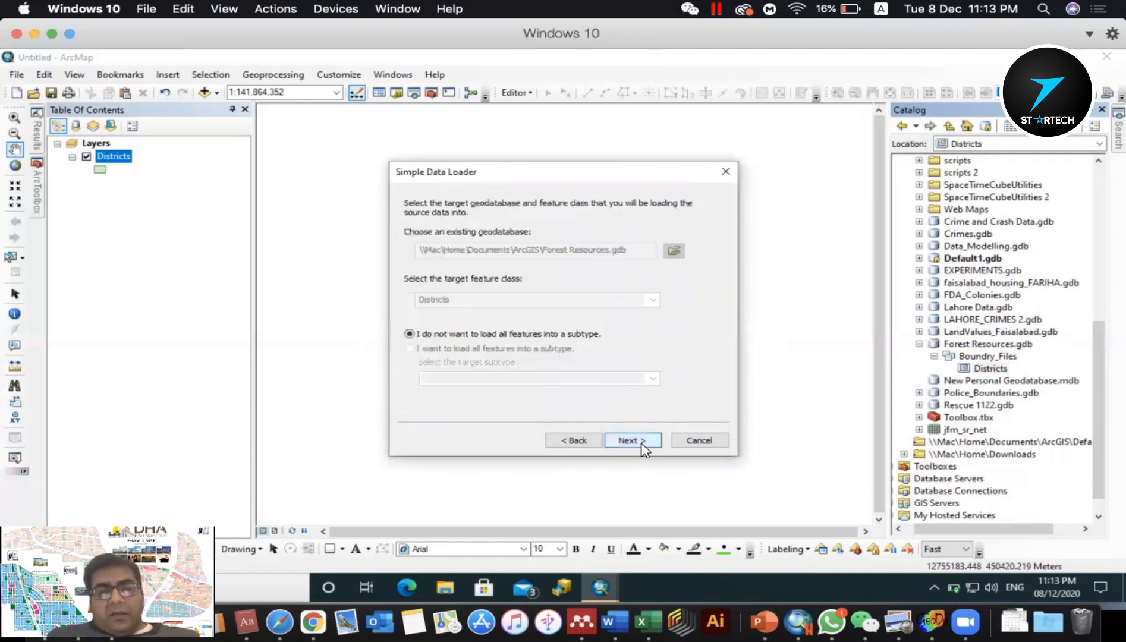
{"action": "left_click", "coordinate": [638, 441]}
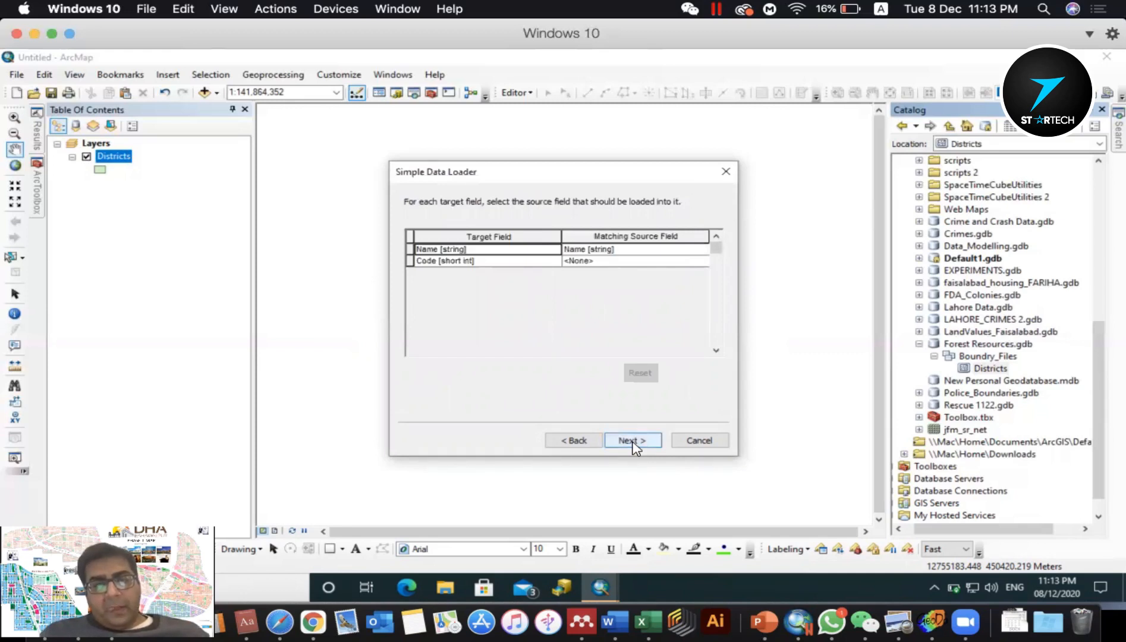
{"action": "left_click", "coordinate": [634, 442]}
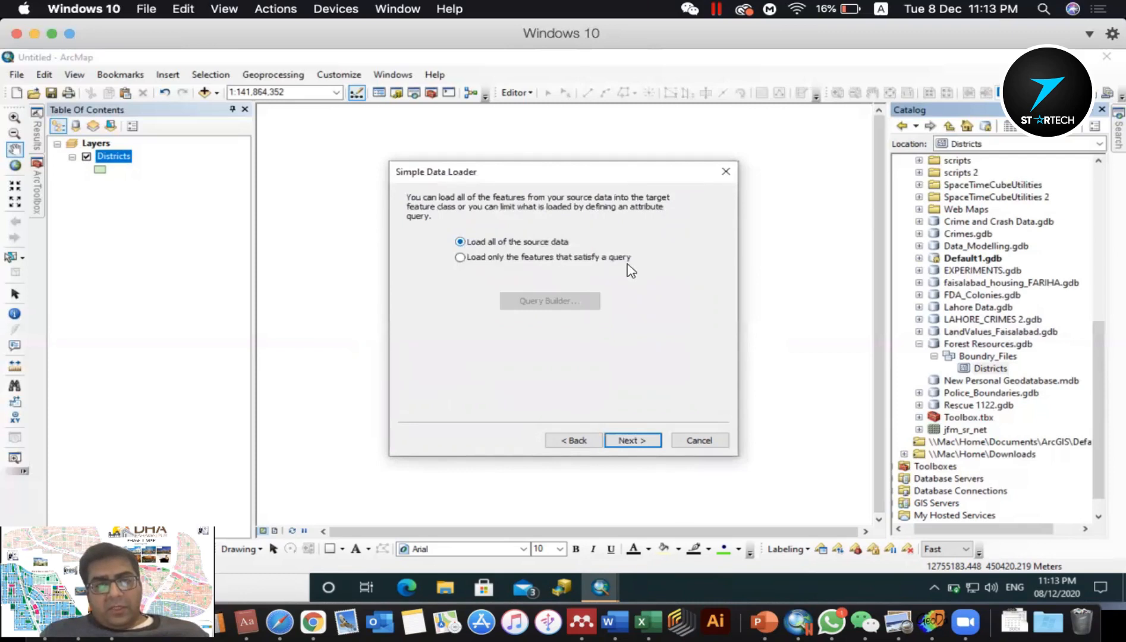
{"action": "left_click", "coordinate": [632, 441]}
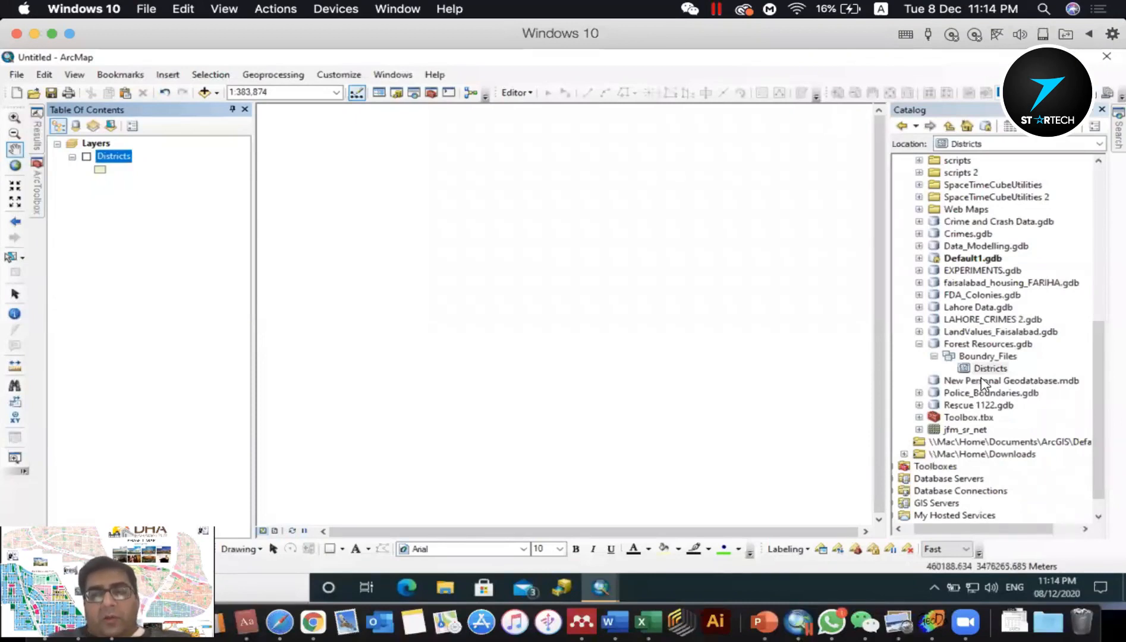
- Add the loaded Districts feature class to the map and remove the old, hidden Districts layer
{"action": "left_click_drag", "start_coordinate": [989, 370], "coordinate": [735, 361]}
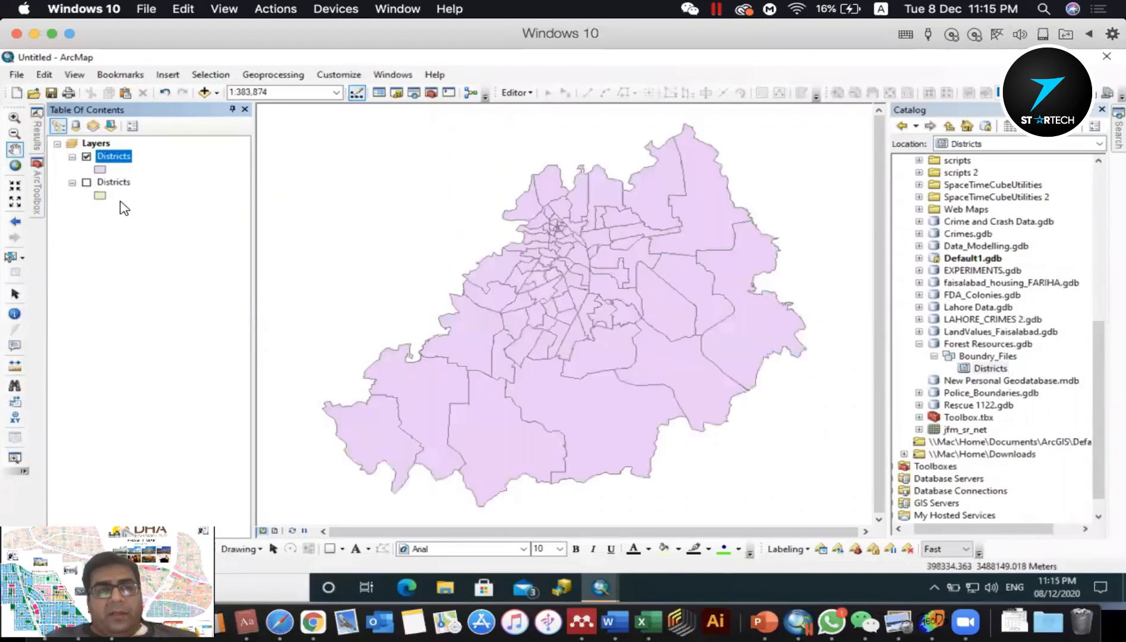
{"action": "right_click", "coordinate": [129, 187]}
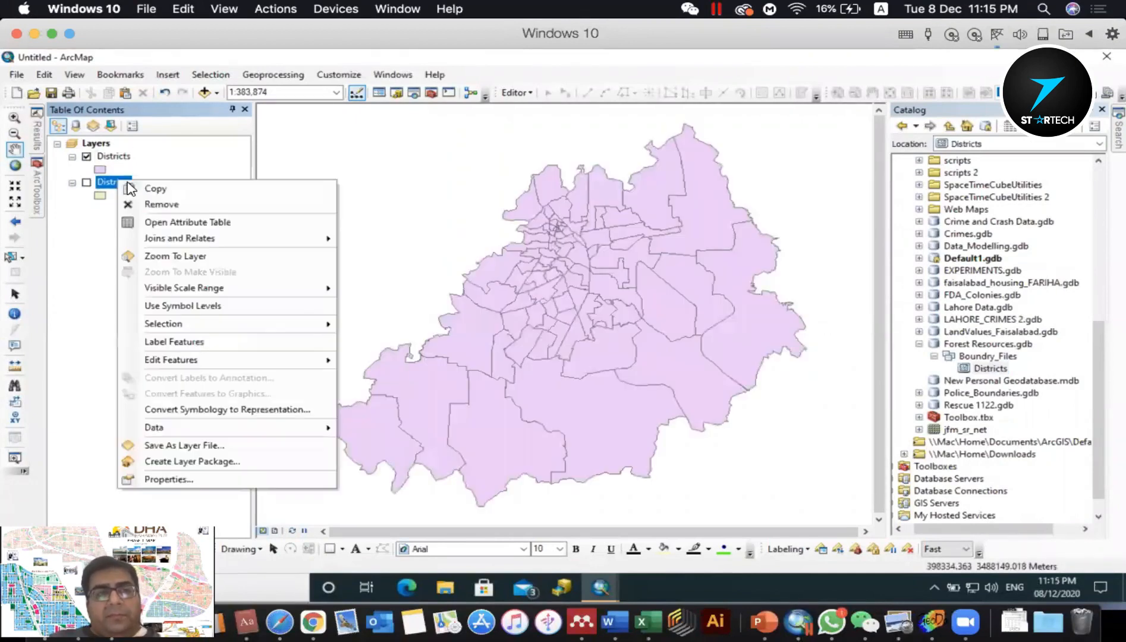
{"action": "left_click", "coordinate": [149, 203]}
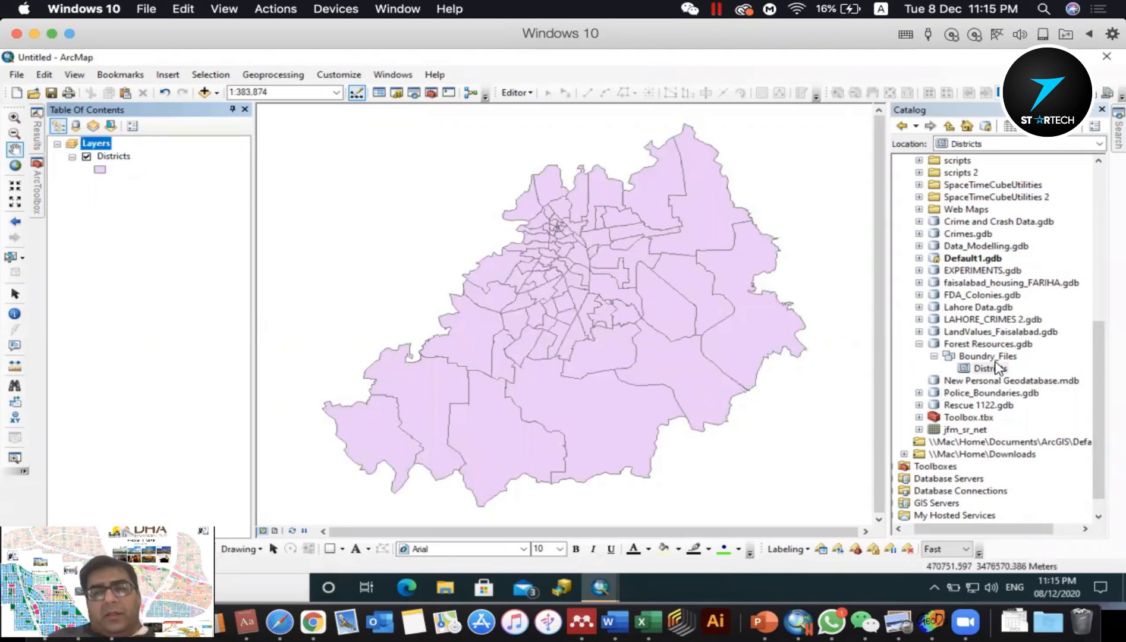
{"action": "left_click", "coordinate": [960, 356]}
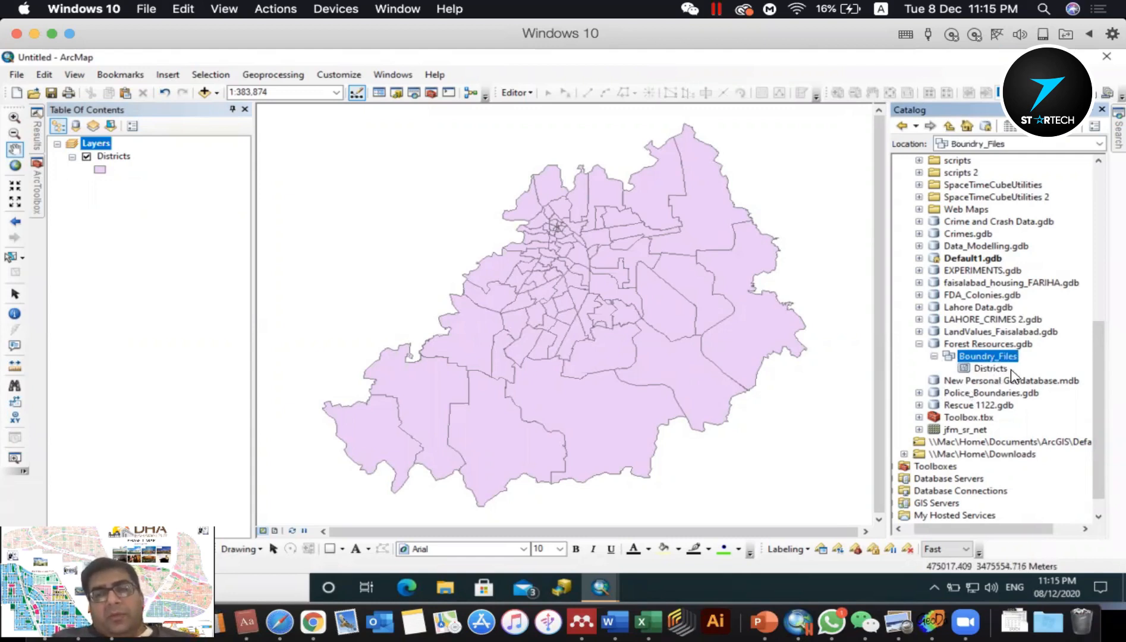
{"action": "left_click", "coordinate": [934, 356]}
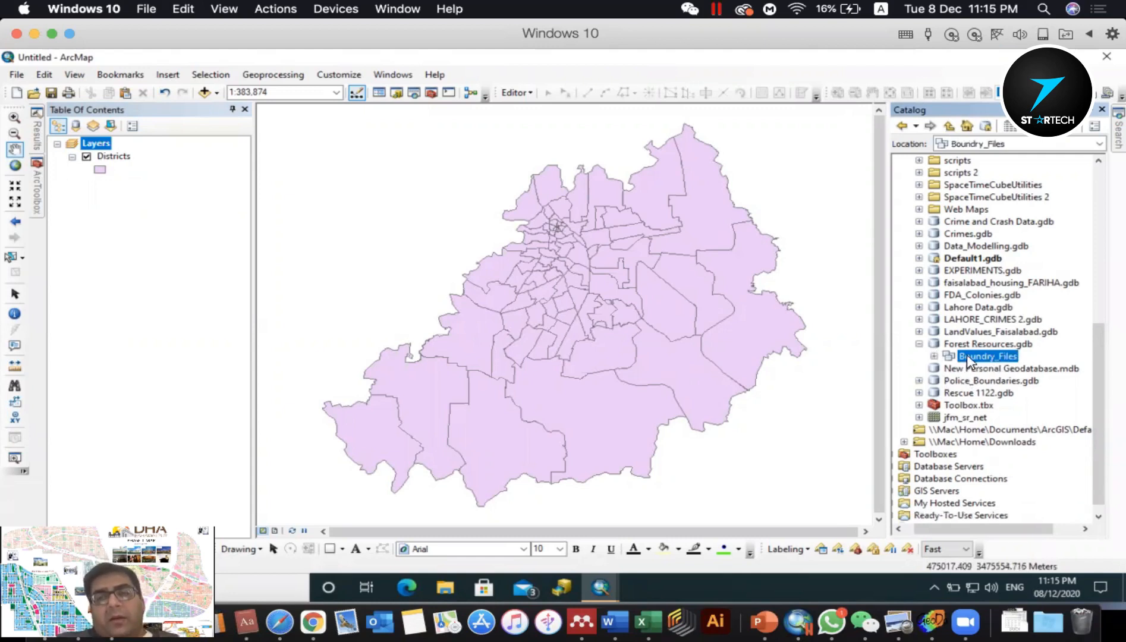
{"action": "right_click", "coordinate": [1009, 346]}
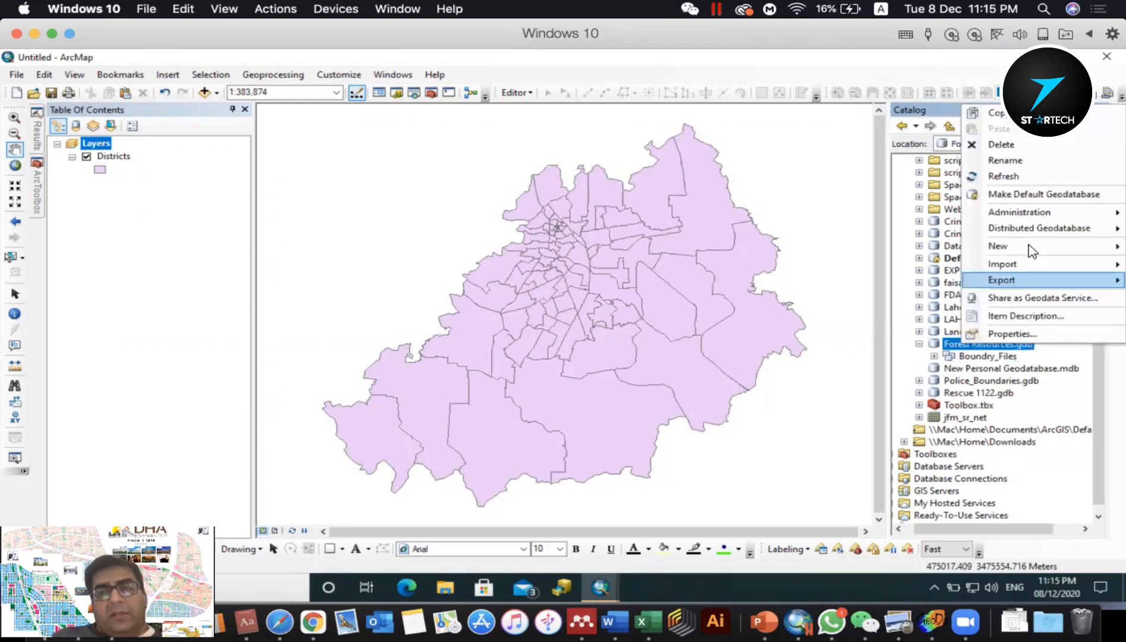
{"action": "mouse_move", "coordinate": [1032, 249]}
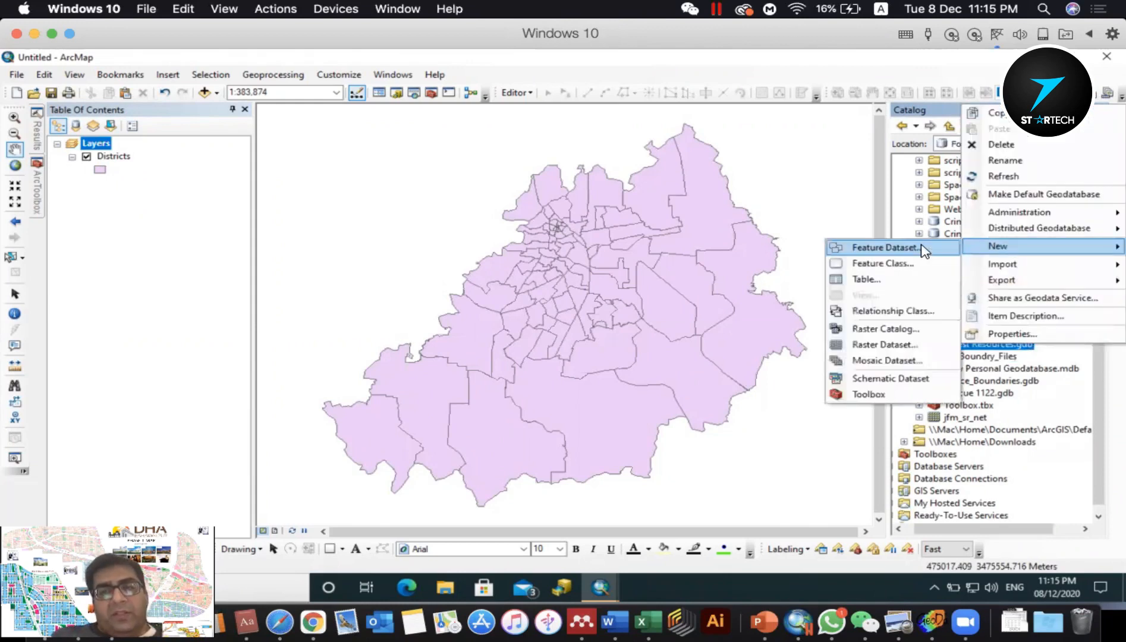
{"action": "left_click", "coordinate": [827, 213]}
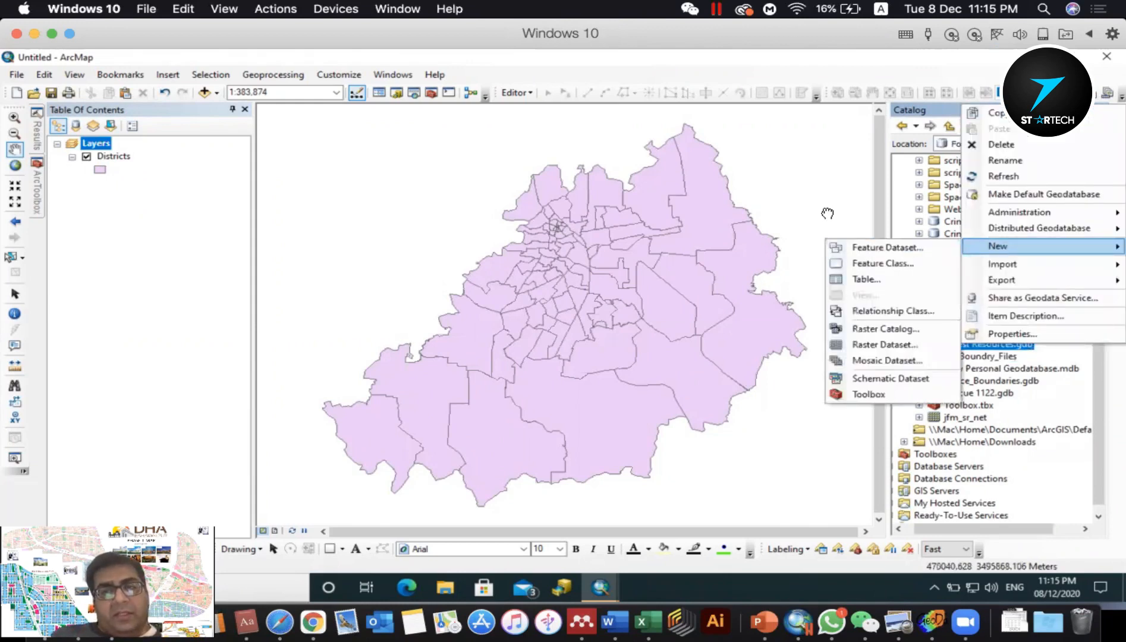
{"action": "left_click_drag", "start_coordinate": [477, 374], "coordinate": [744, 292]}
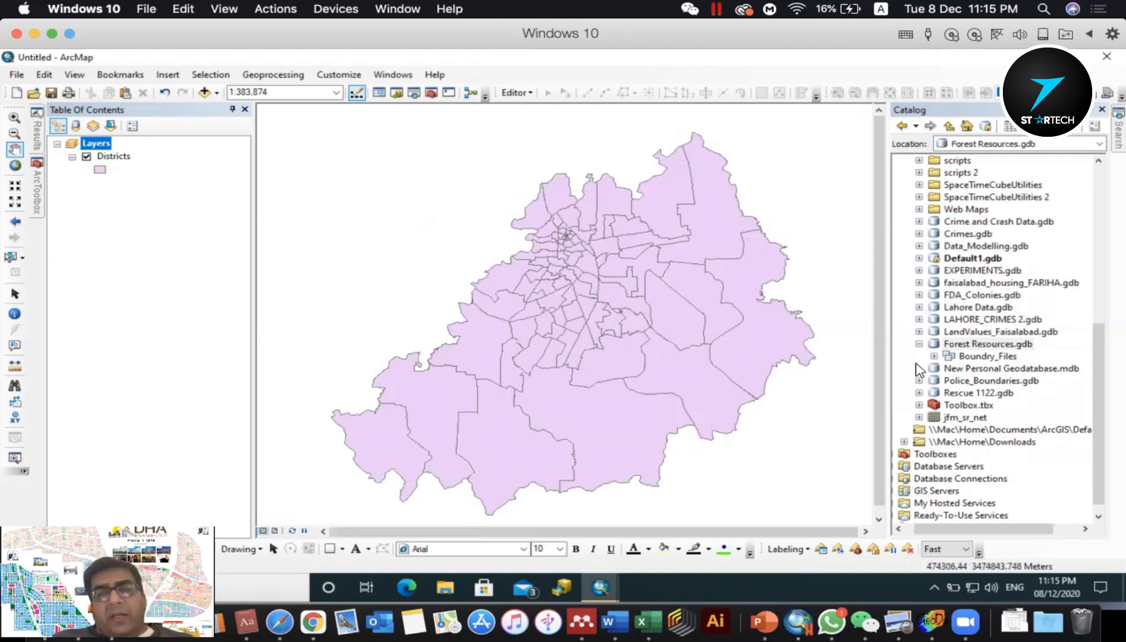
{"action": "left_click", "coordinate": [957, 356]}
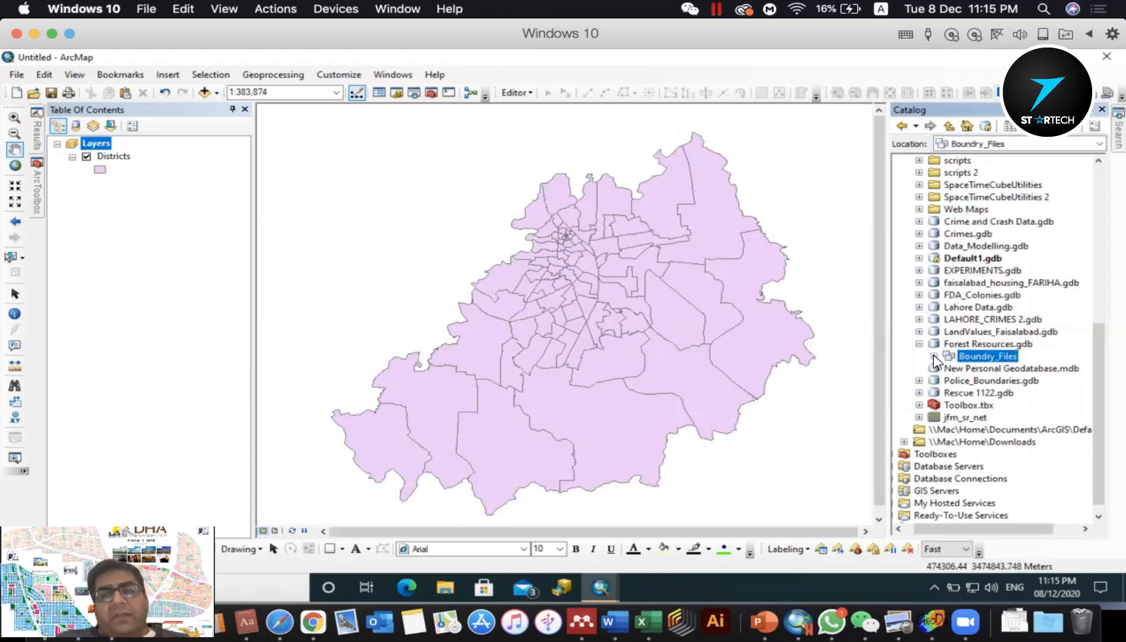
{"action": "left_click", "coordinate": [934, 357]}
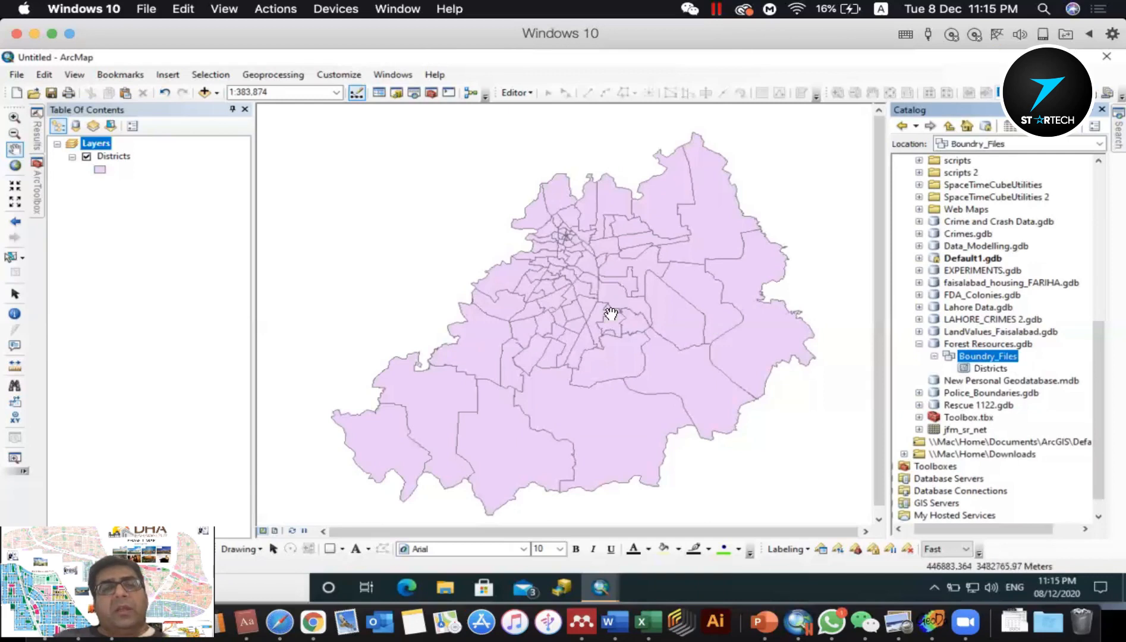
{"action": "left_click_drag", "start_coordinate": [662, 330], "coordinate": [649, 305]}
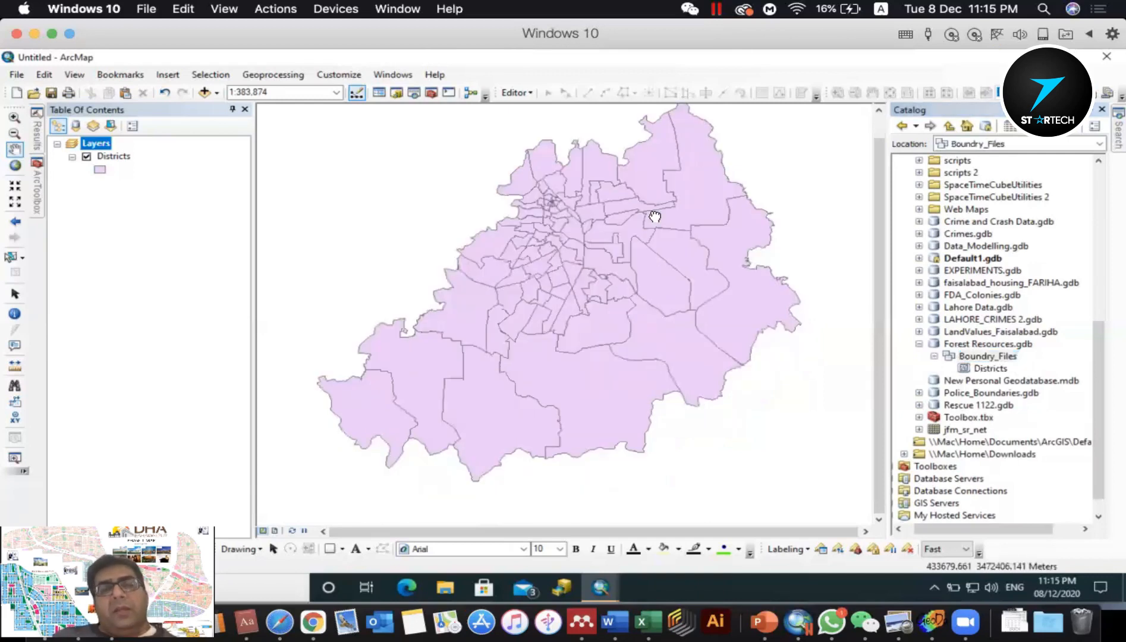
{"action": "left_click_drag", "start_coordinate": [505, 366], "coordinate": [495, 369]}
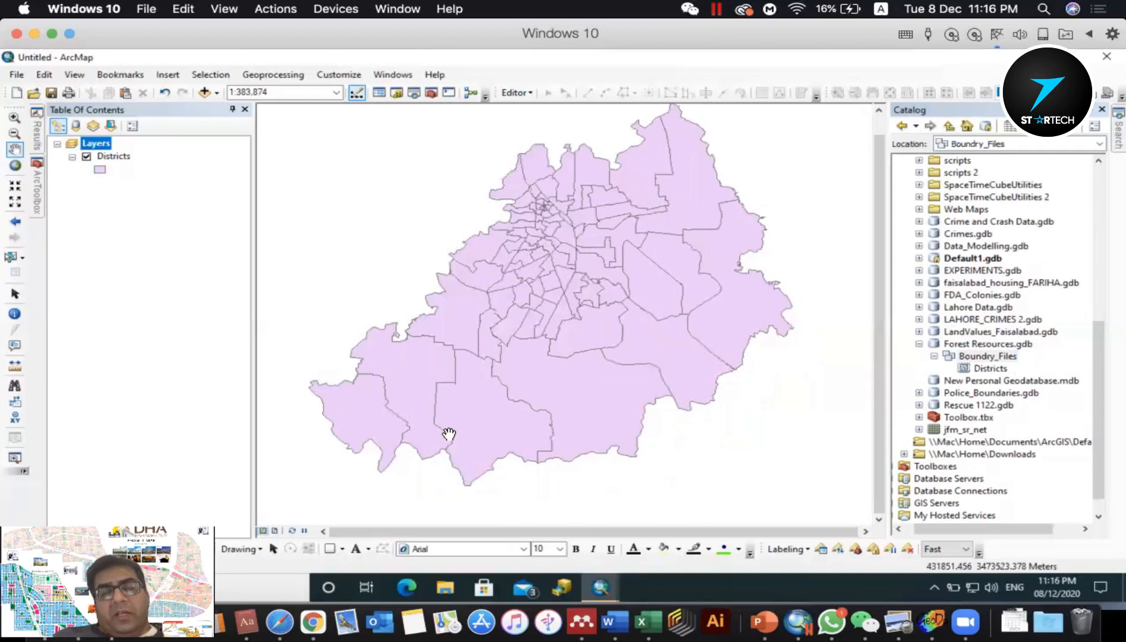